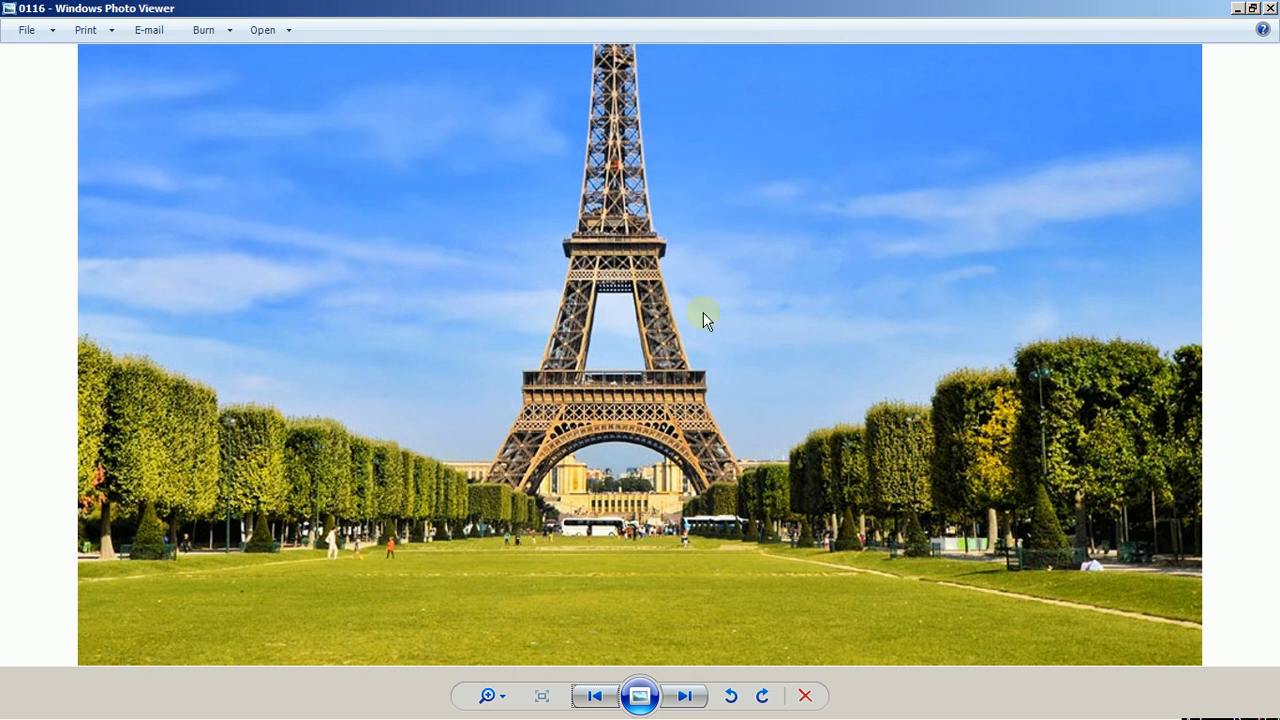
- Compare the original Eiffel Tower photo 0116 with the finished water-reflection version 0117
click(683, 697)
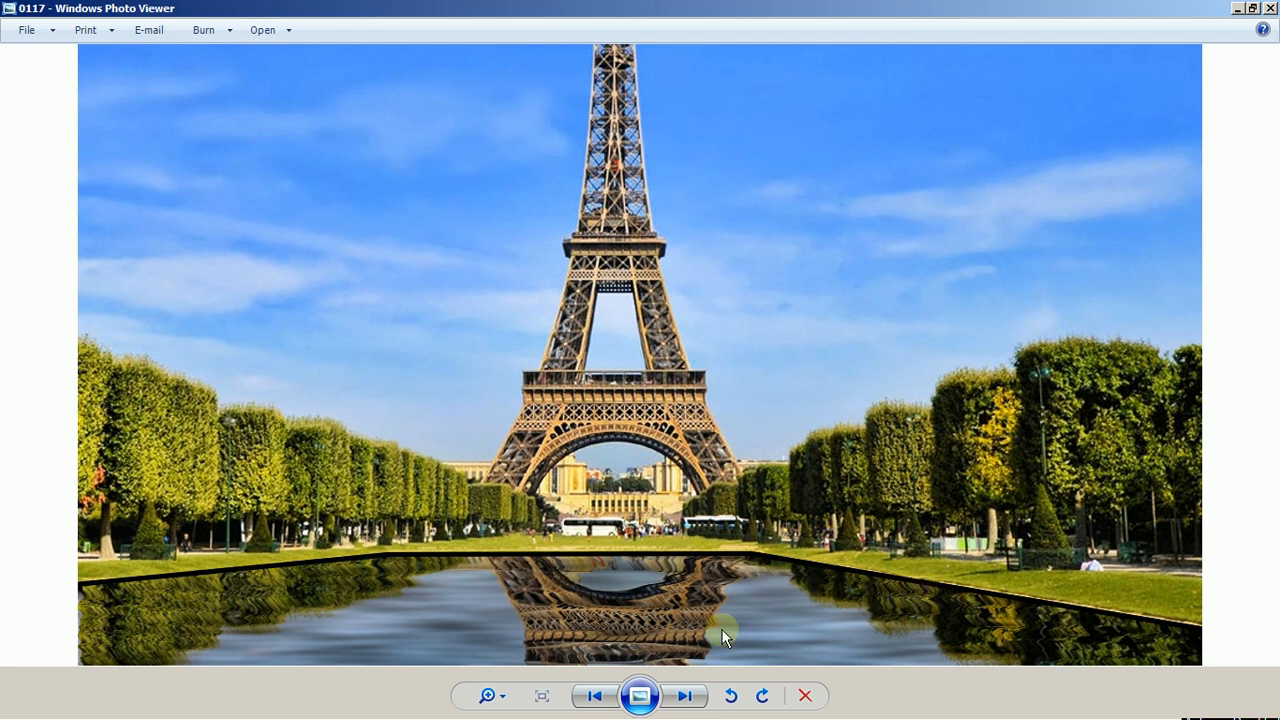
click(590, 694)
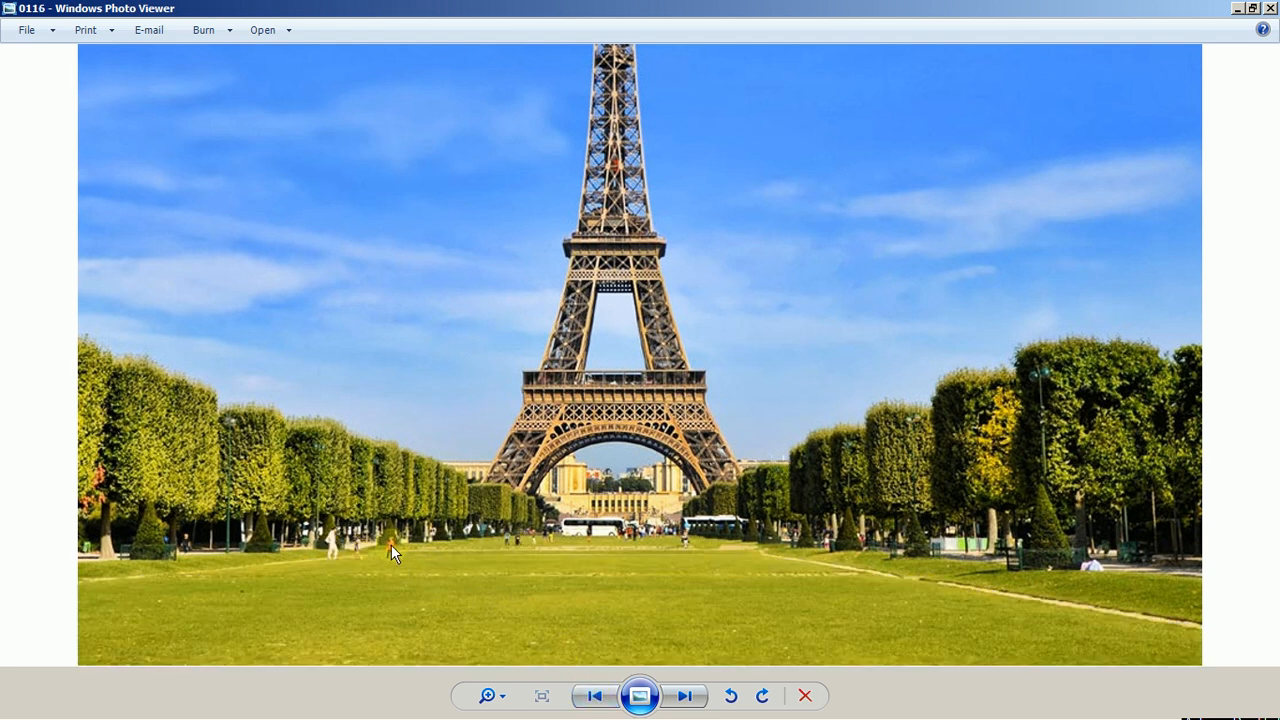
click(684, 695)
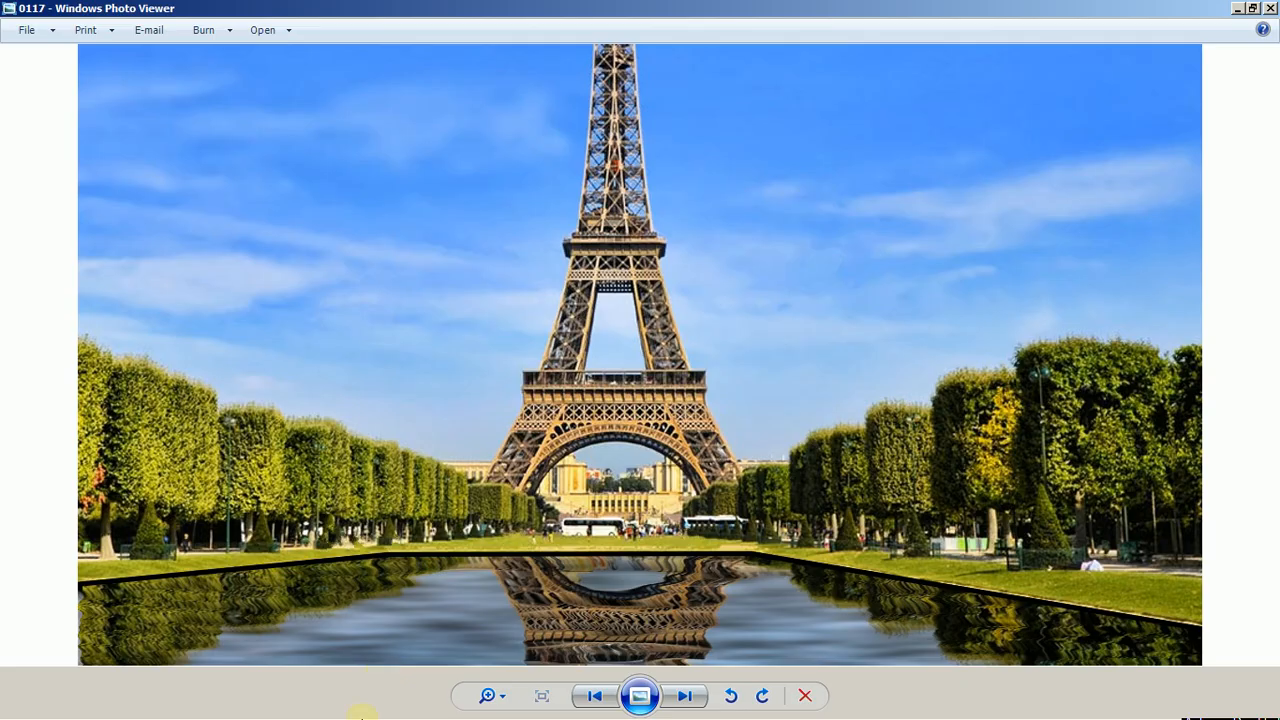
- Switch to GIMP and add an alpha channel to the 0116.jpg layer
click(268, 701)
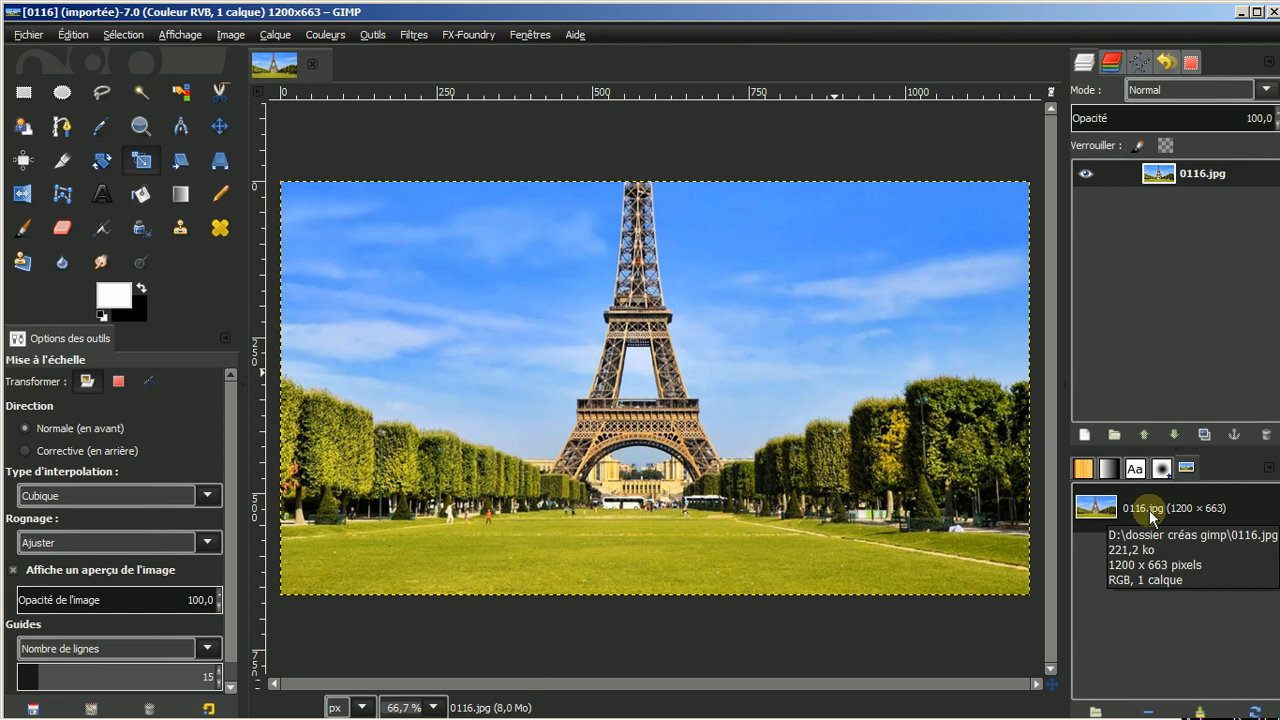
right_click(1206, 171)
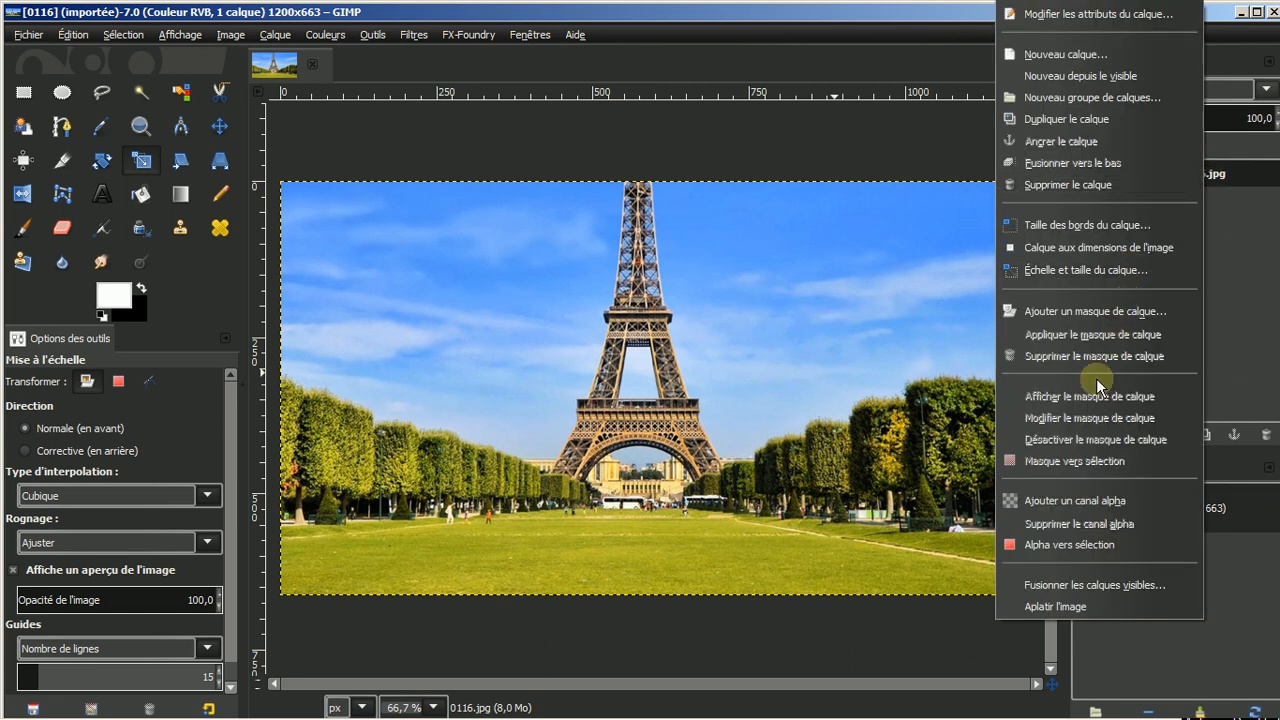
click(1065, 500)
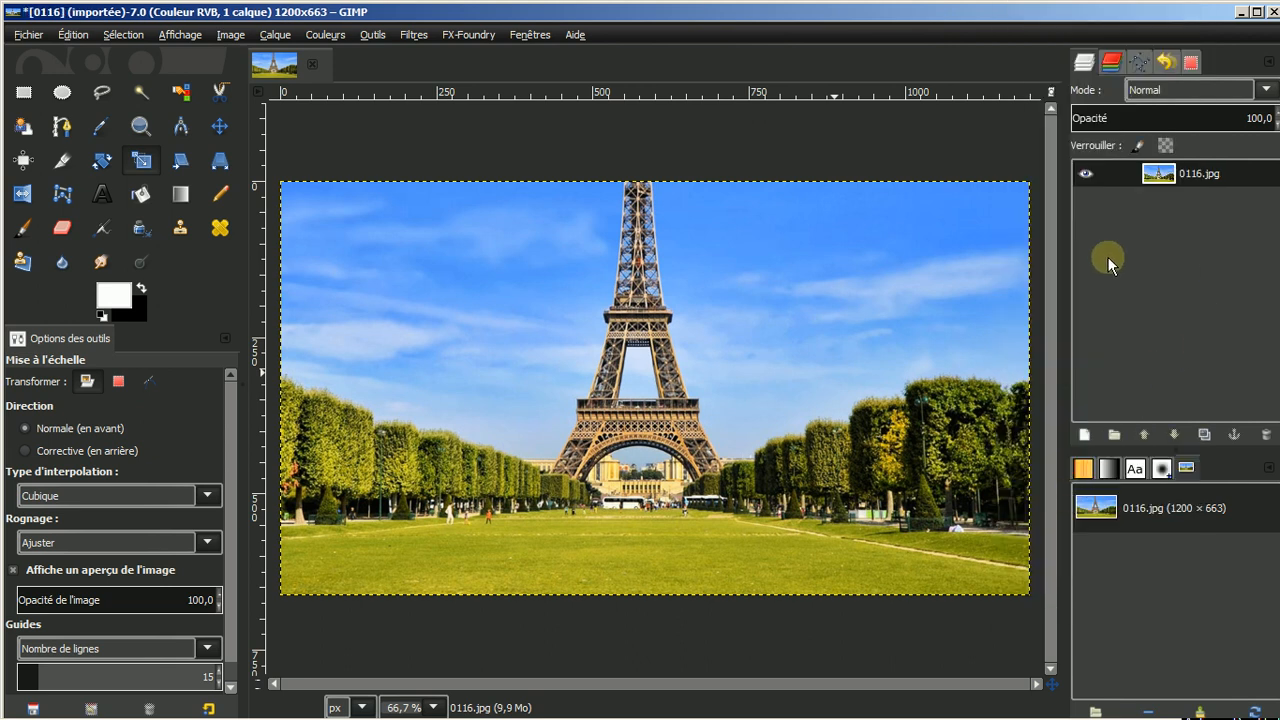
- Duplicate the 0116.jpg layer and hide the original beneath the copy
click(1204, 432)
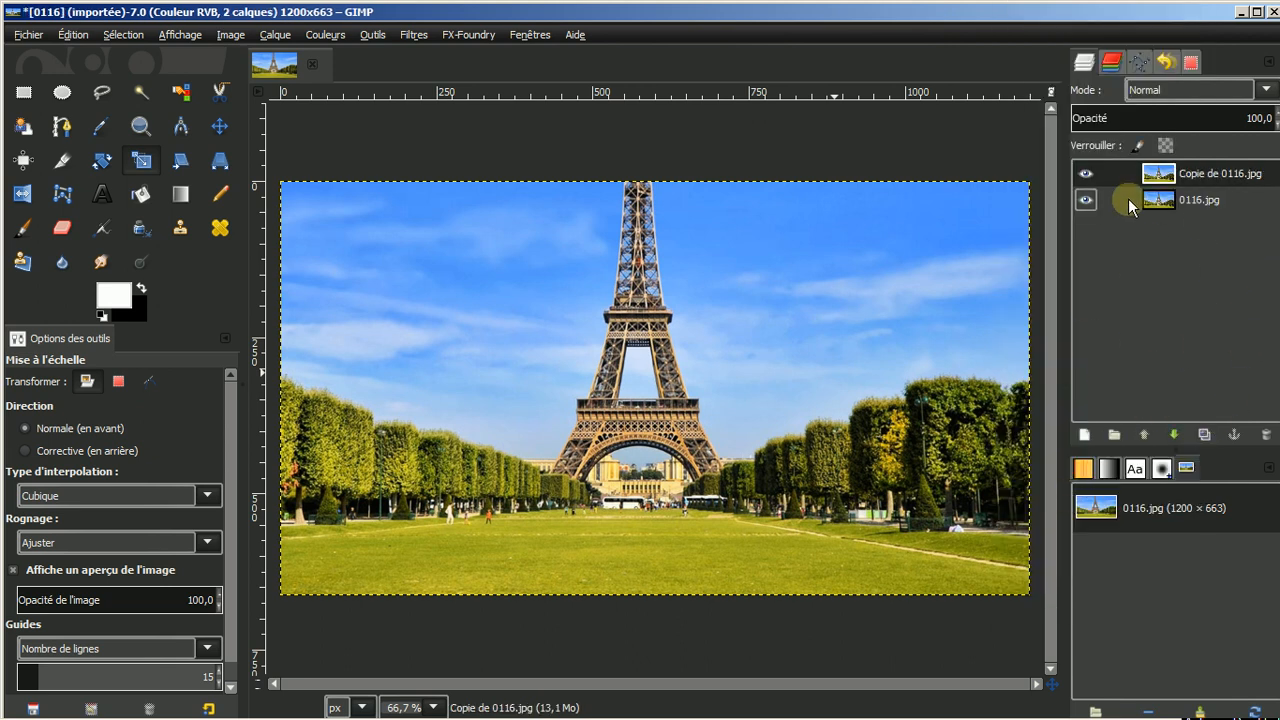
click(1094, 202)
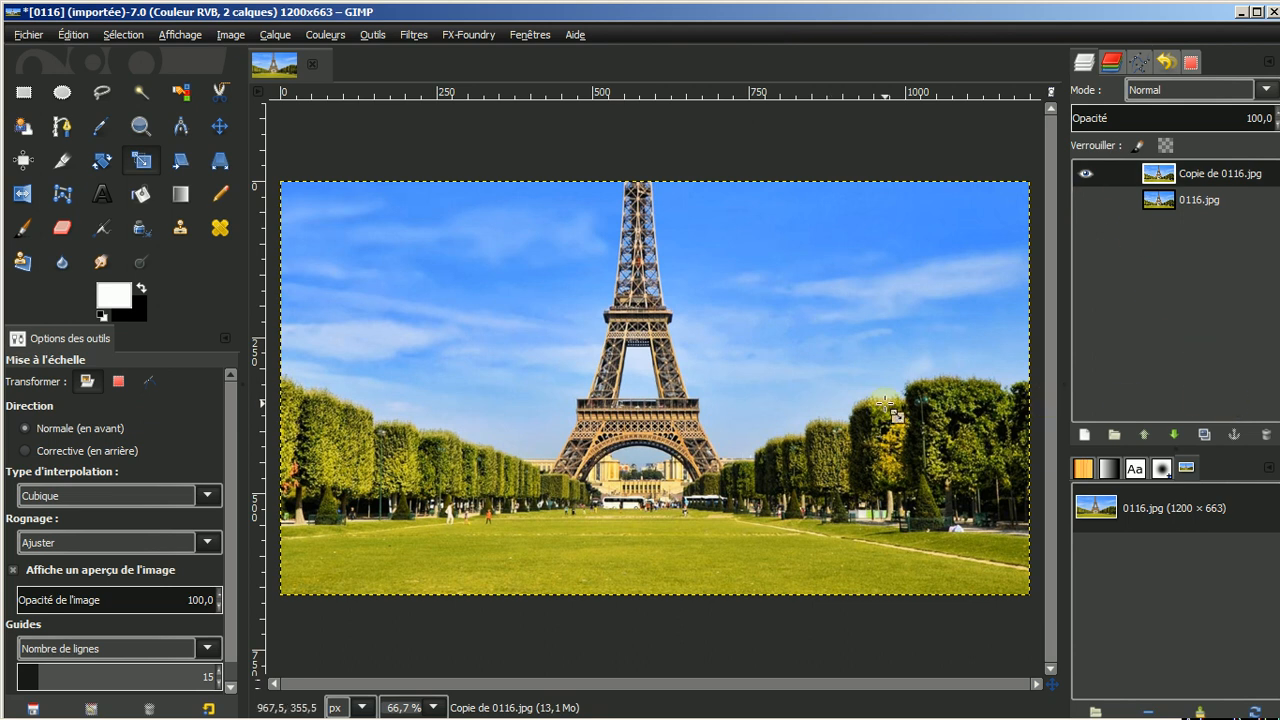
- Outline the person in white by the row of trees left of the tower with a closed Free Select selection
scroll(620, 462, up, 3)
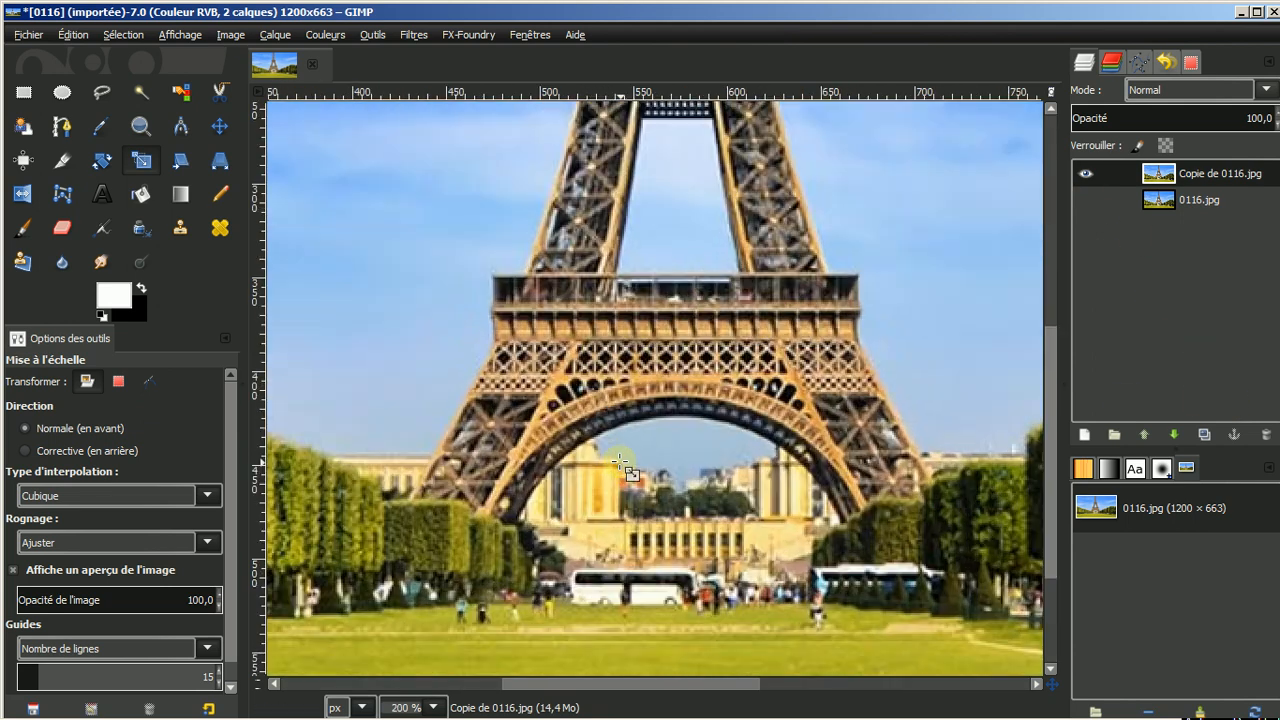
drag(1046, 383, 1056, 490)
drag(752, 685, 582, 688)
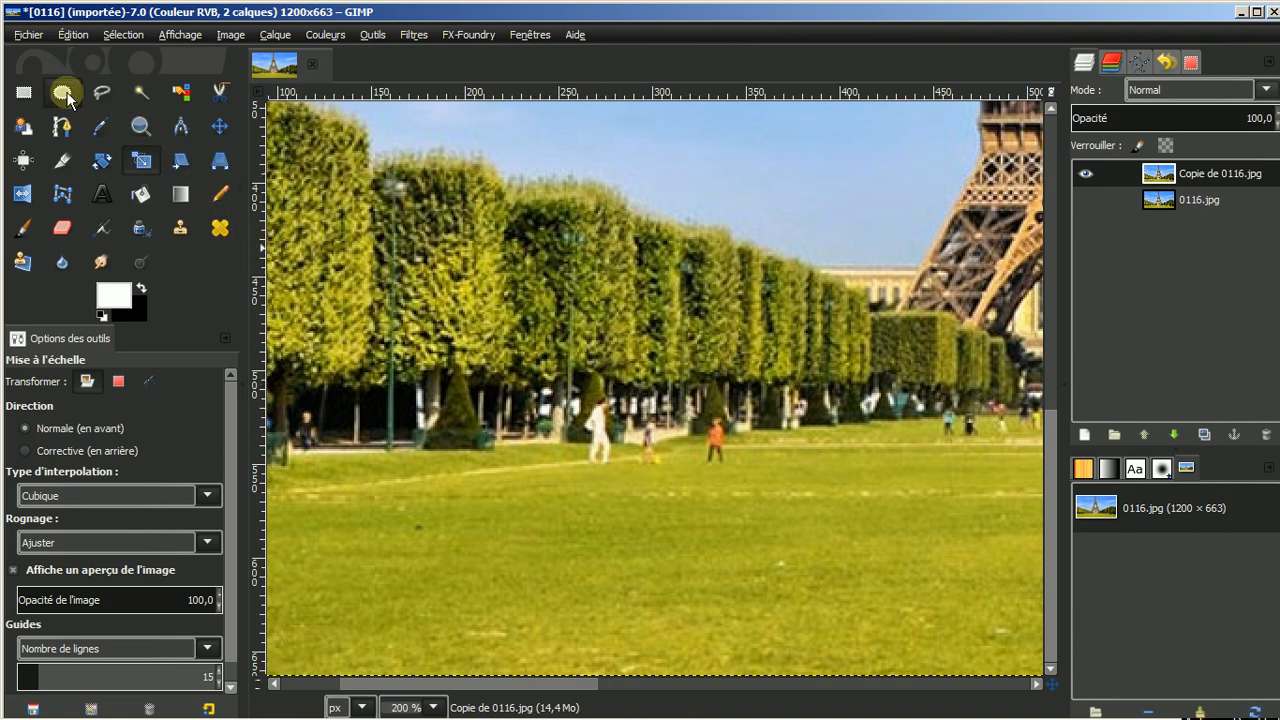
click(103, 96)
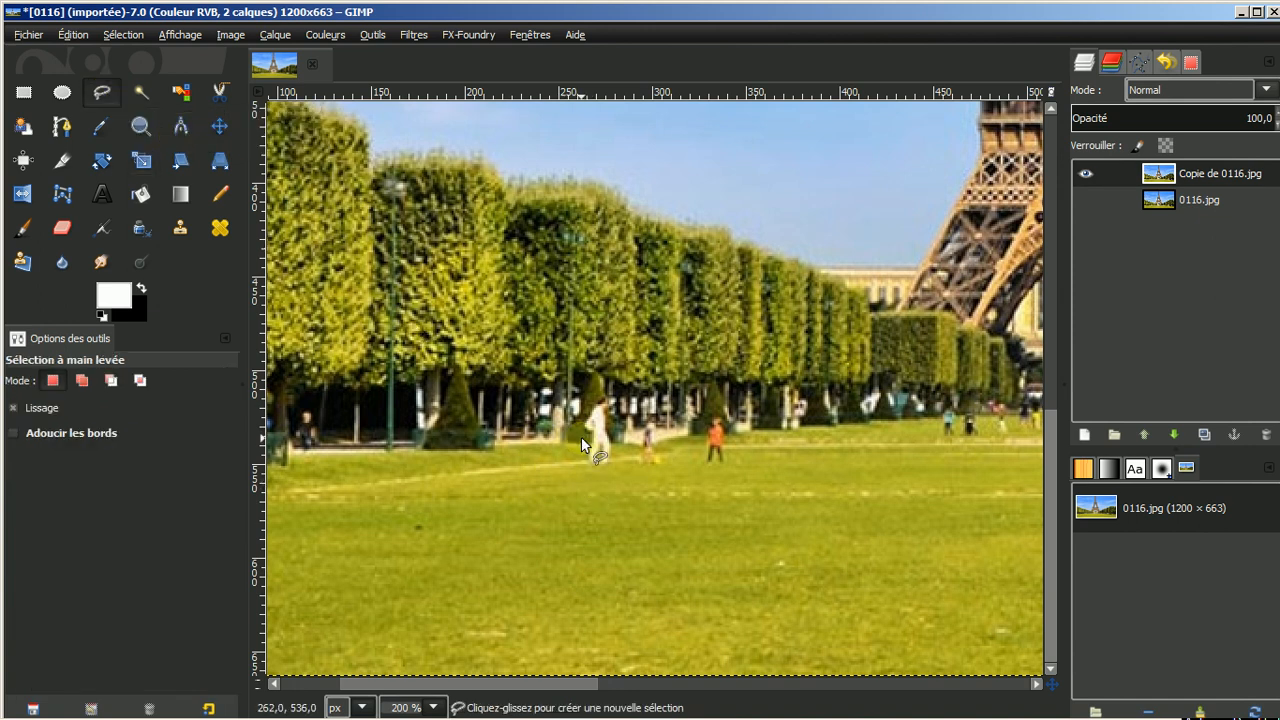
mouse_move(581, 438)
mouse_down()
mouse_move(609, 470)
mouse_move(619, 449)
mouse_move(617, 395)
mouse_move(593, 391)
mouse_move(580, 434)
mouse_up()
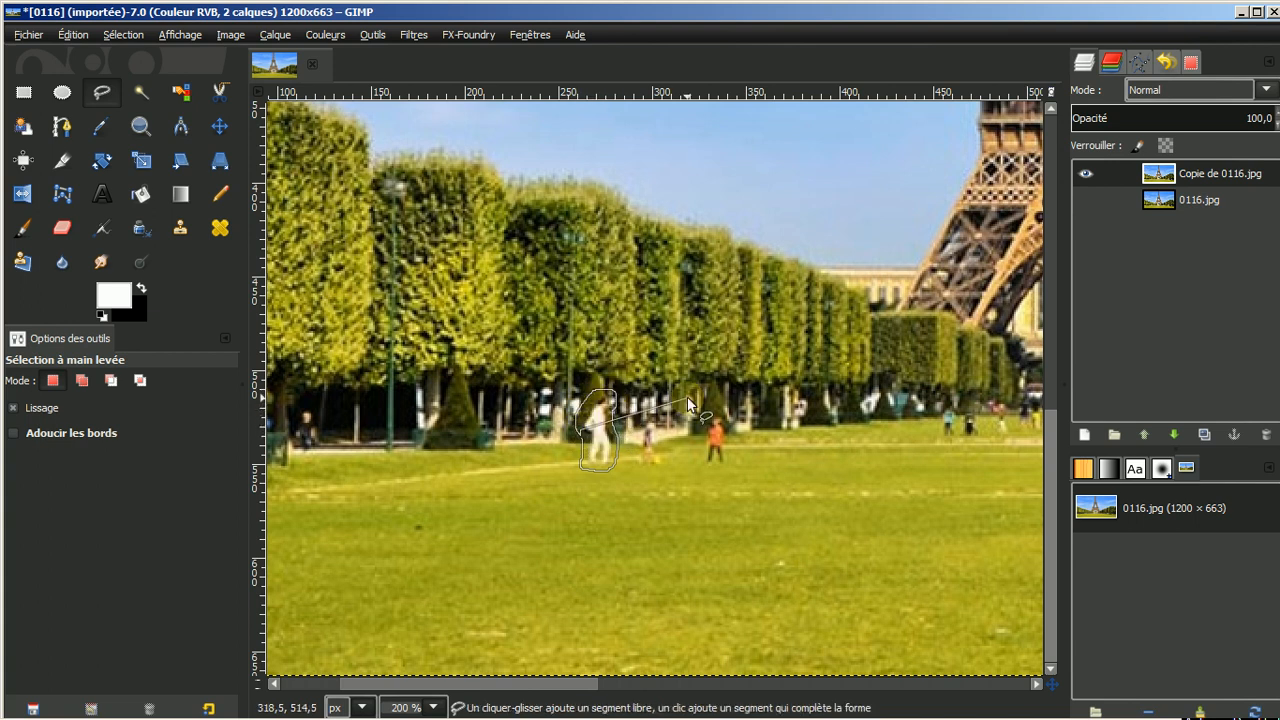
double_click(583, 433)
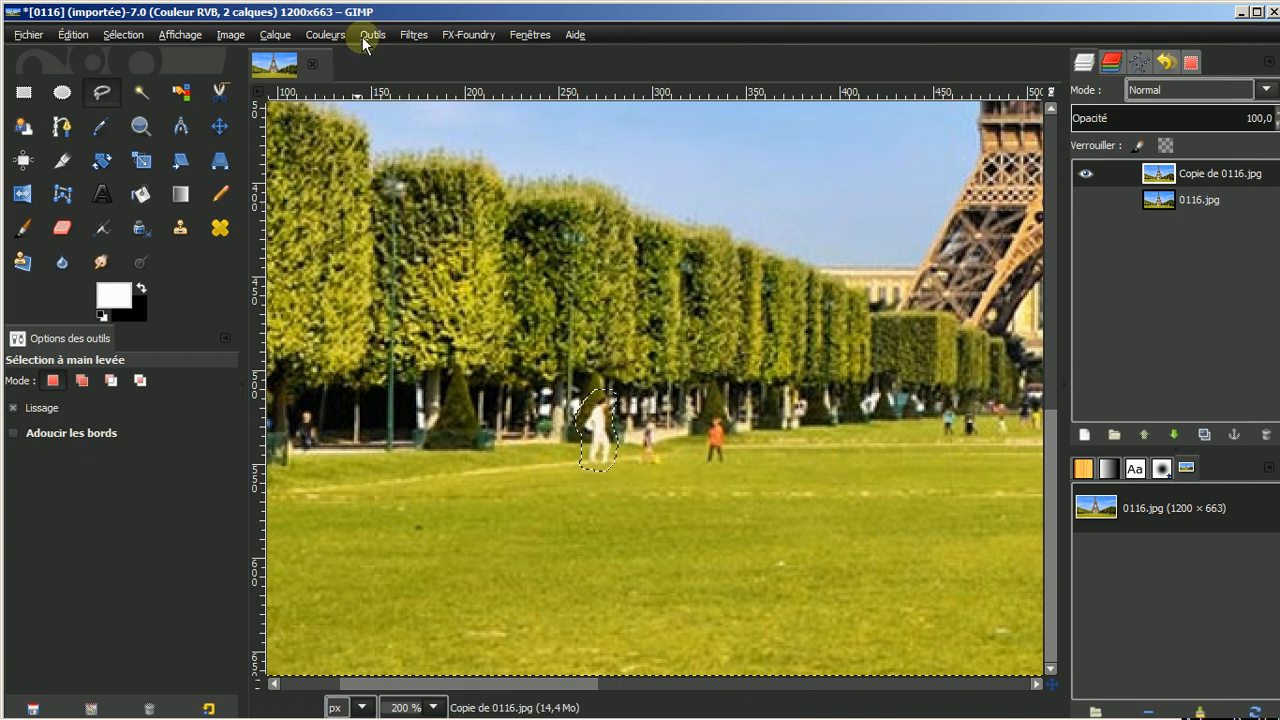
- Remove the person in white with Heal selection, using a 50-pixel sampling width, All around sampling and Random filling order
click(415, 37)
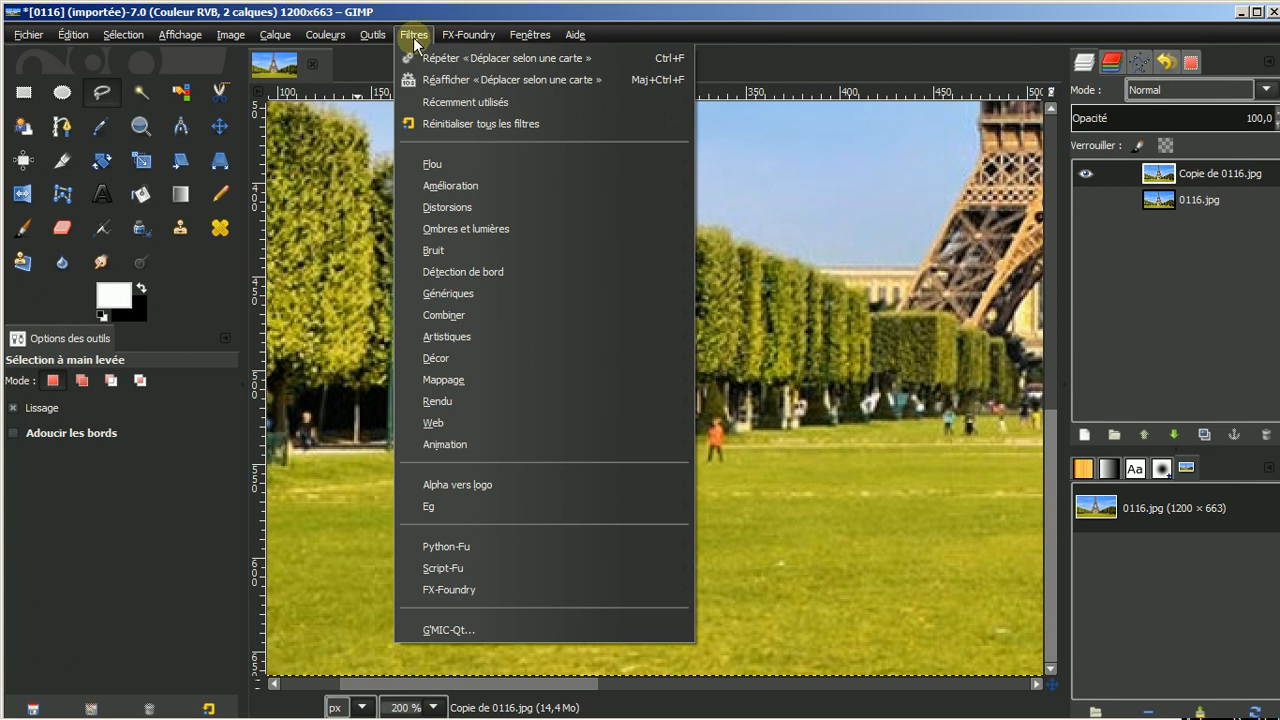
mouse_move(429, 184)
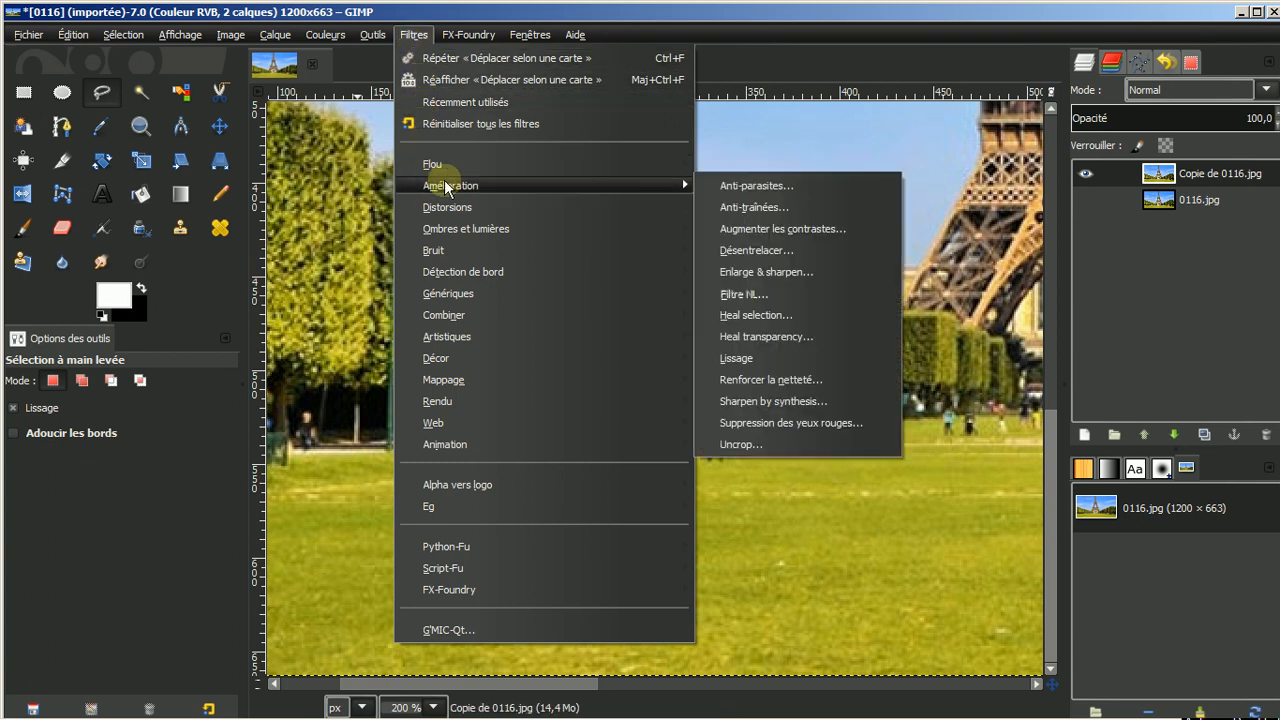
click(743, 316)
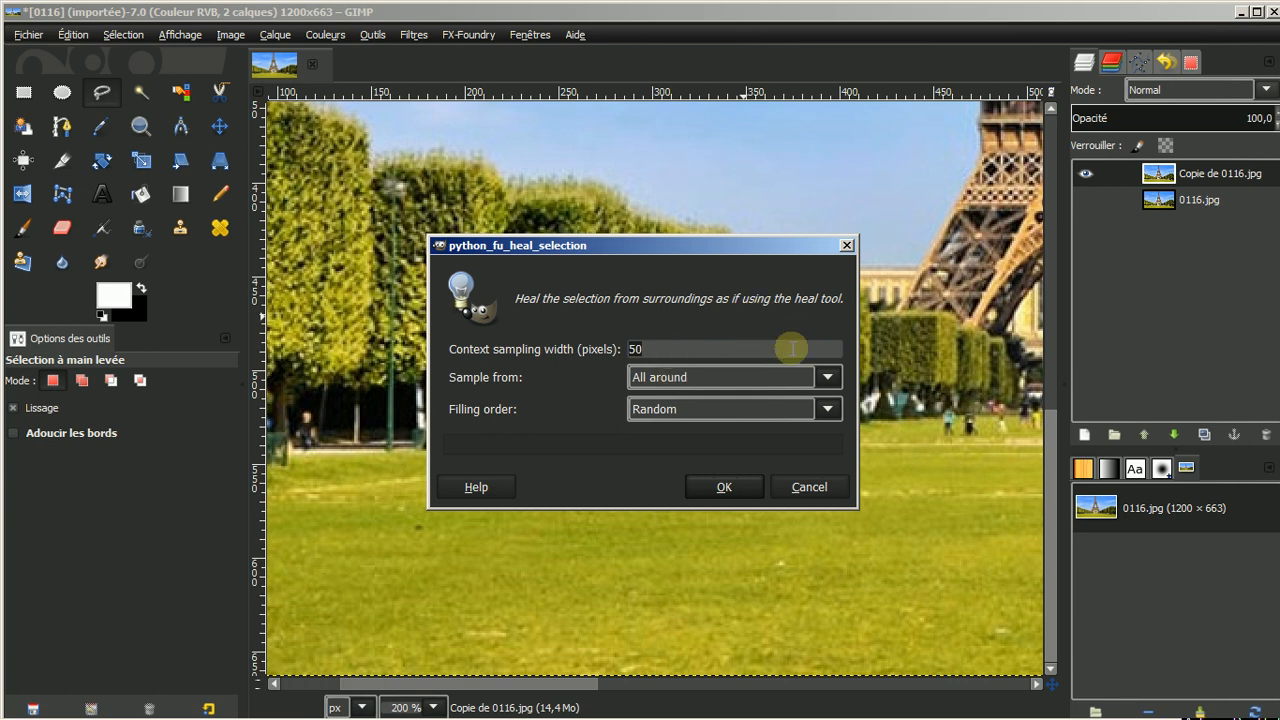
click(733, 486)
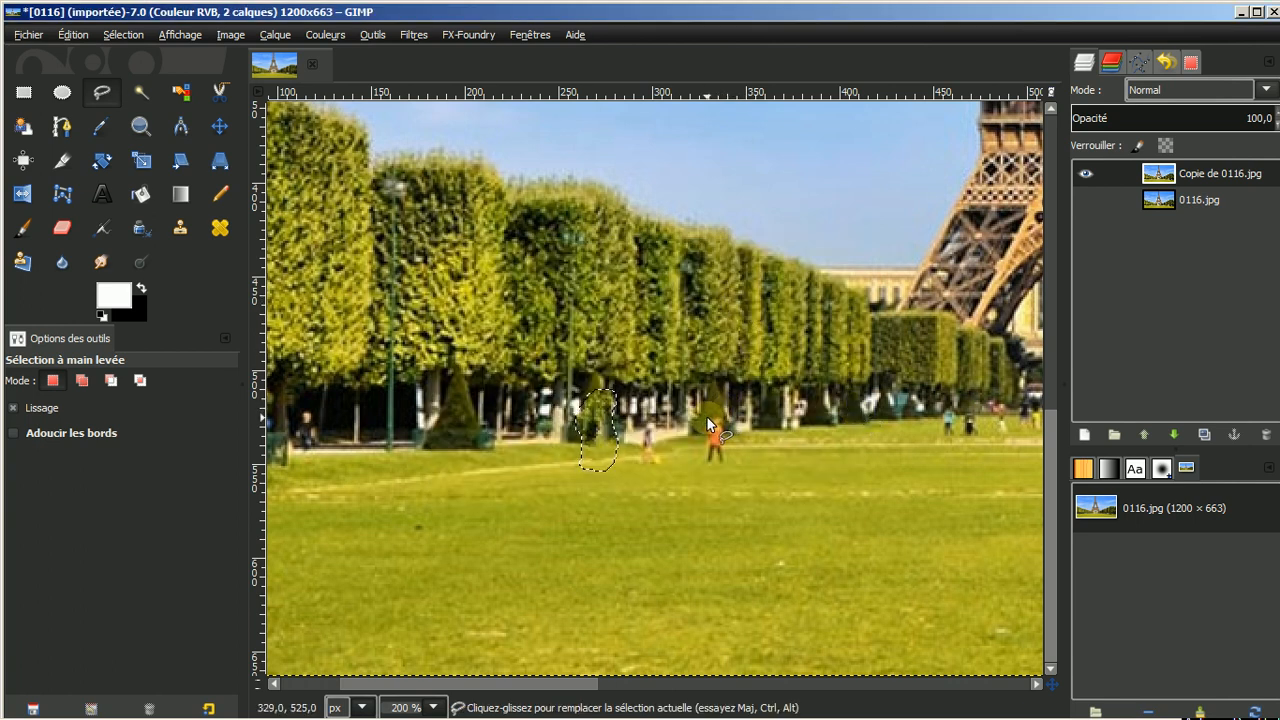
- Outline the person in orange on the lawn and repeat Heal selection on that area
mouse_move(706, 416)
mouse_down()
mouse_move(696, 462)
mouse_move(721, 467)
mouse_move(728, 425)
mouse_move(705, 416)
mouse_up()
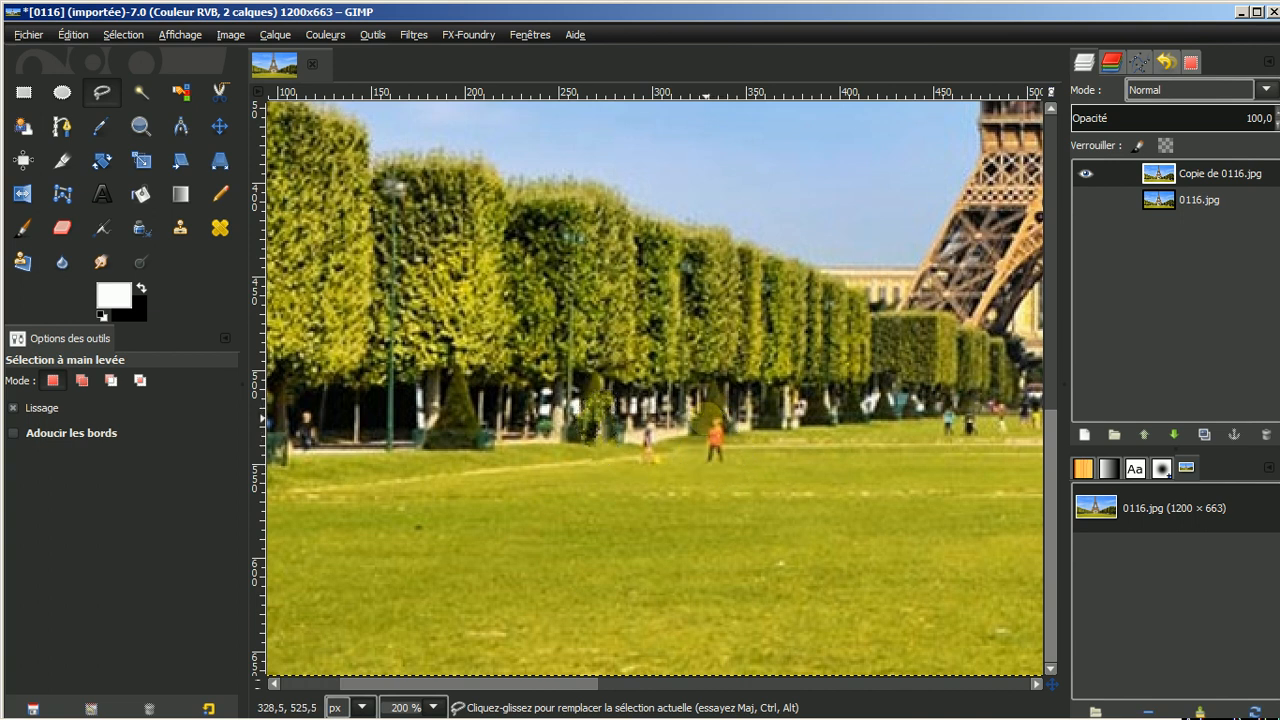
click(412, 34)
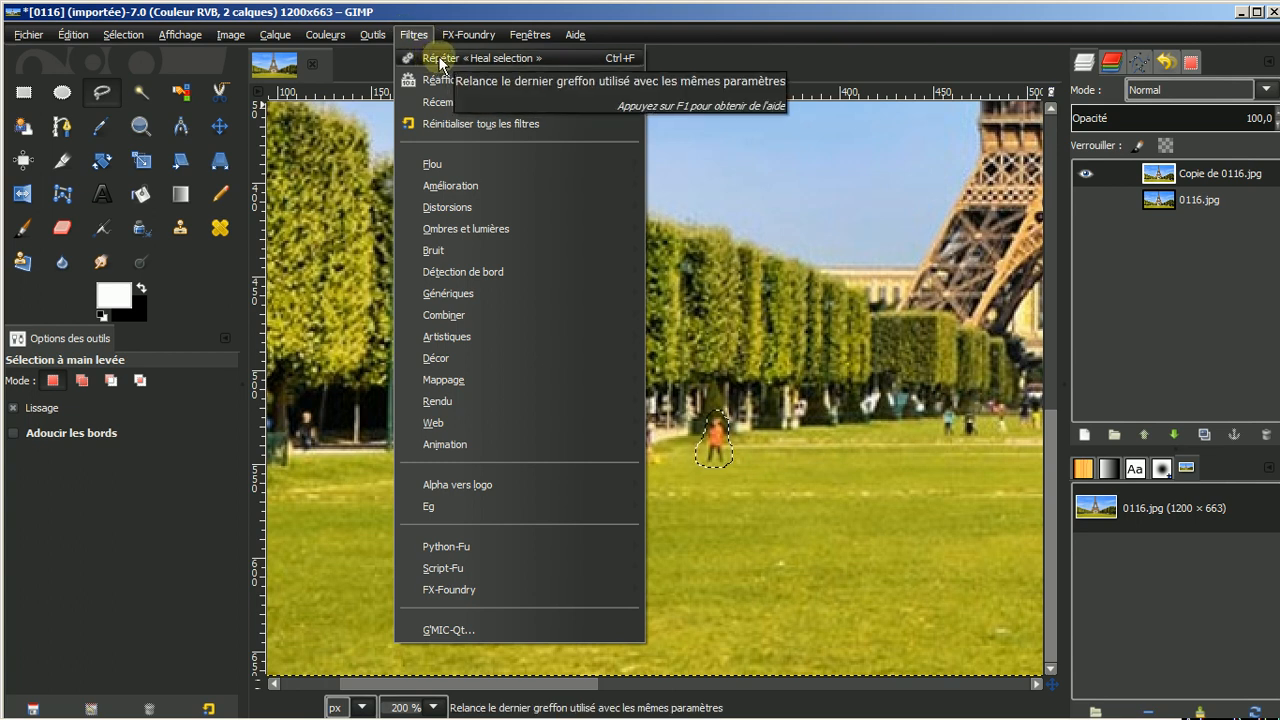
click(441, 60)
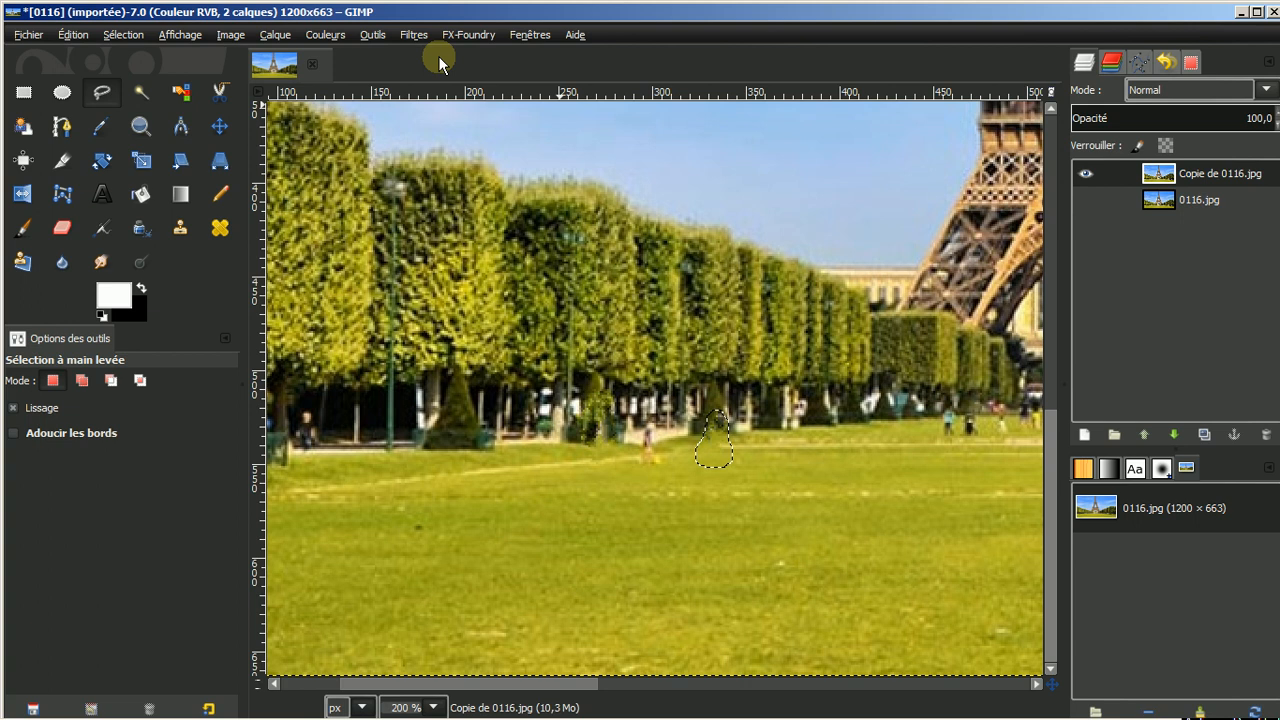
- Outline the person standing on the lawn near the tower's right foot and repeat Heal selection to remove them
drag(510, 683, 697, 670)
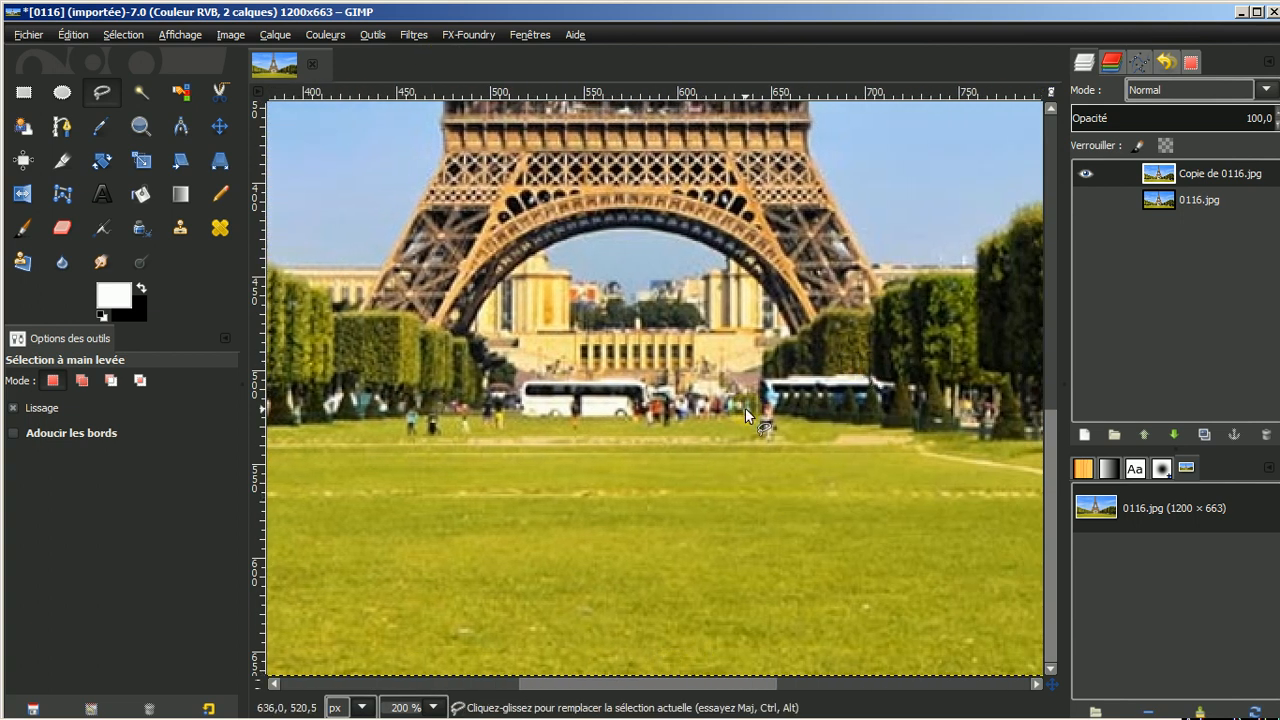
mouse_move(753, 421)
mouse_down()
mouse_move(755, 441)
mouse_move(785, 427)
mouse_move(772, 398)
mouse_move(756, 413)
mouse_up()
click(410, 34)
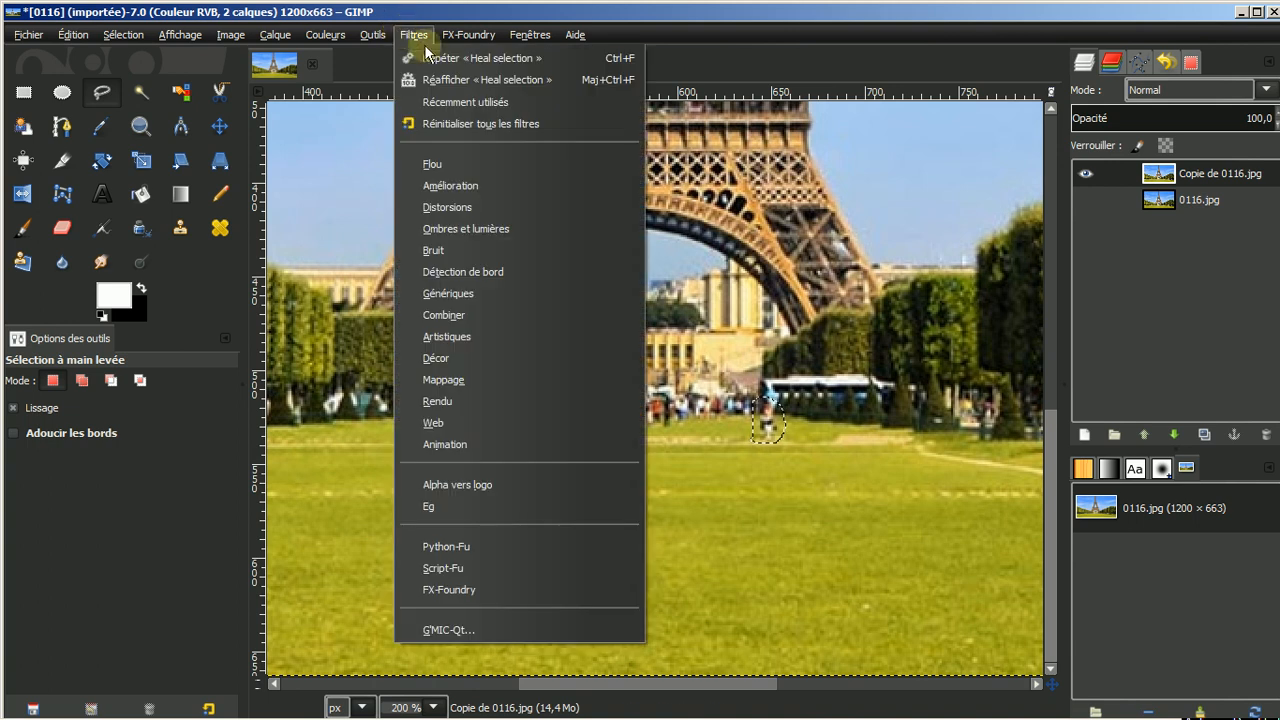
click(431, 57)
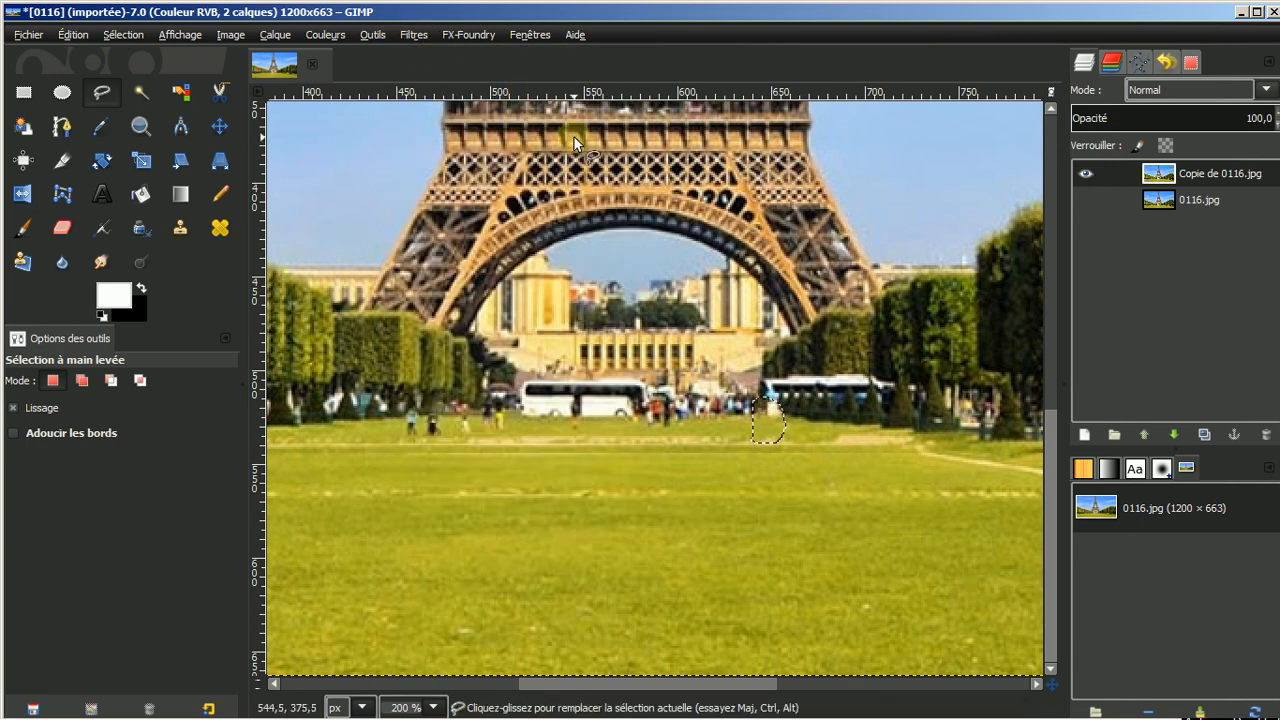
- Clear the selection and duplicate the retouched layer, leaving only the new copy visible
click(123, 34)
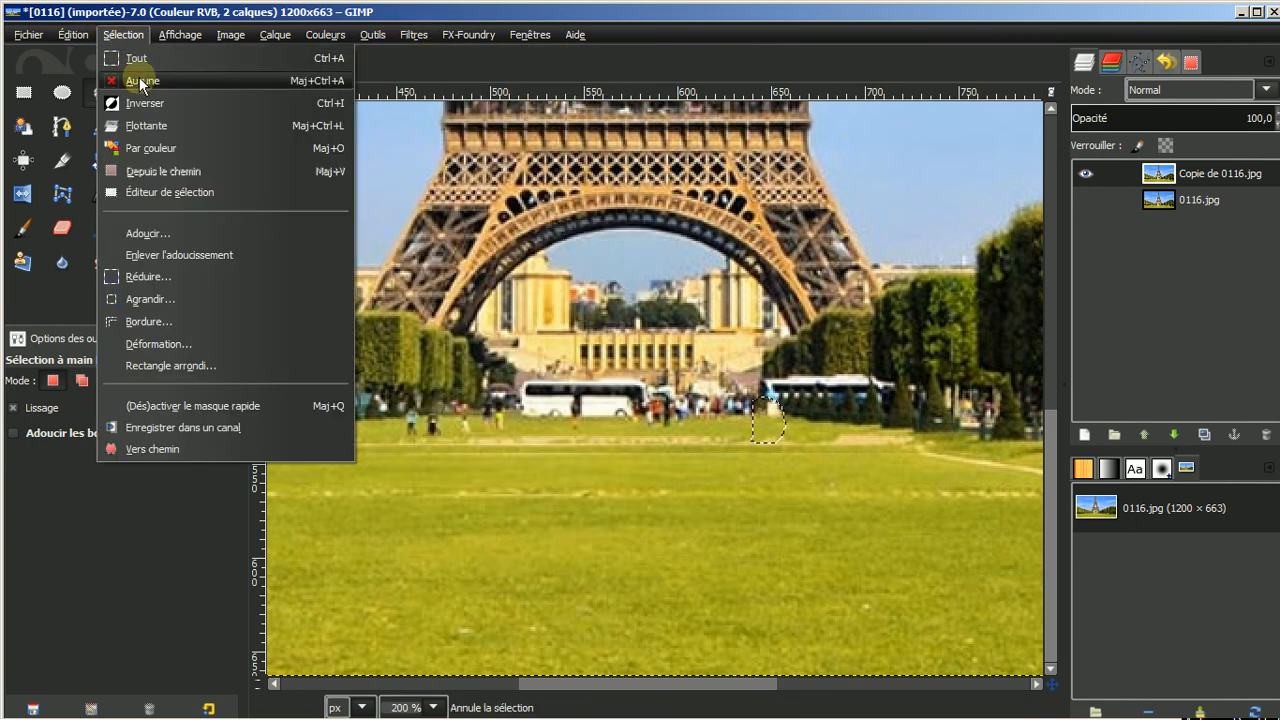
click(132, 77)
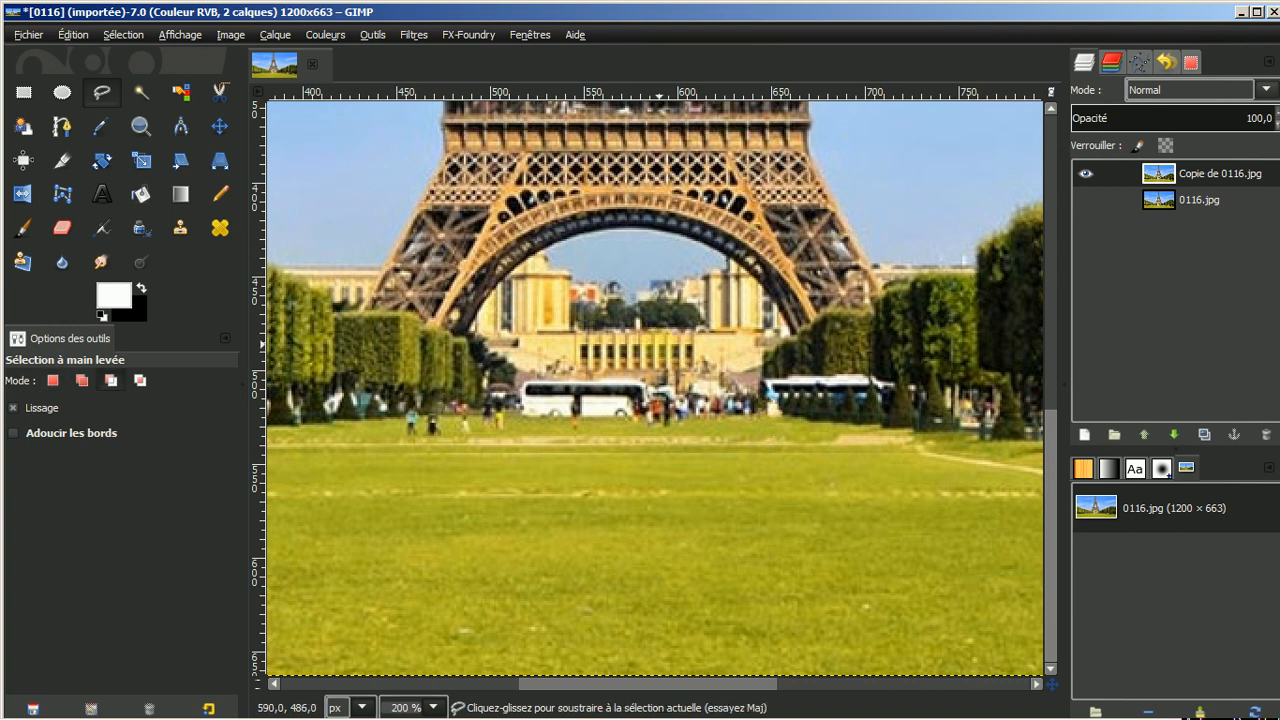
scroll(650, 336, down, 1)
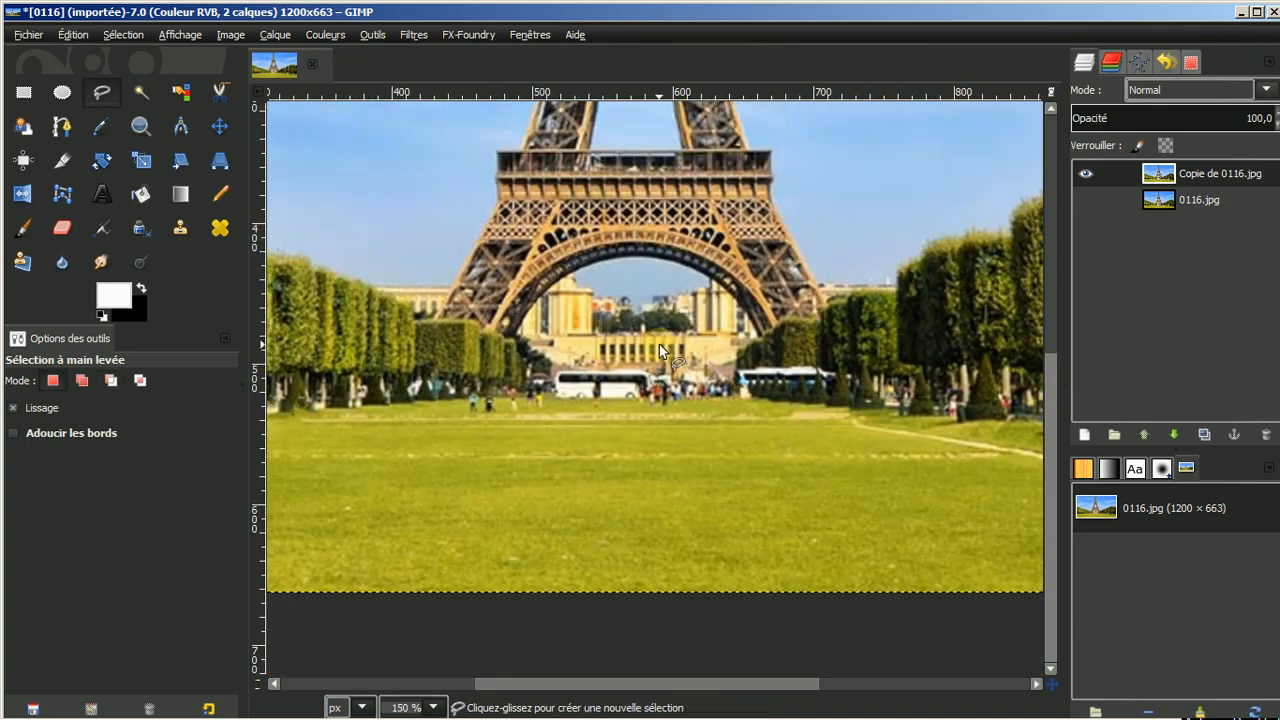
scroll(659, 344, down, 1)
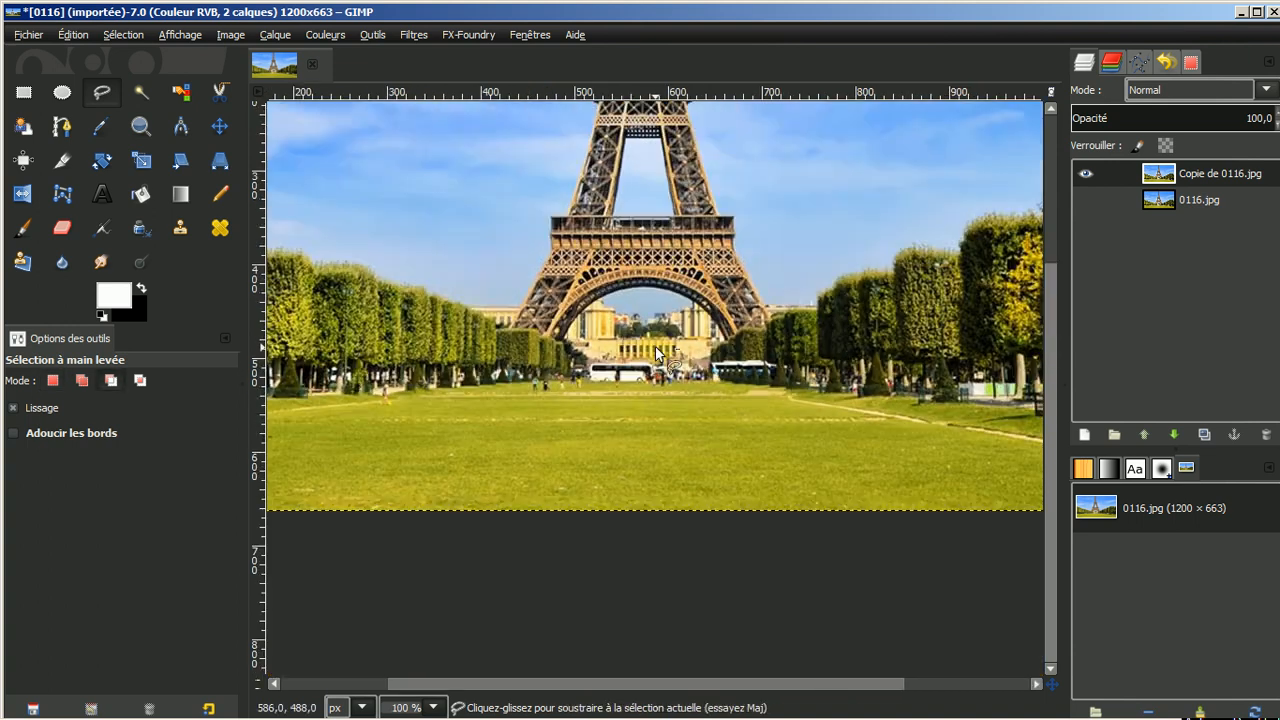
scroll(674, 365, down, 1)
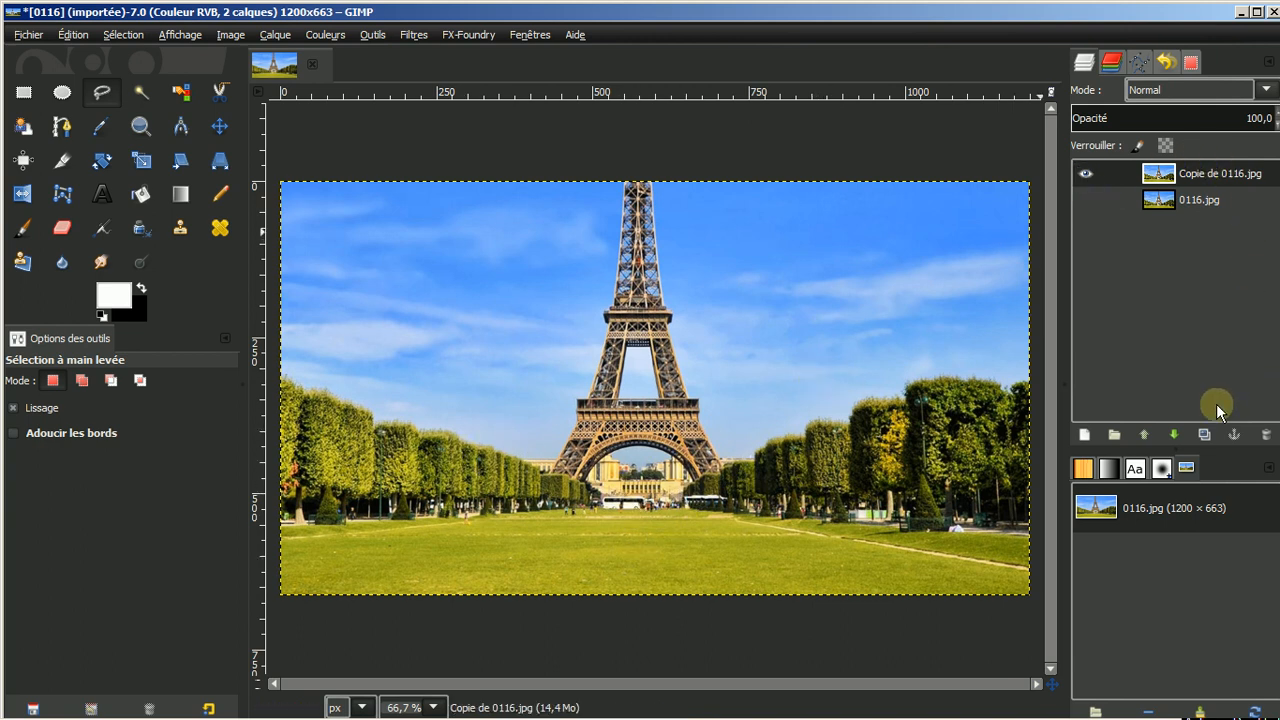
click(1203, 433)
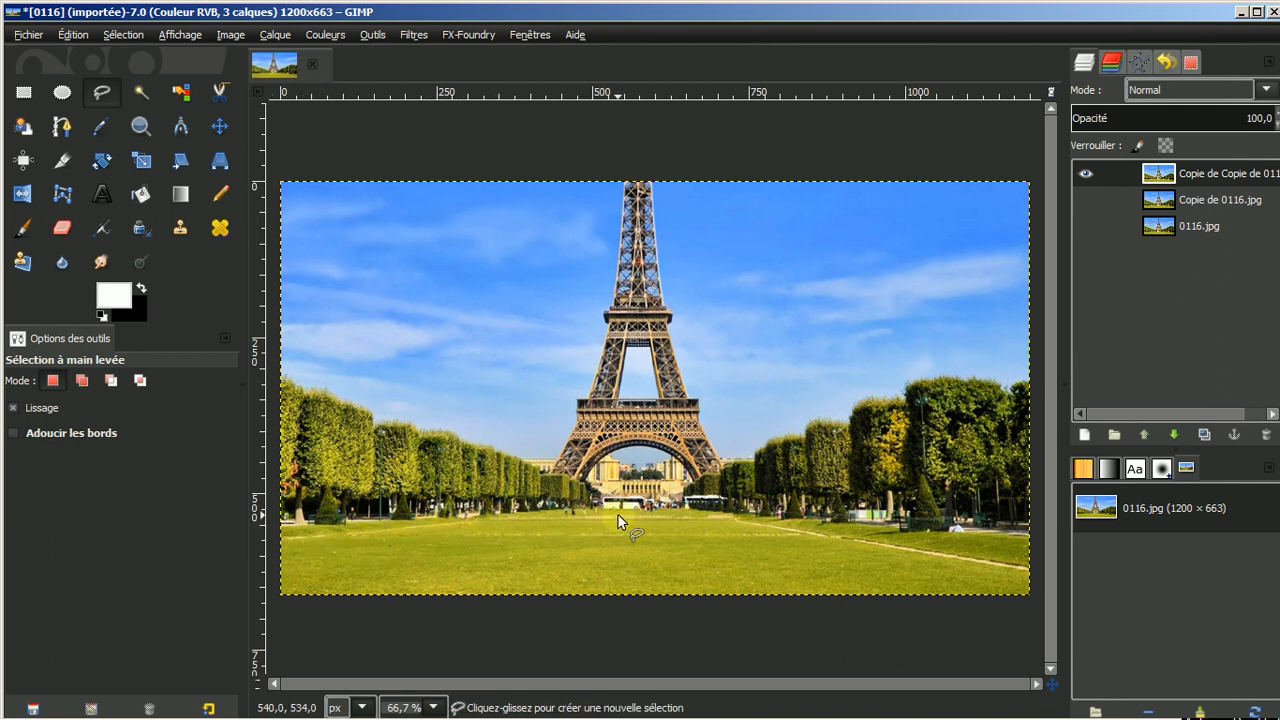
- Outline the lawn along its path edges and past the image's lower border with the free selection, and delete it to transparency
click(272, 542)
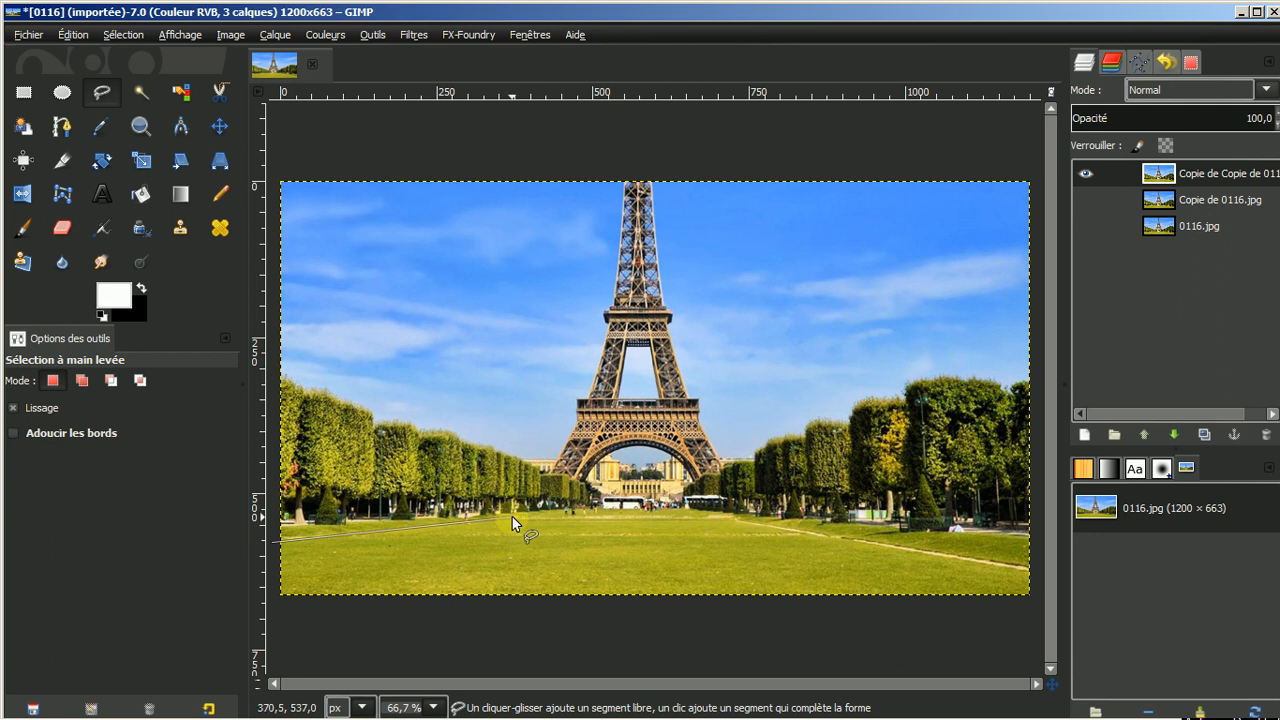
scroll(512, 516, up, 2)
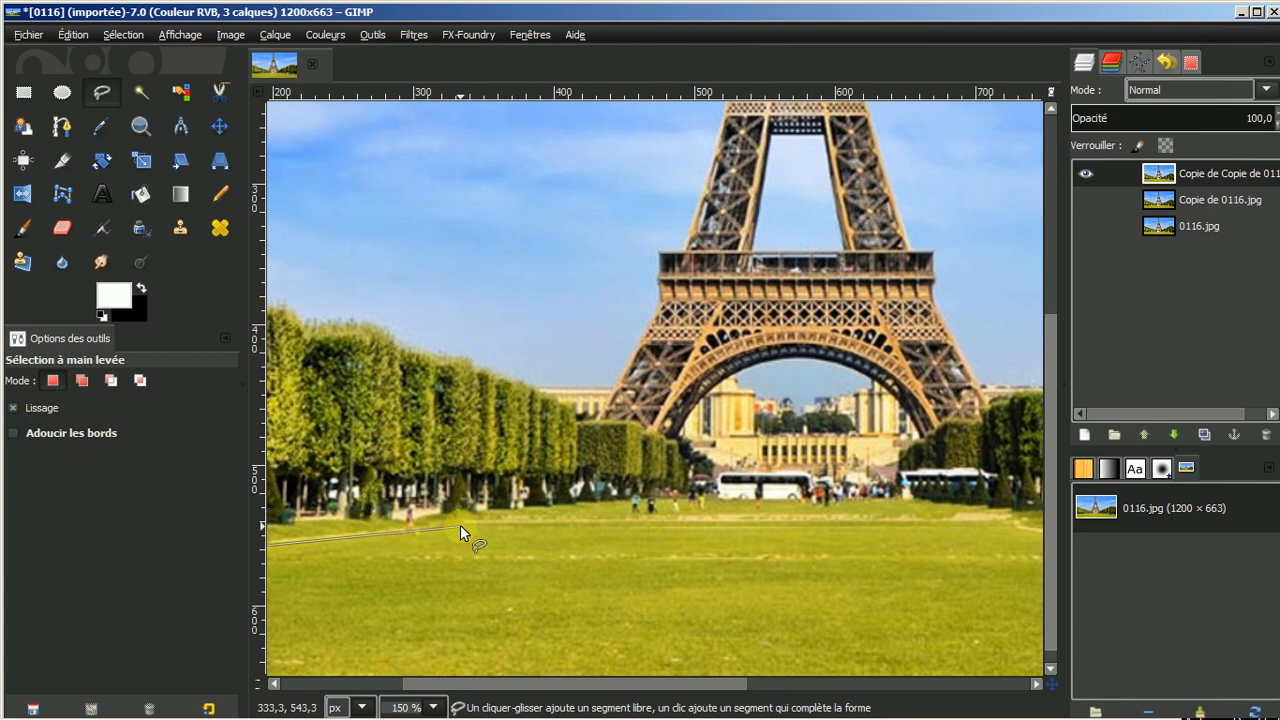
click(460, 525)
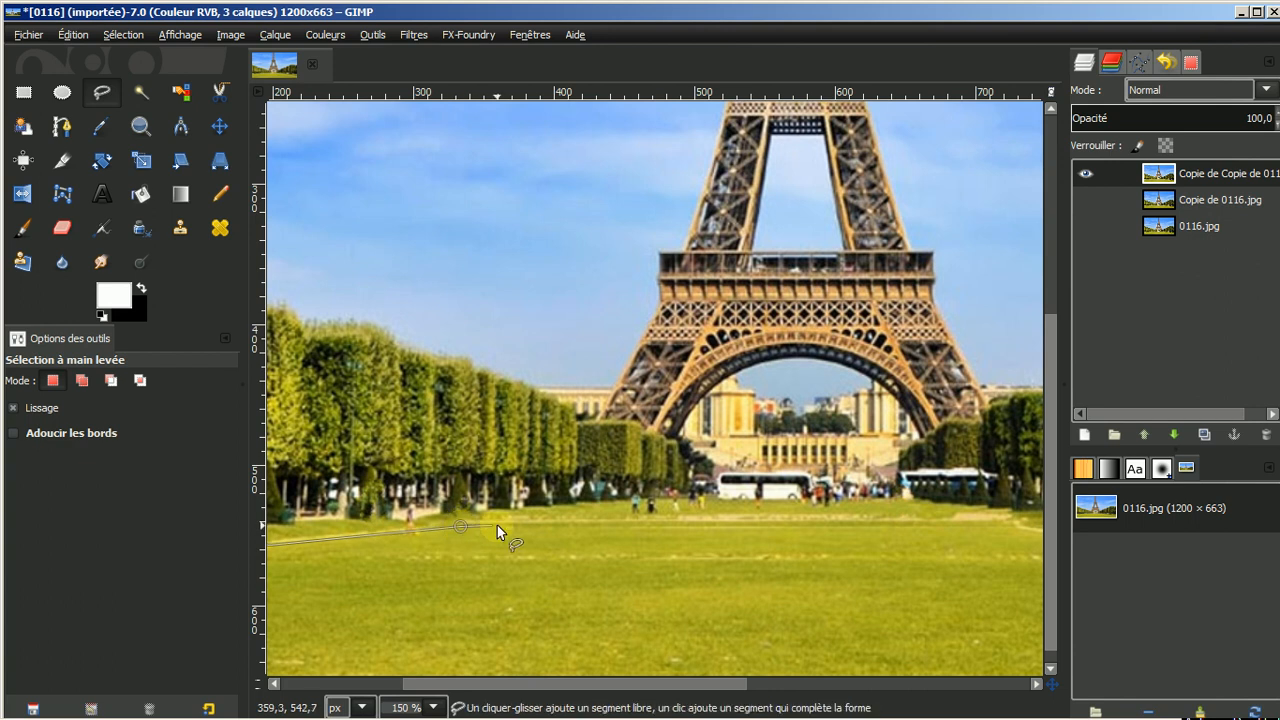
click(1009, 520)
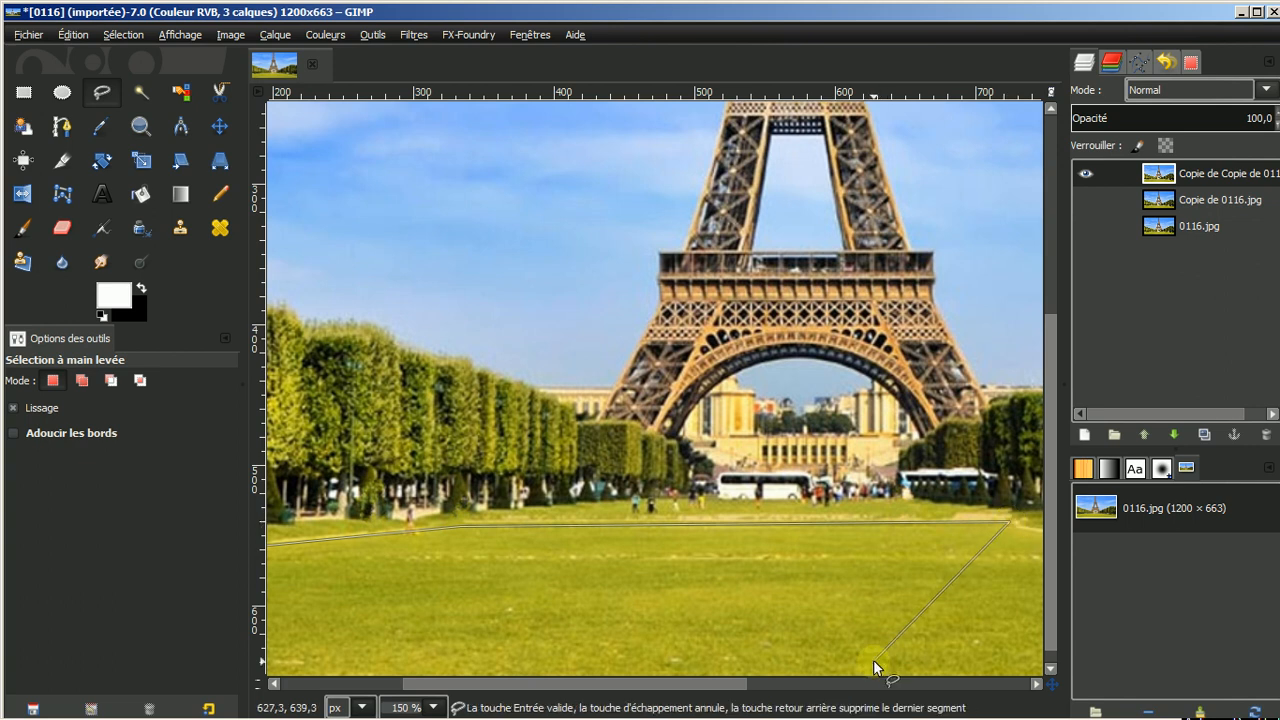
key(1)
key(minus)
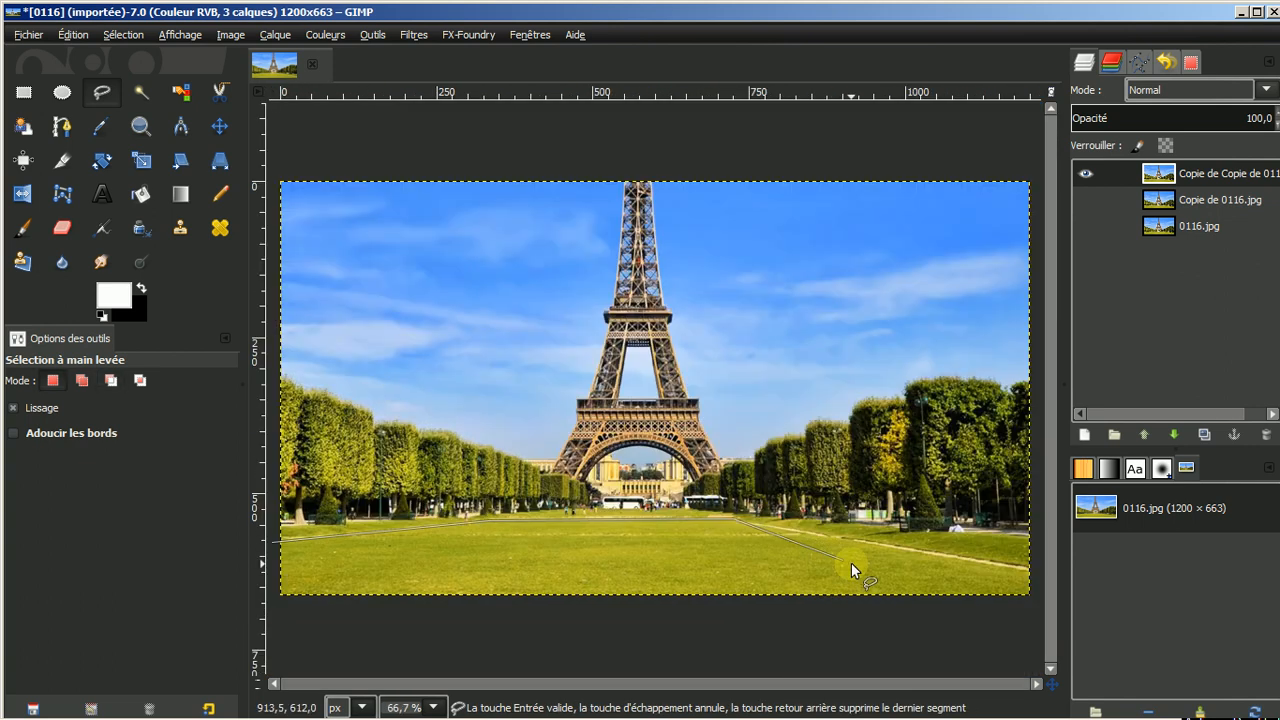
click(1039, 610)
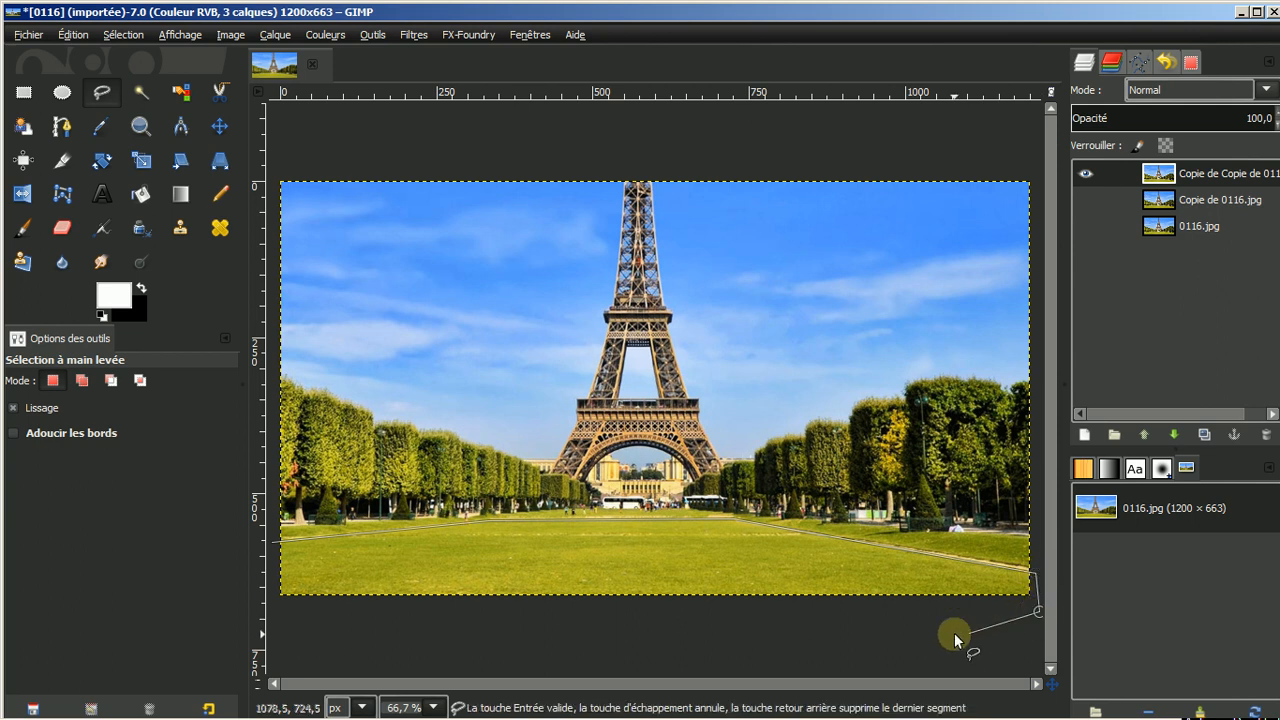
click(272, 604)
click(274, 545)
key(Return)
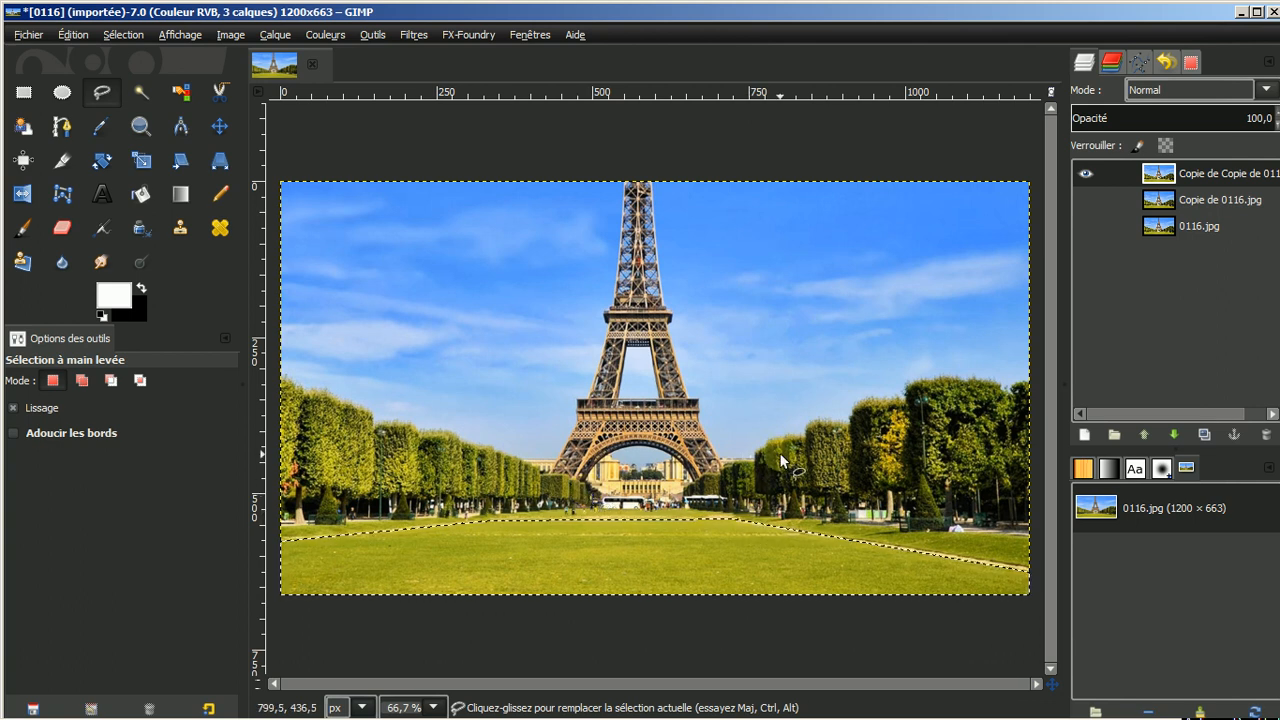
key(Delete)
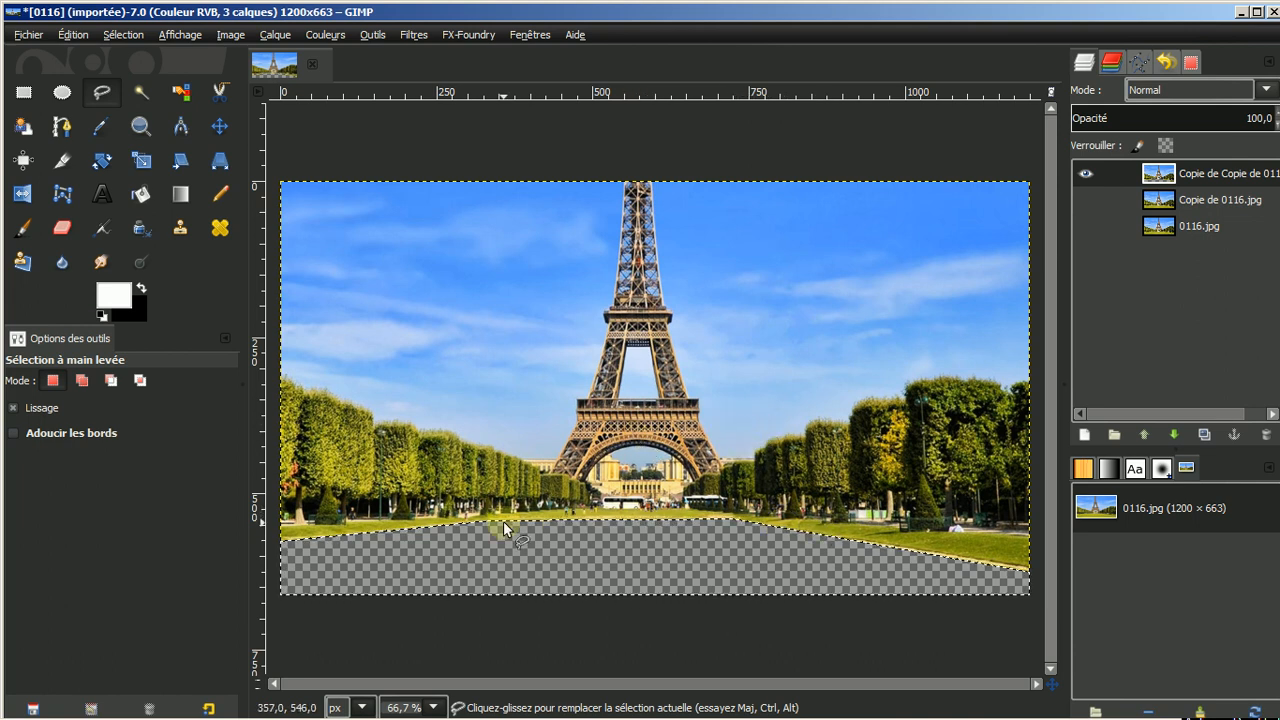
- Fill the emptied lawn selection with white (ffffff) using Bucket Fill on the whole selection
click(114, 303)
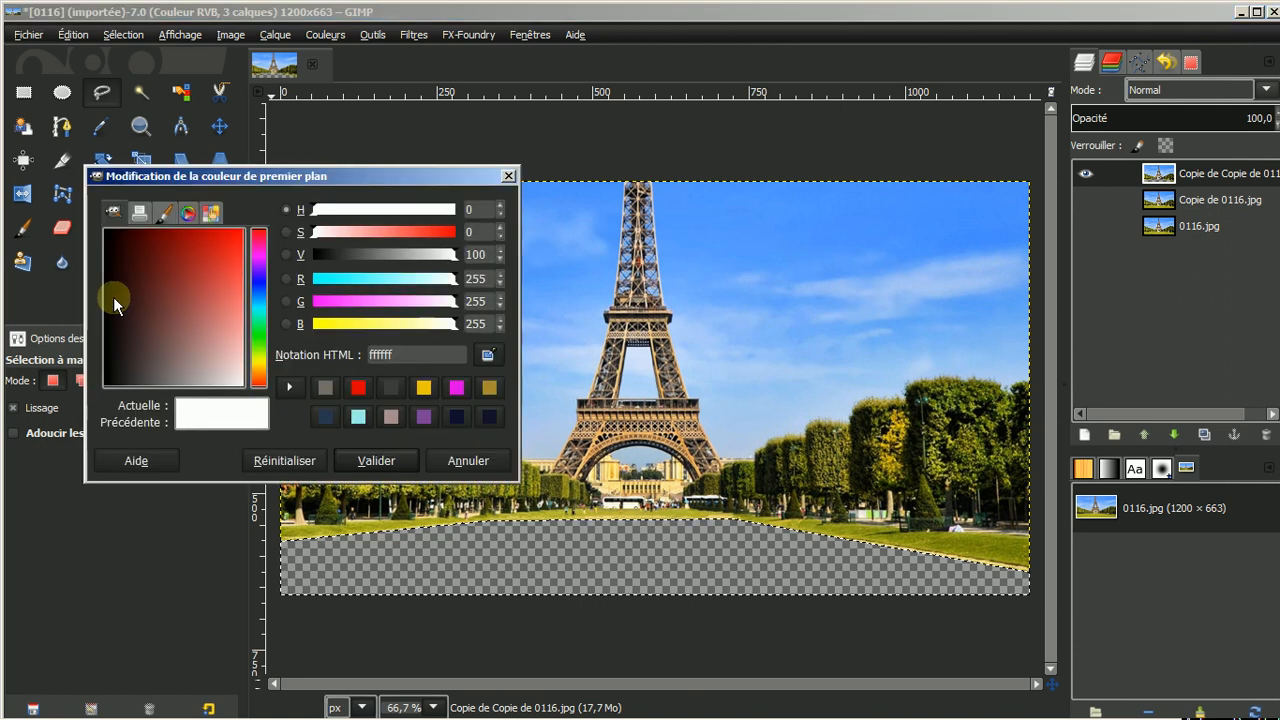
click(374, 458)
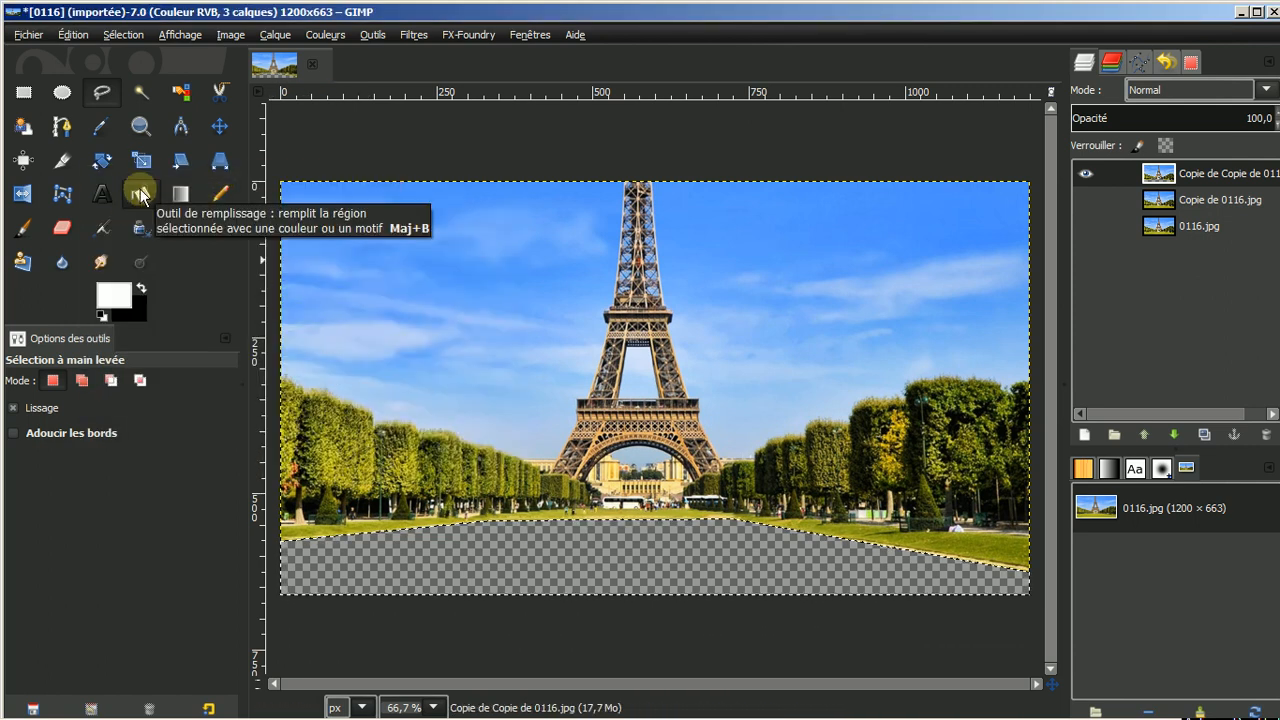
click(140, 196)
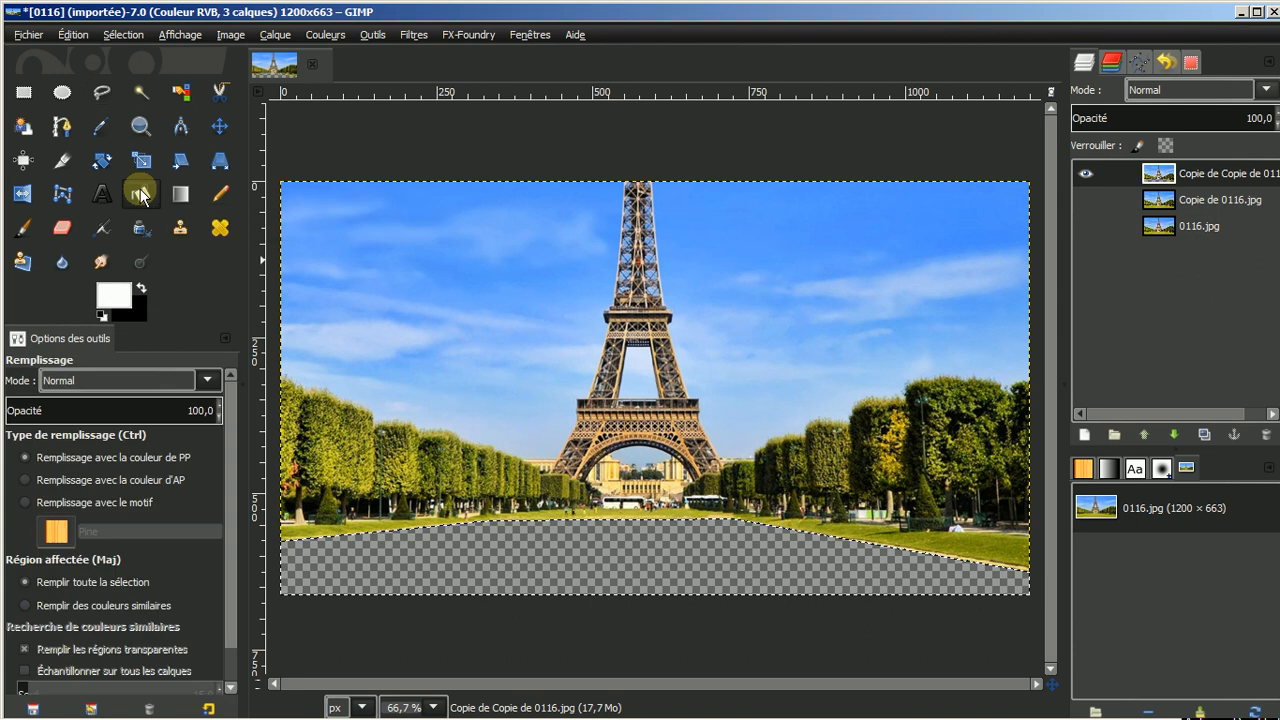
click(523, 562)
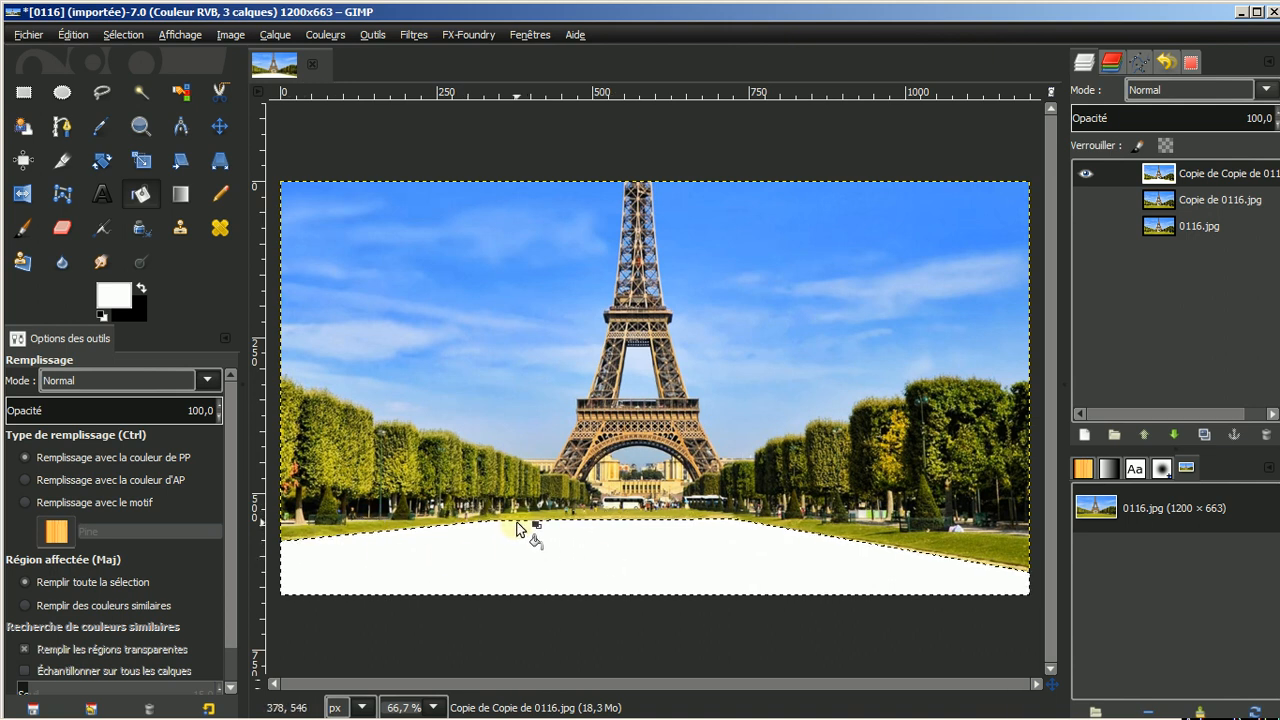
ctrl+scroll(552, 520, up, 3)
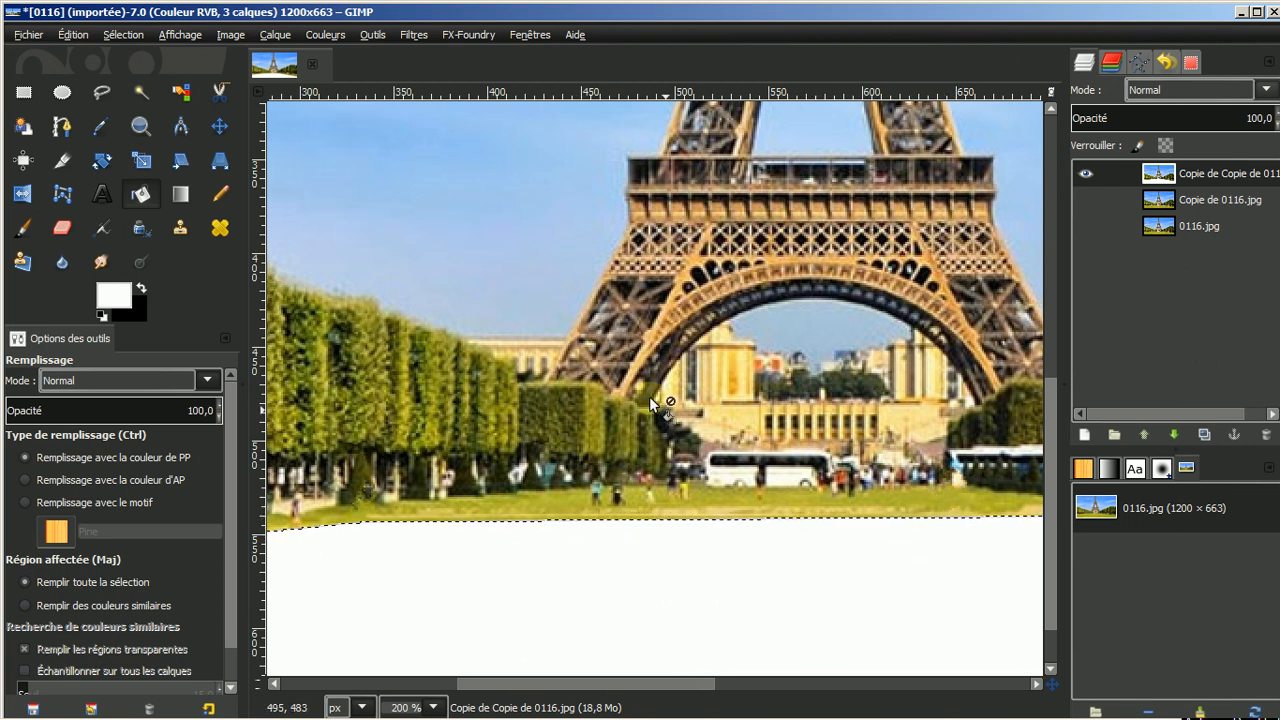
click(515, 586)
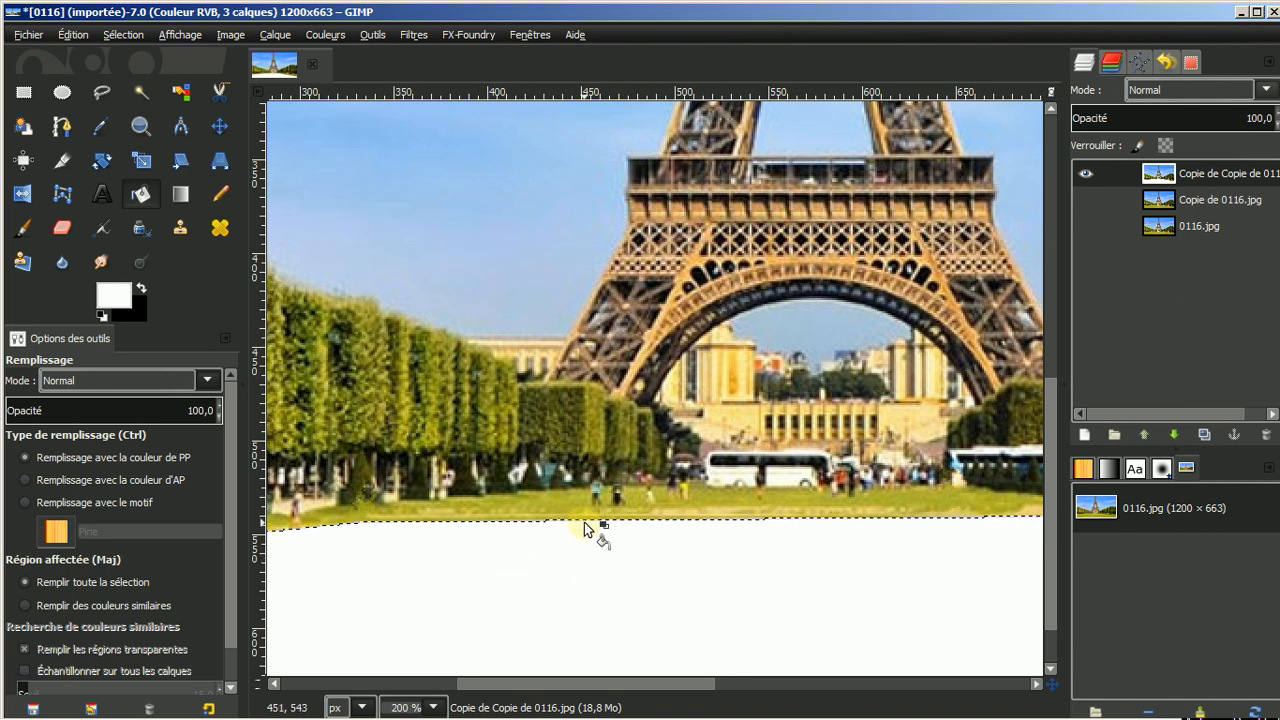
- Shrink the selection by 5 px and delete its contents to leave a white pool border, clearing the selection to finish
click(121, 35)
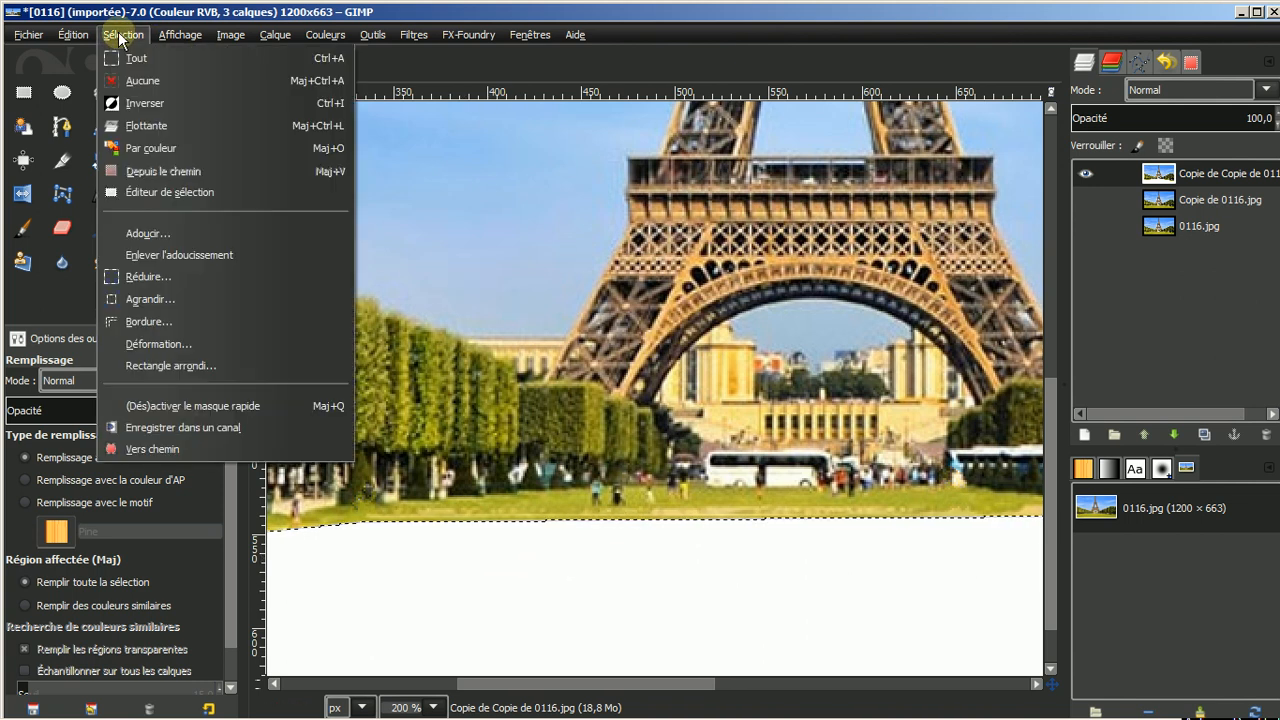
click(133, 278)
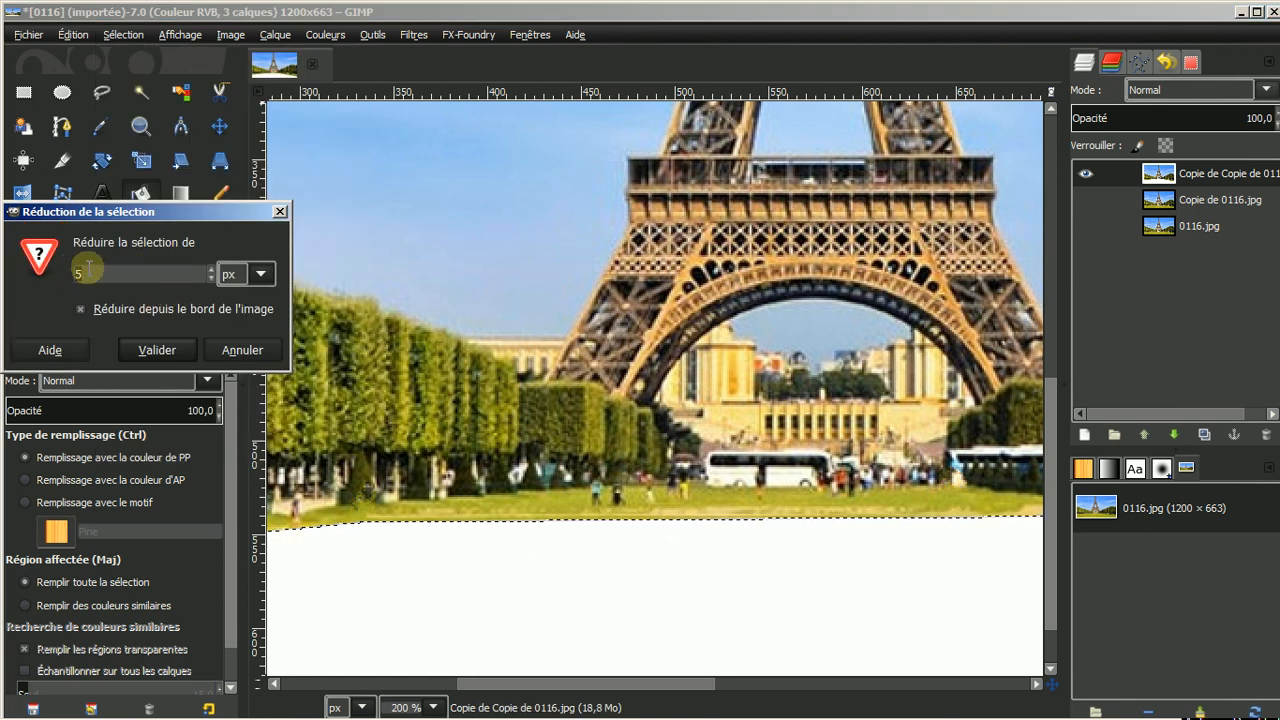
click(155, 352)
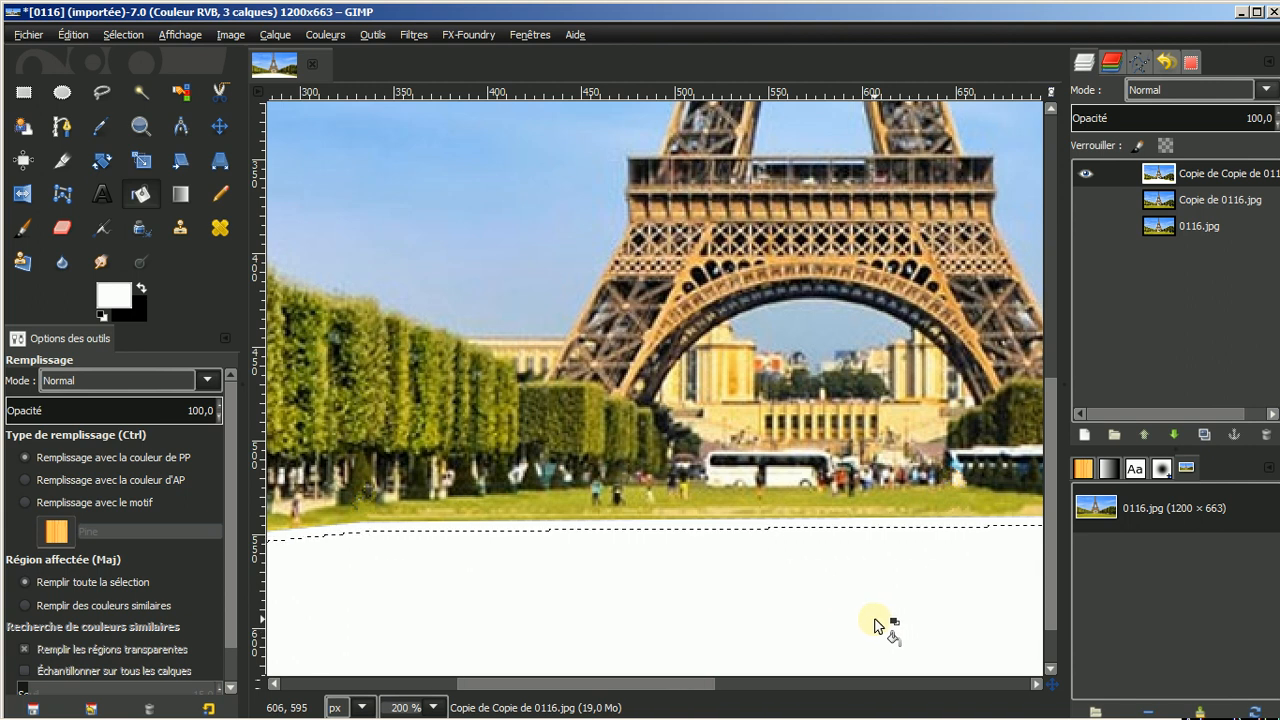
key(Delete)
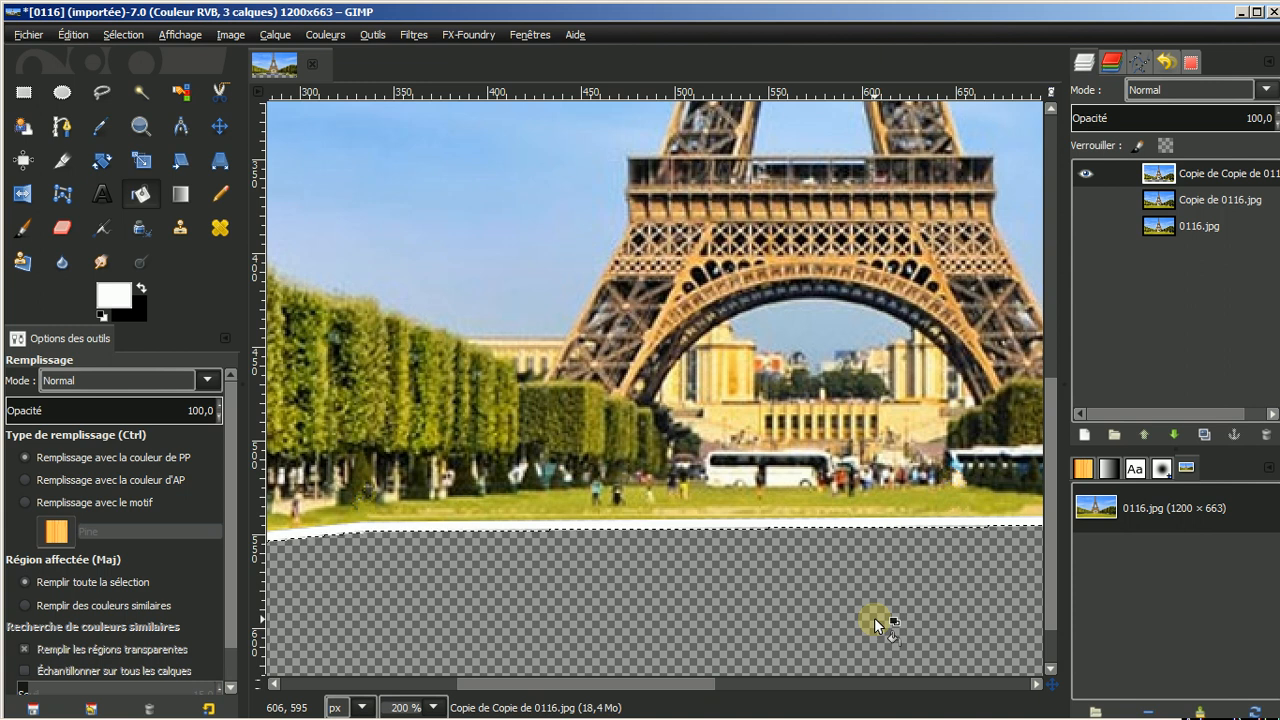
click(120, 36)
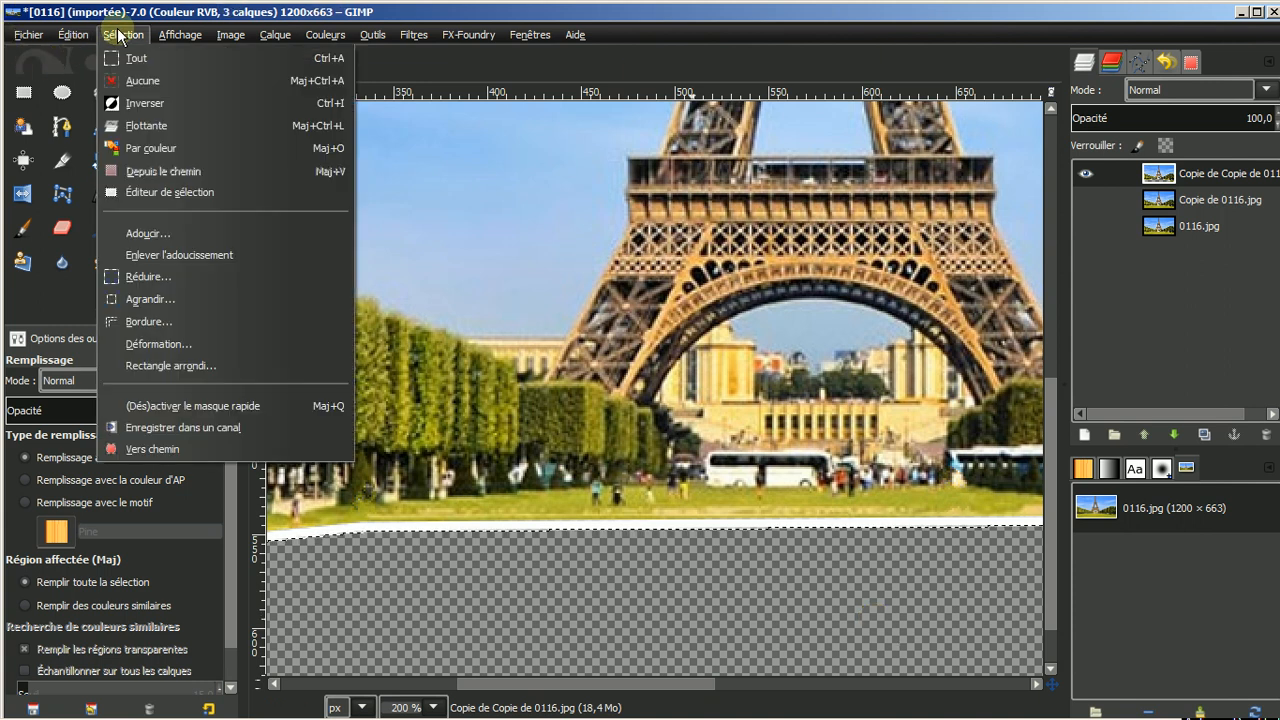
click(128, 82)
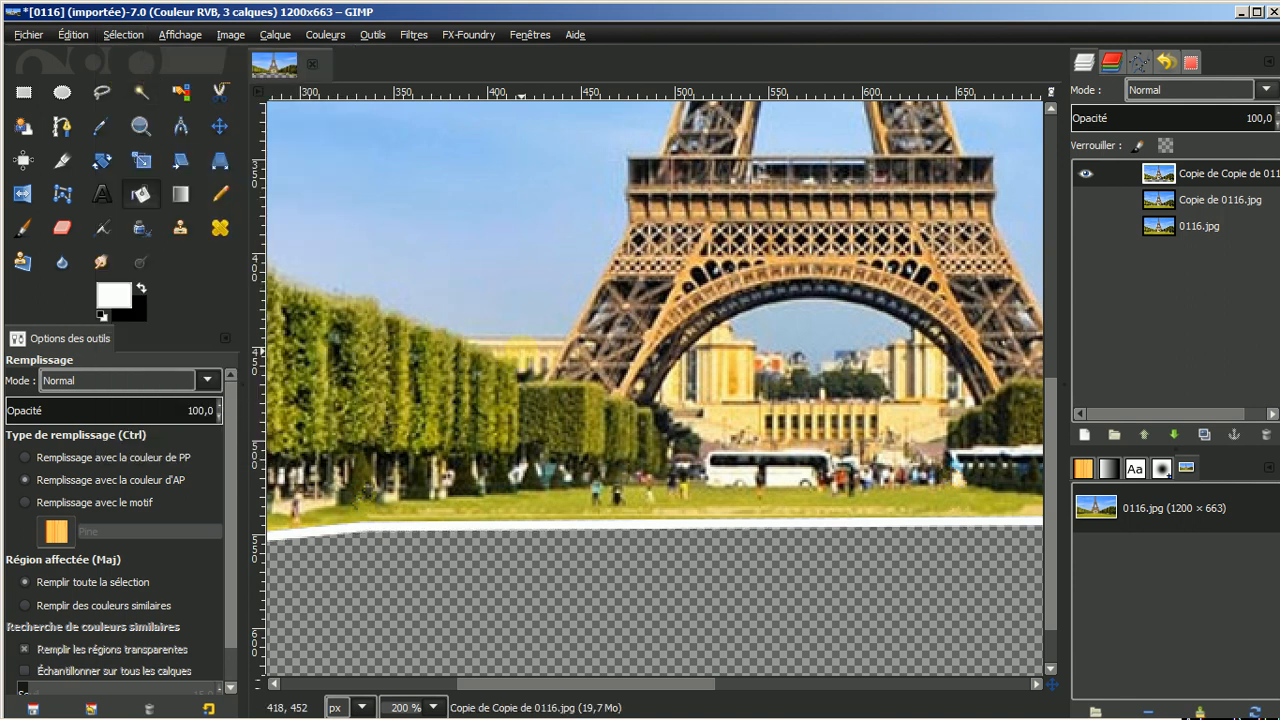
- Erase the white strip along the image's lower edge with the Eraser, keeping the white border along the lawn
scroll(523, 363, down, 2)
scroll(523, 363, down, 1)
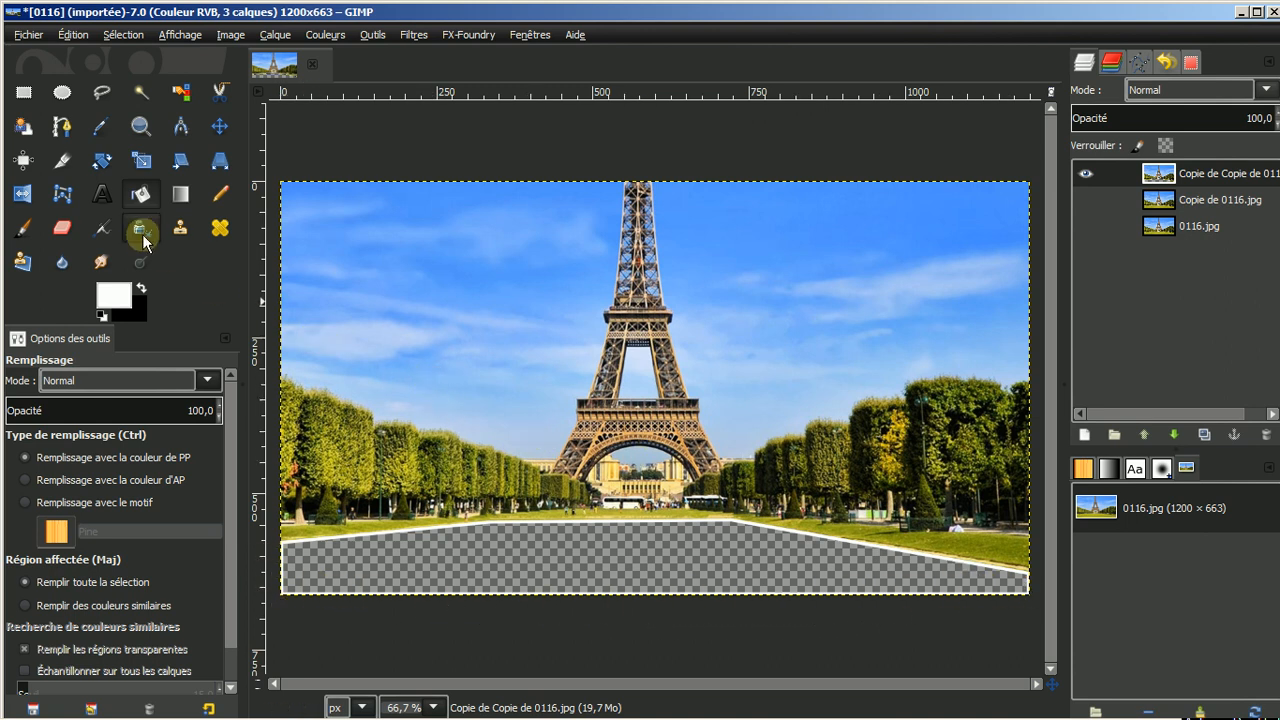
click(64, 229)
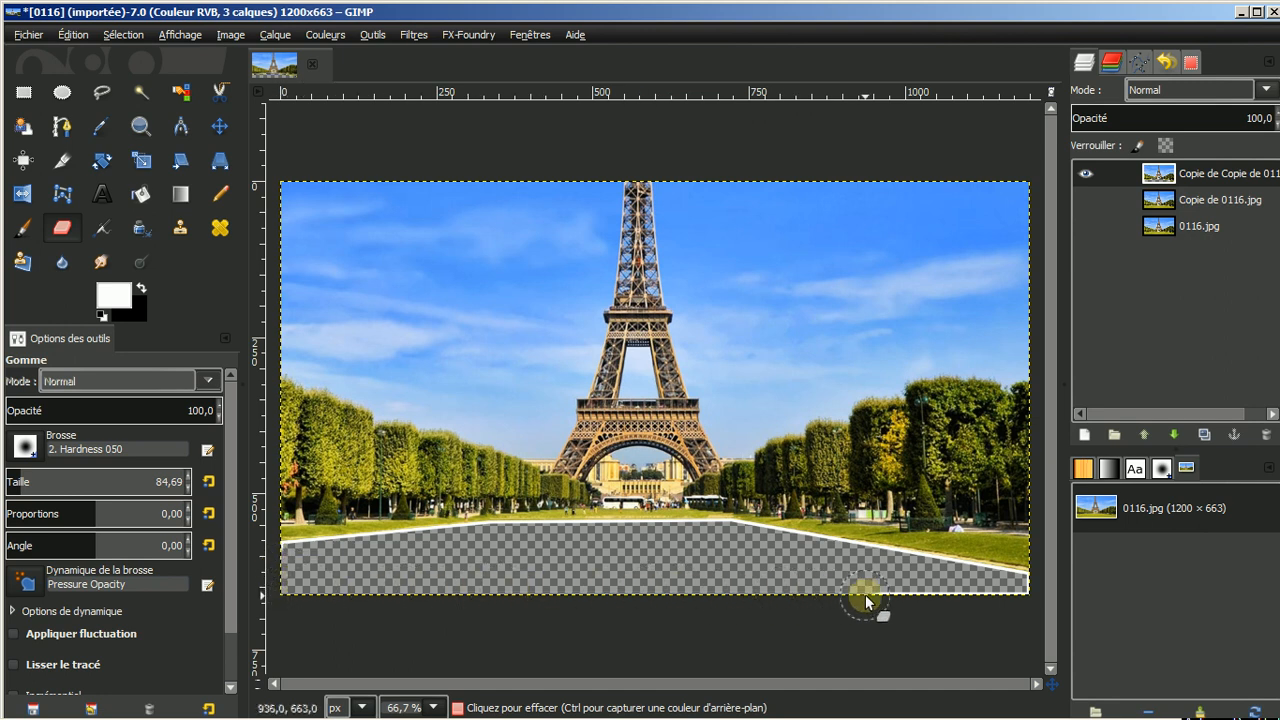
click(1028, 602)
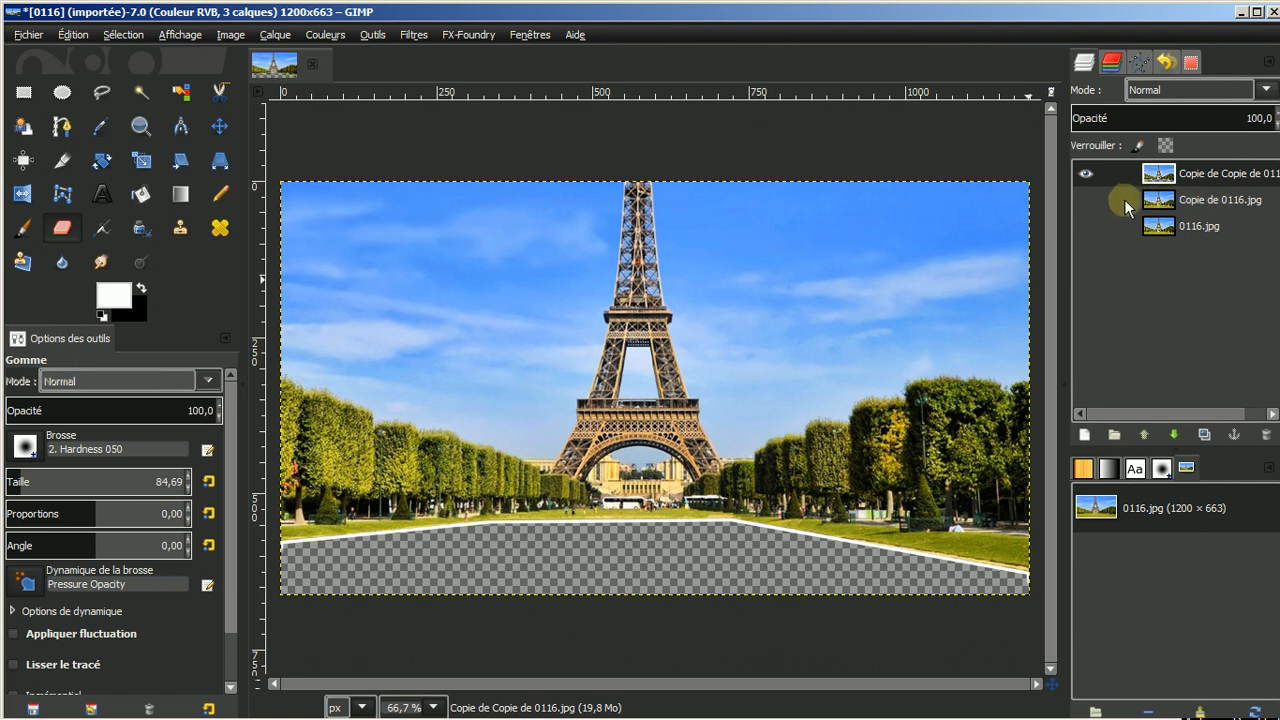
- Show the layer Copie de 0116.jpg beneath the cut-out and flip it vertically to form the reflection
click(1086, 199)
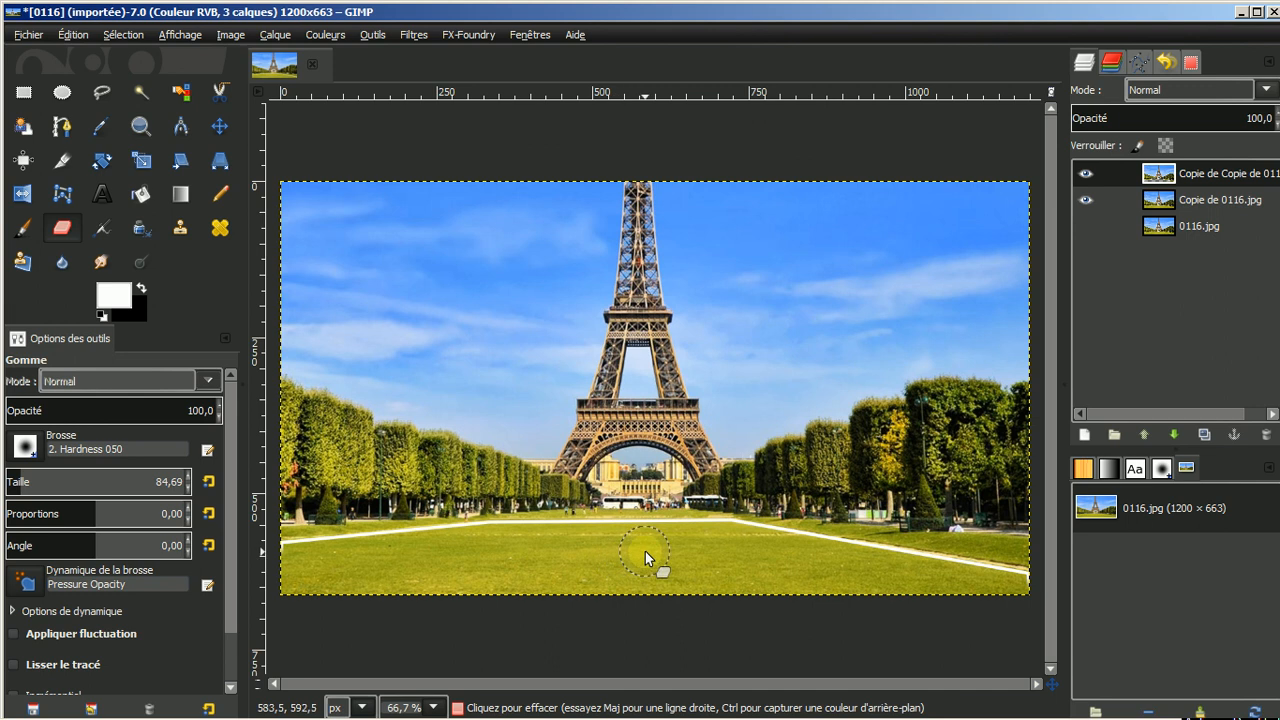
click(1193, 202)
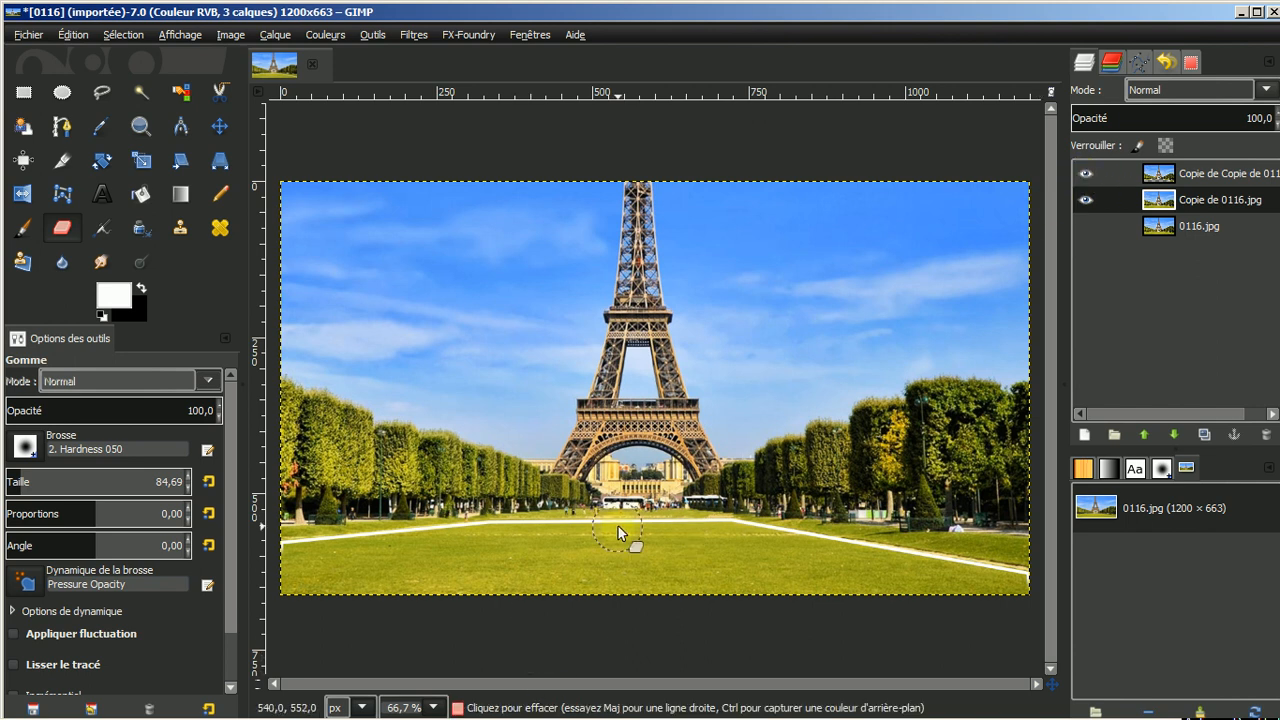
click(20, 195)
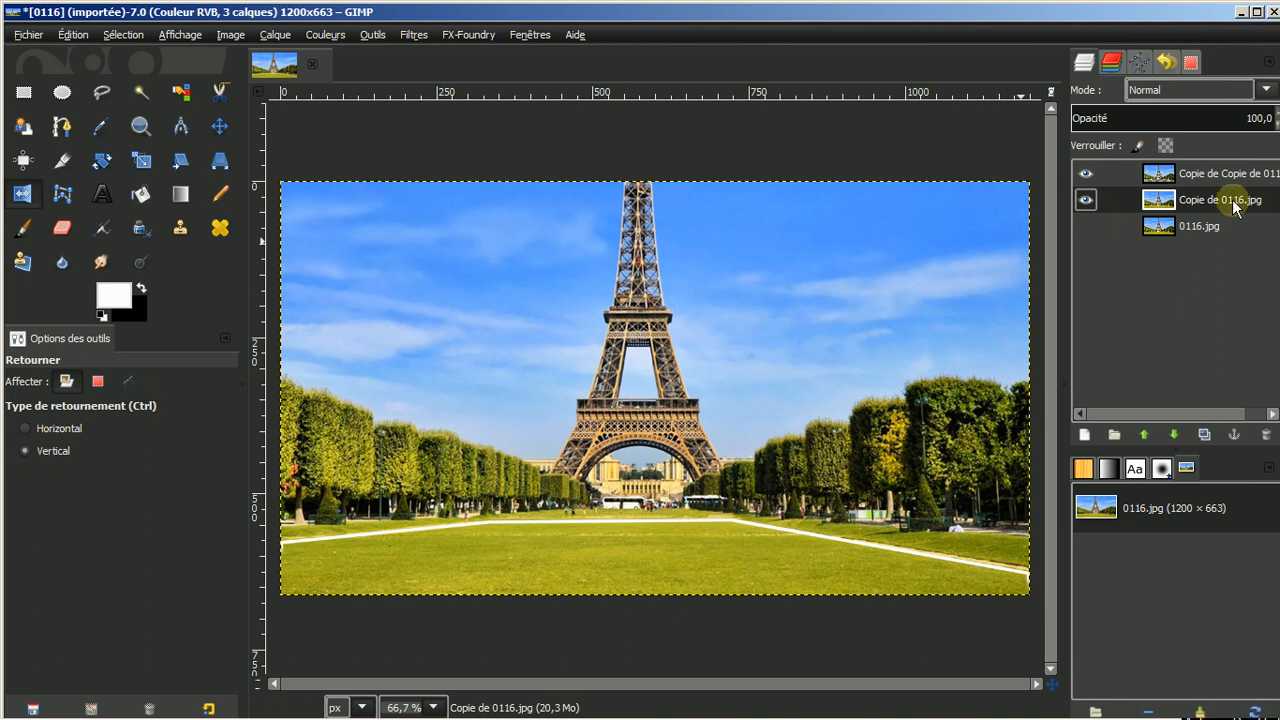
click(652, 343)
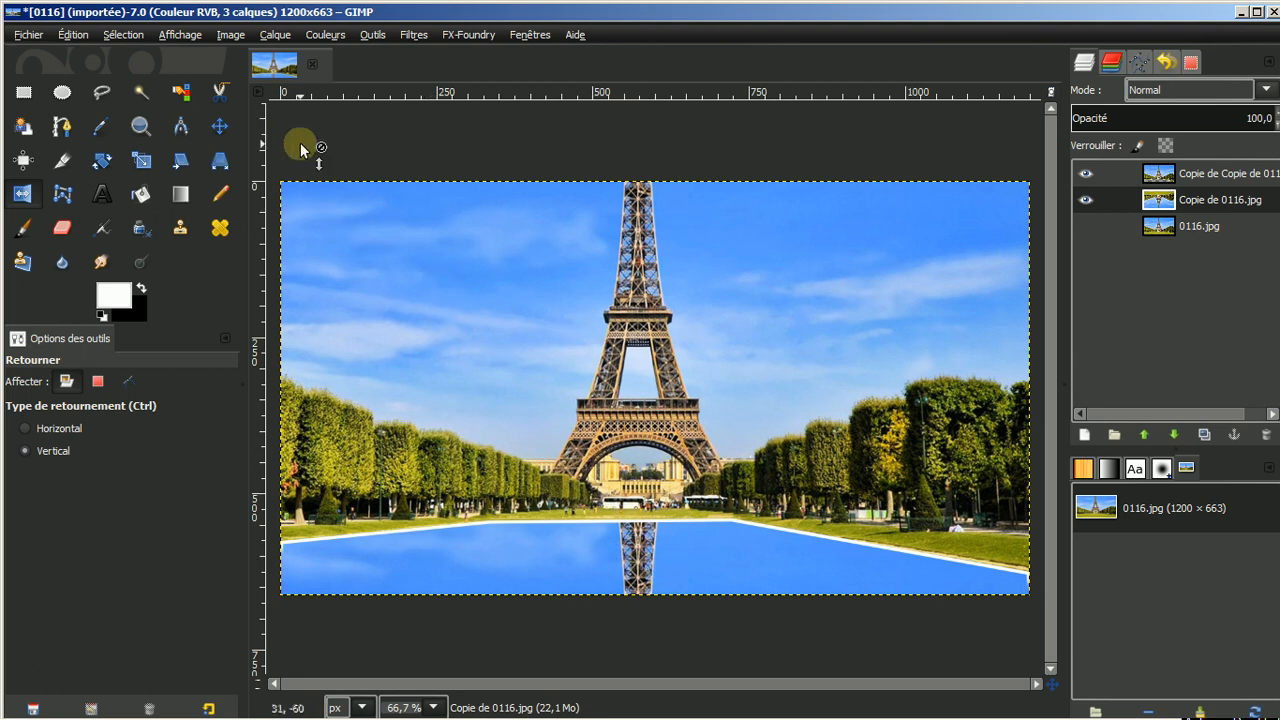
- Move the flipped layer down, aligning the mirrored tower and trees beneath the originals, and fit the layer to the image size
click(220, 127)
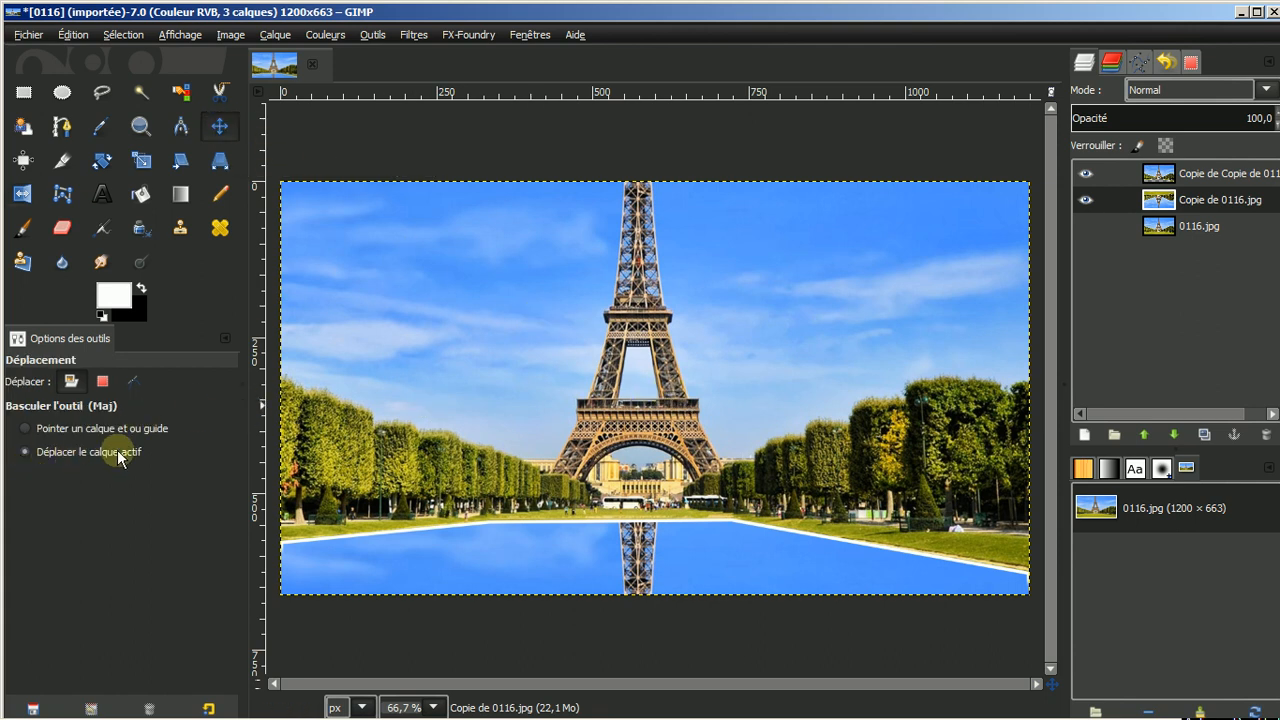
click(700, 373)
drag(700, 373, 694, 599)
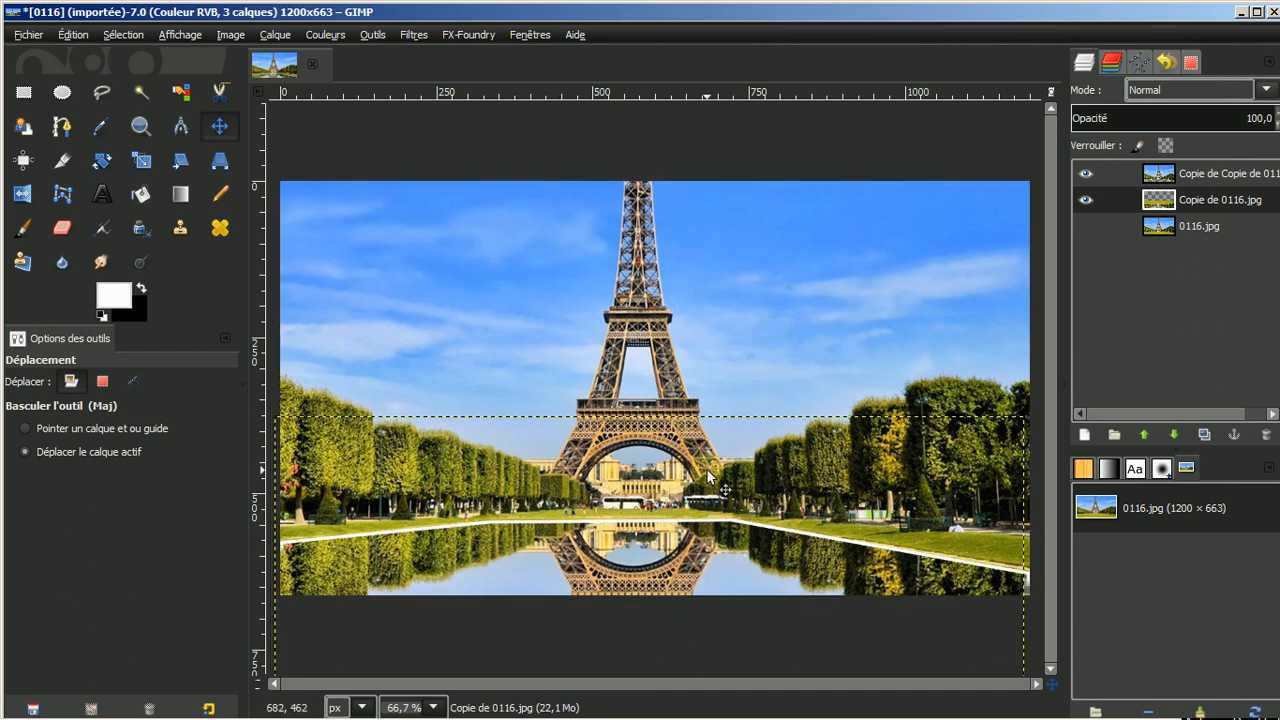
drag(706, 470, 706, 462)
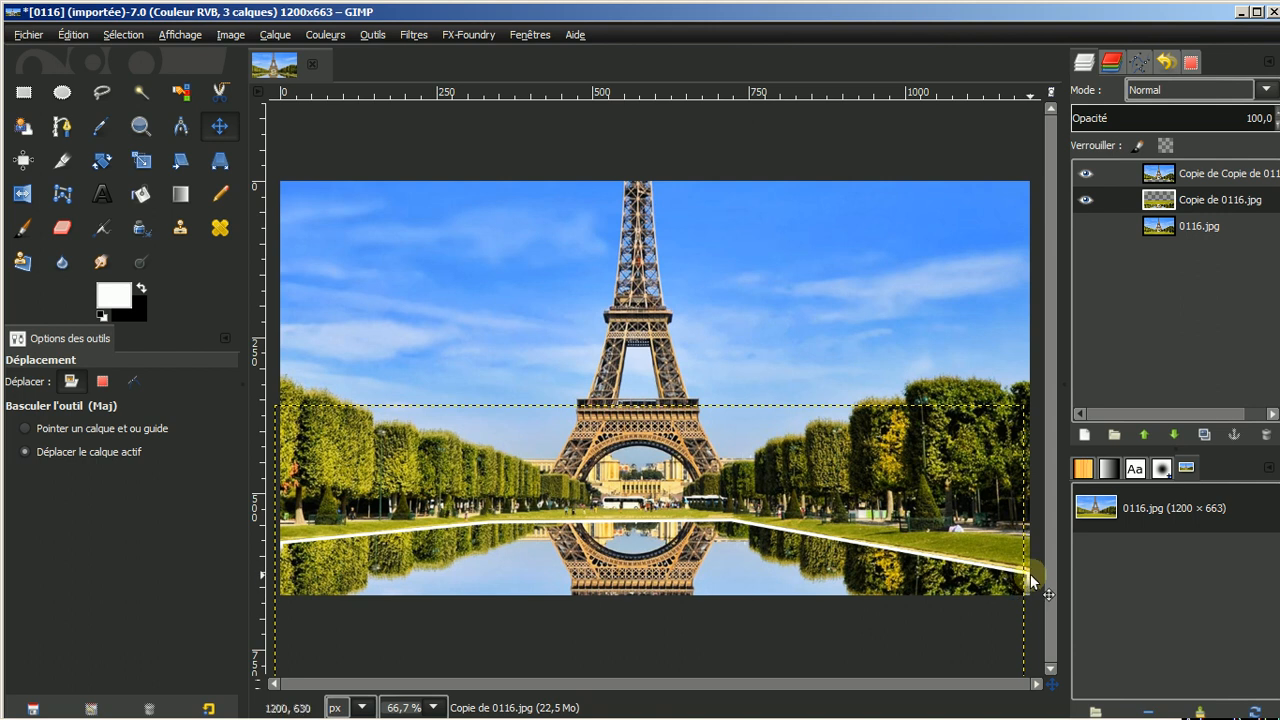
drag(652, 461, 660, 464)
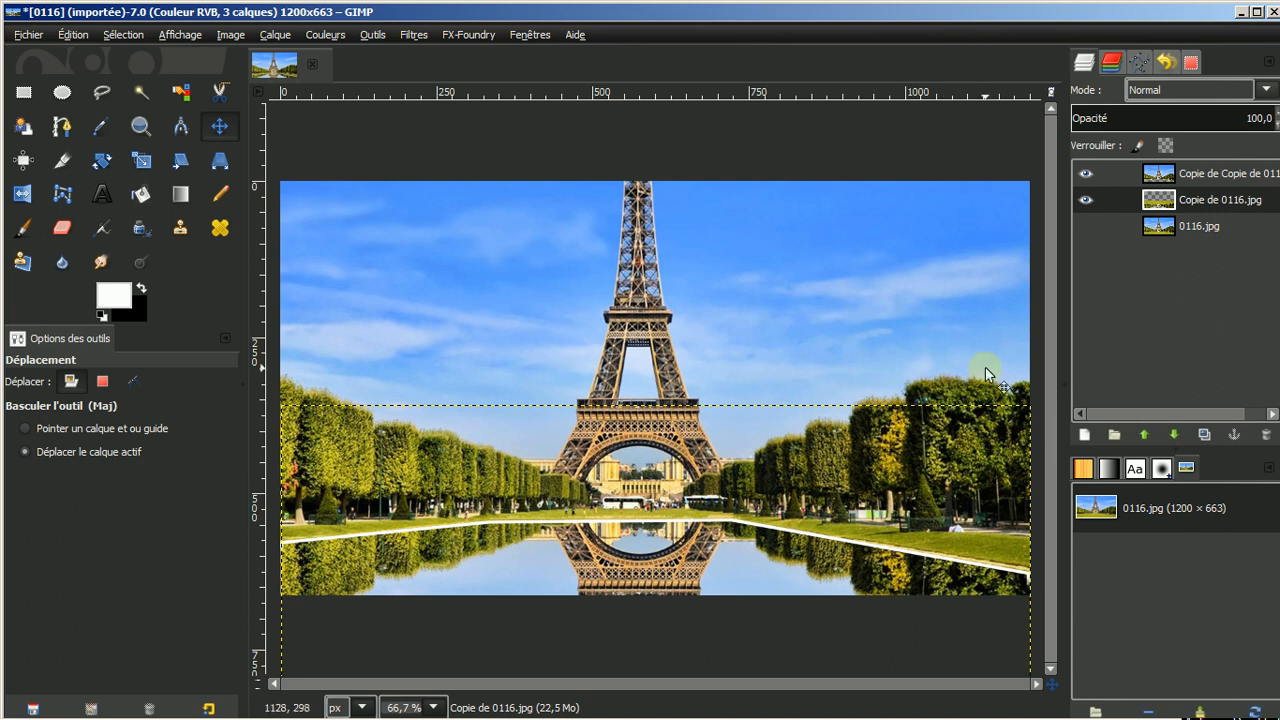
right_click(1205, 205)
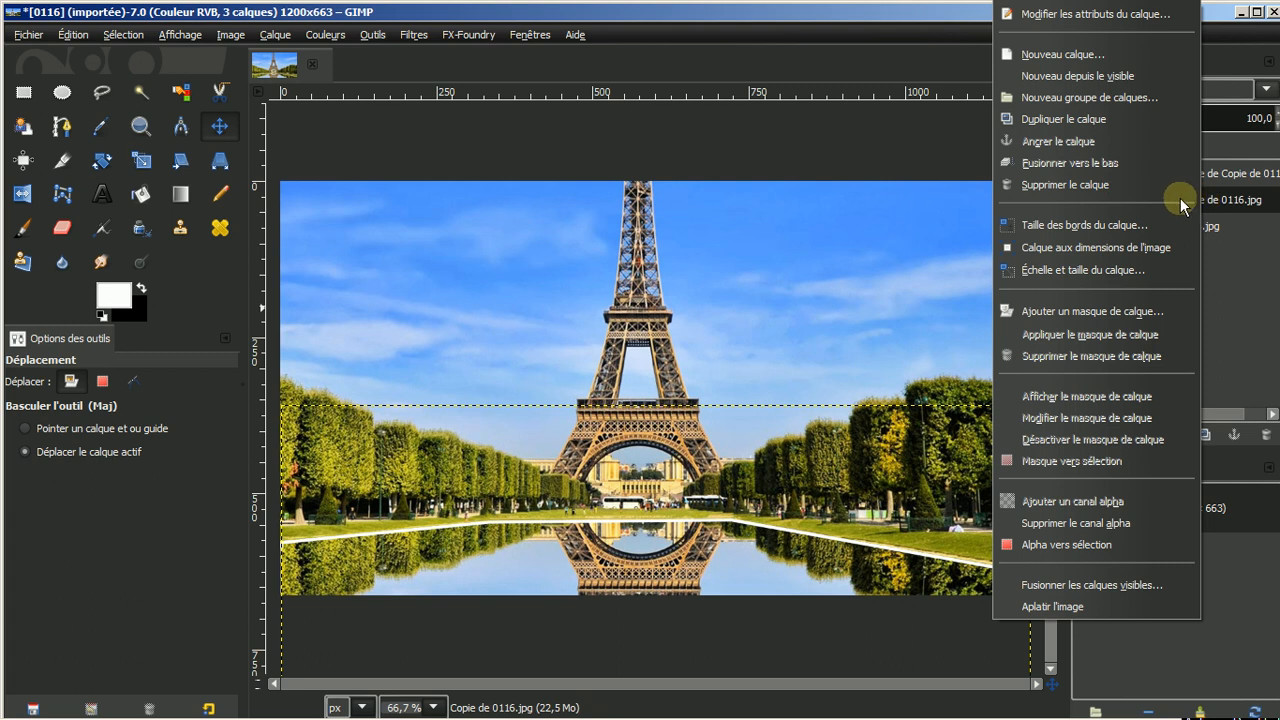
click(1133, 246)
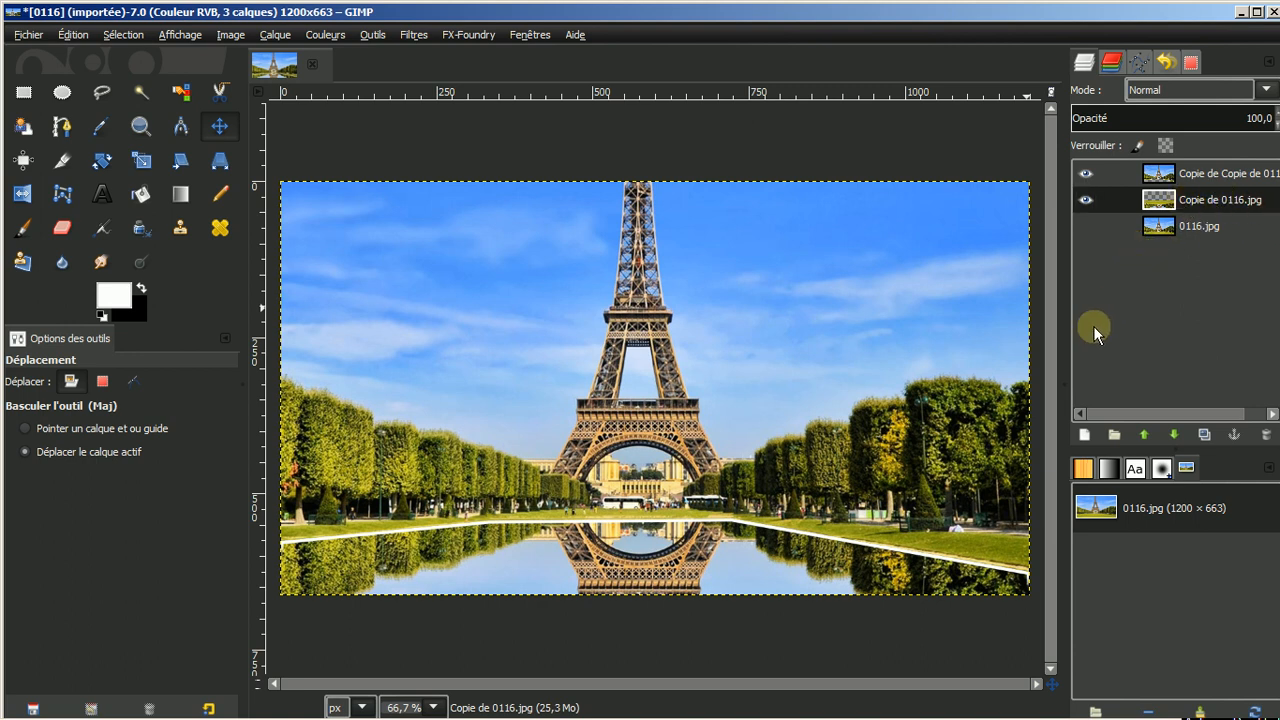
- Add a white-filled 1200 × 663 px layer directly above the reflection layer
click(1084, 432)
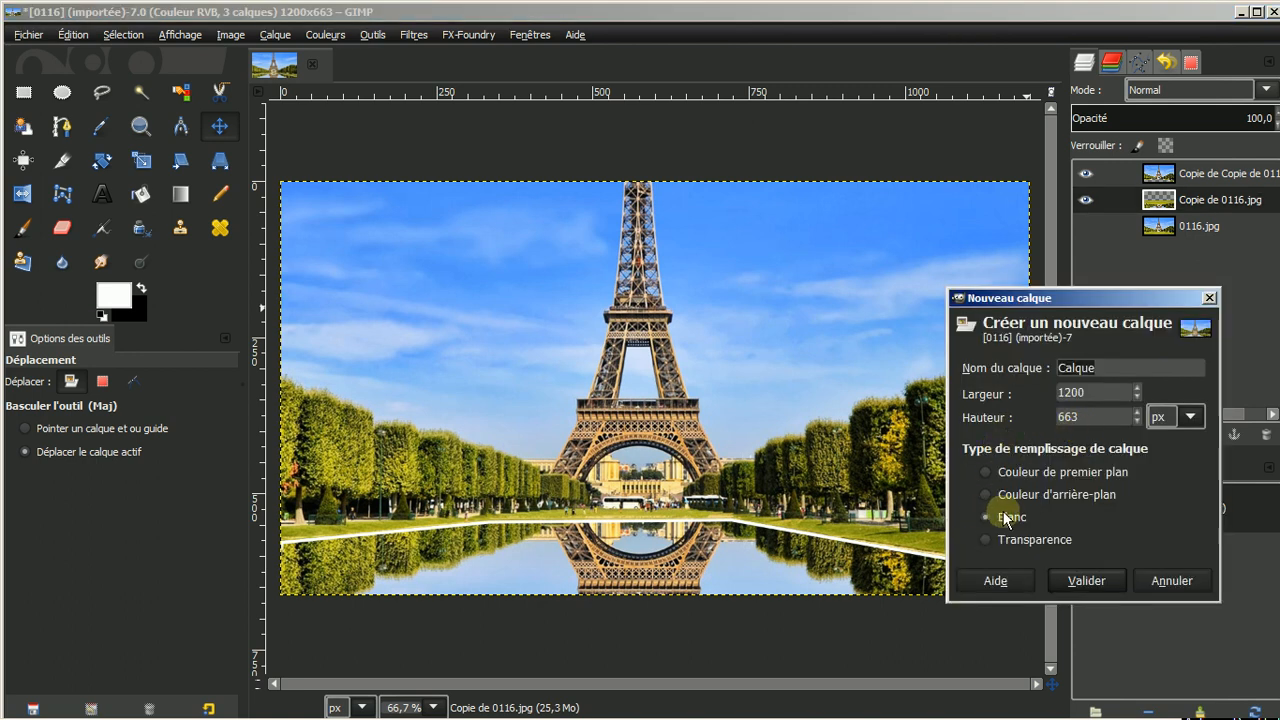
click(1076, 577)
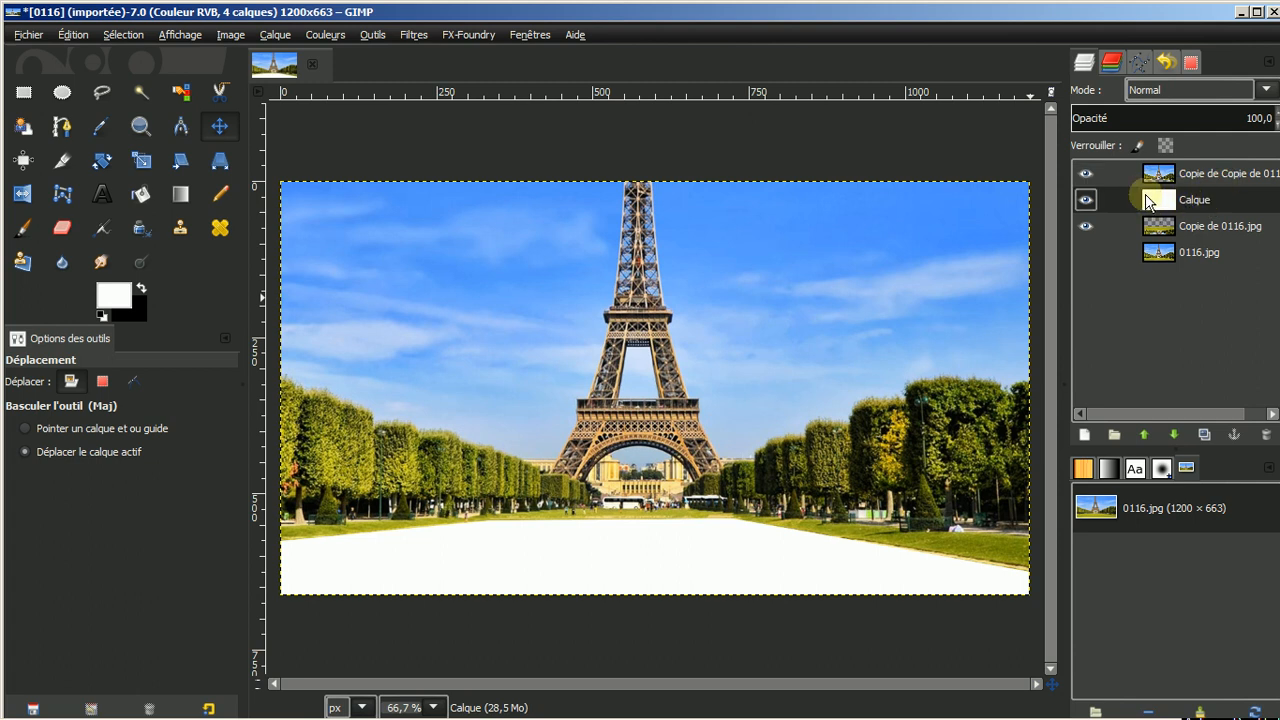
- Render Solid Noise (Brouillage uni) on the white layer with detail 1, X size 10 and Y size 12, hiding the cut-out layer meanwhile
click(1085, 174)
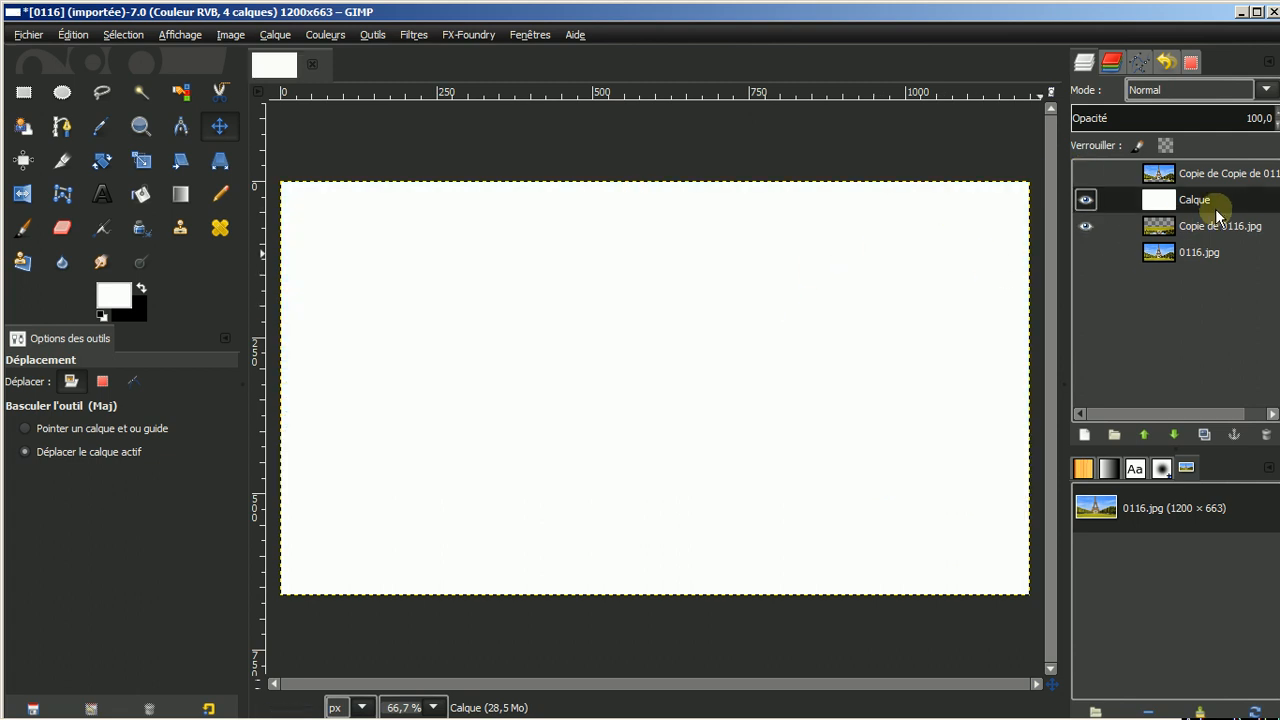
click(412, 38)
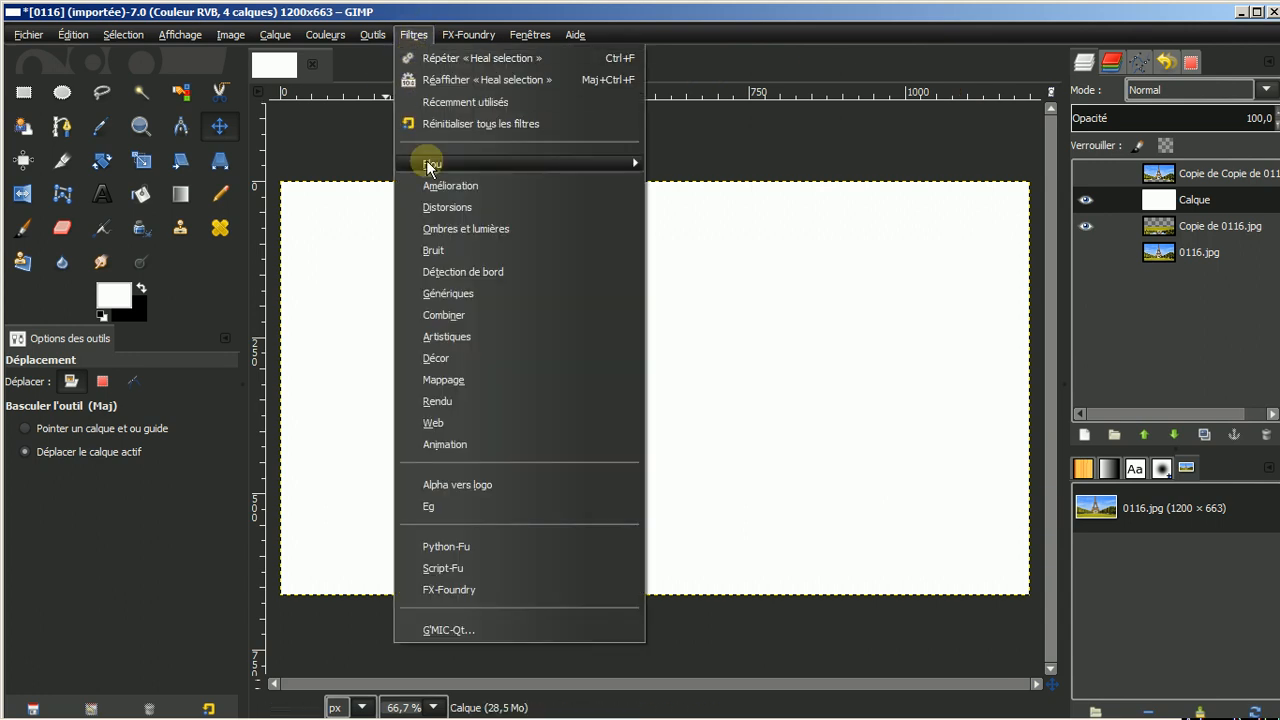
mouse_move(451, 402)
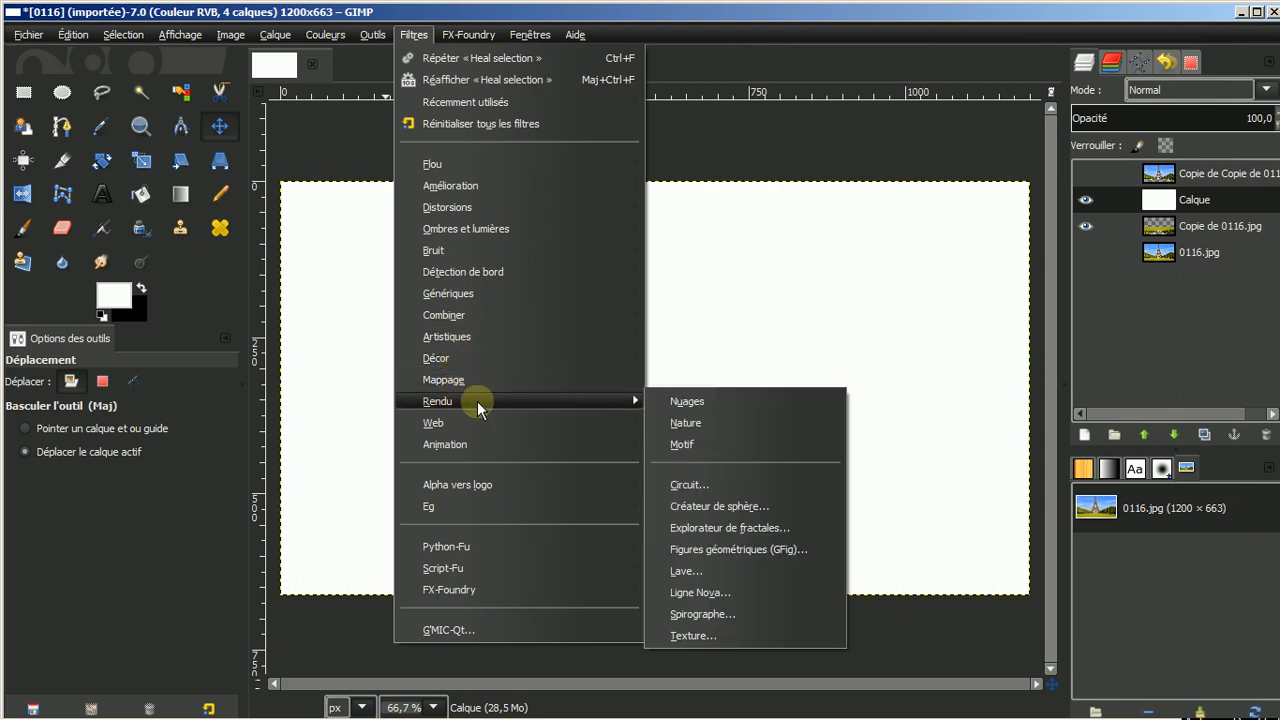
mouse_move(686, 401)
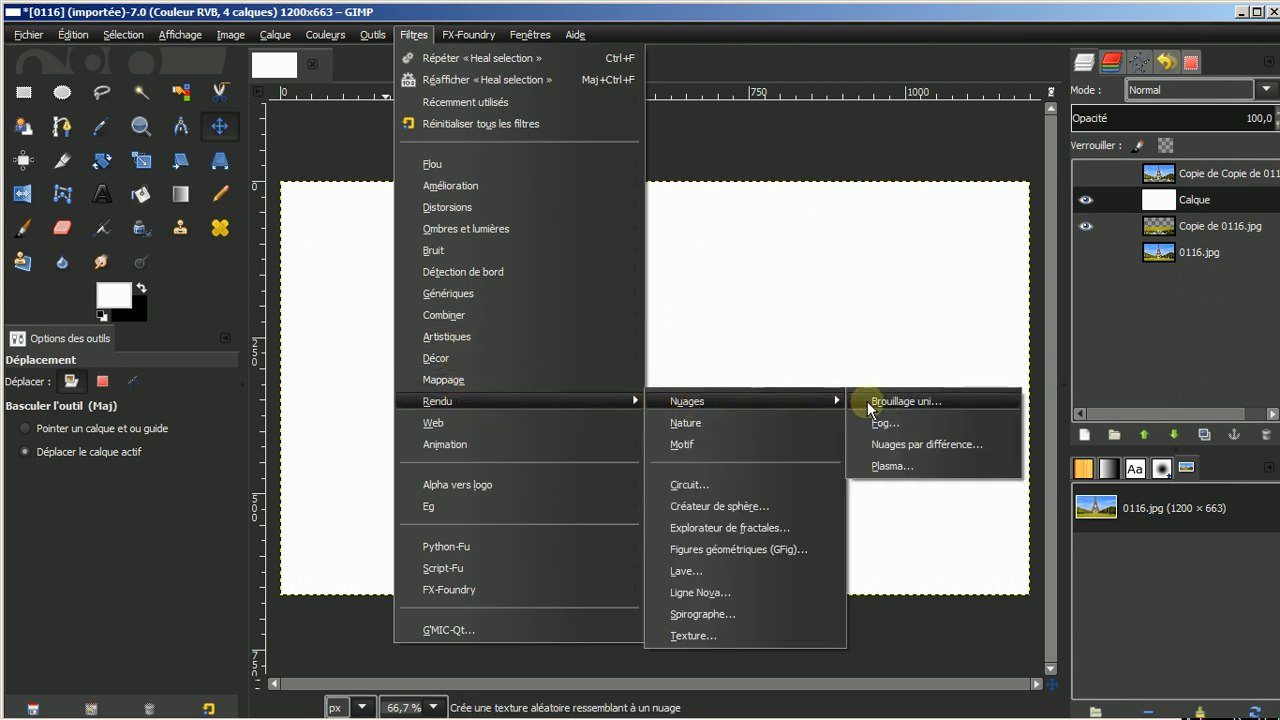
click(901, 401)
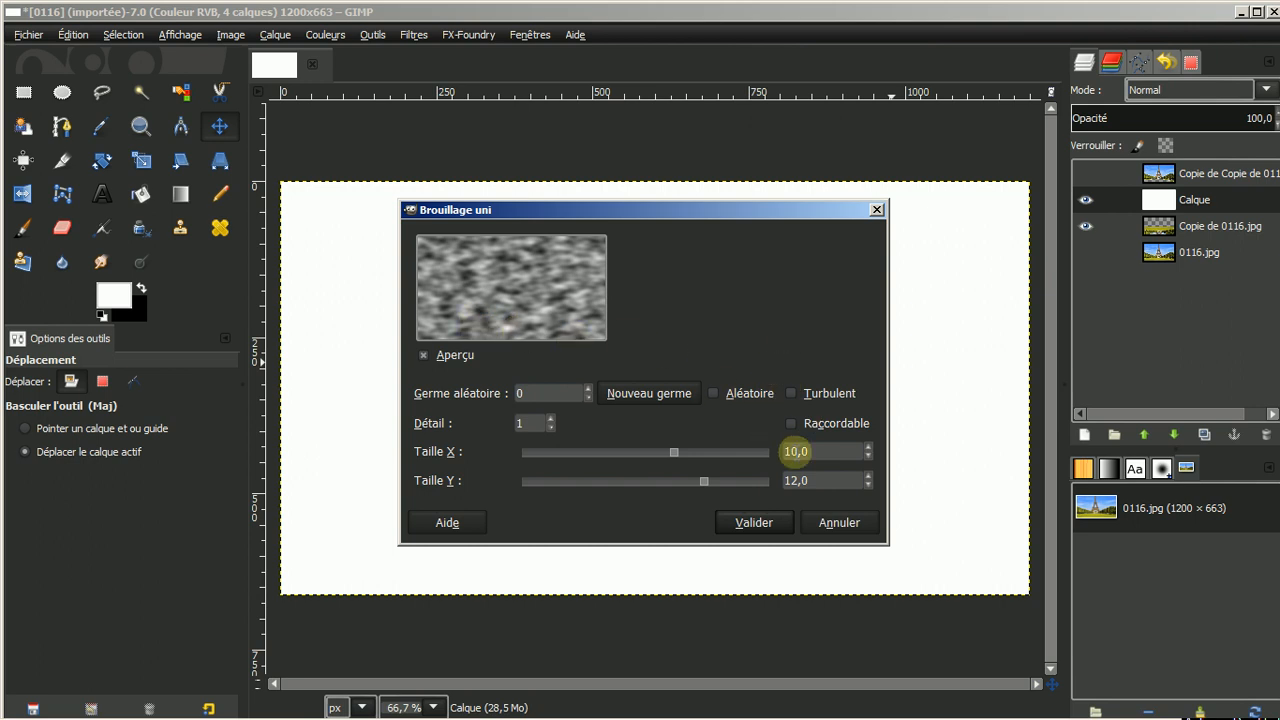
click(748, 521)
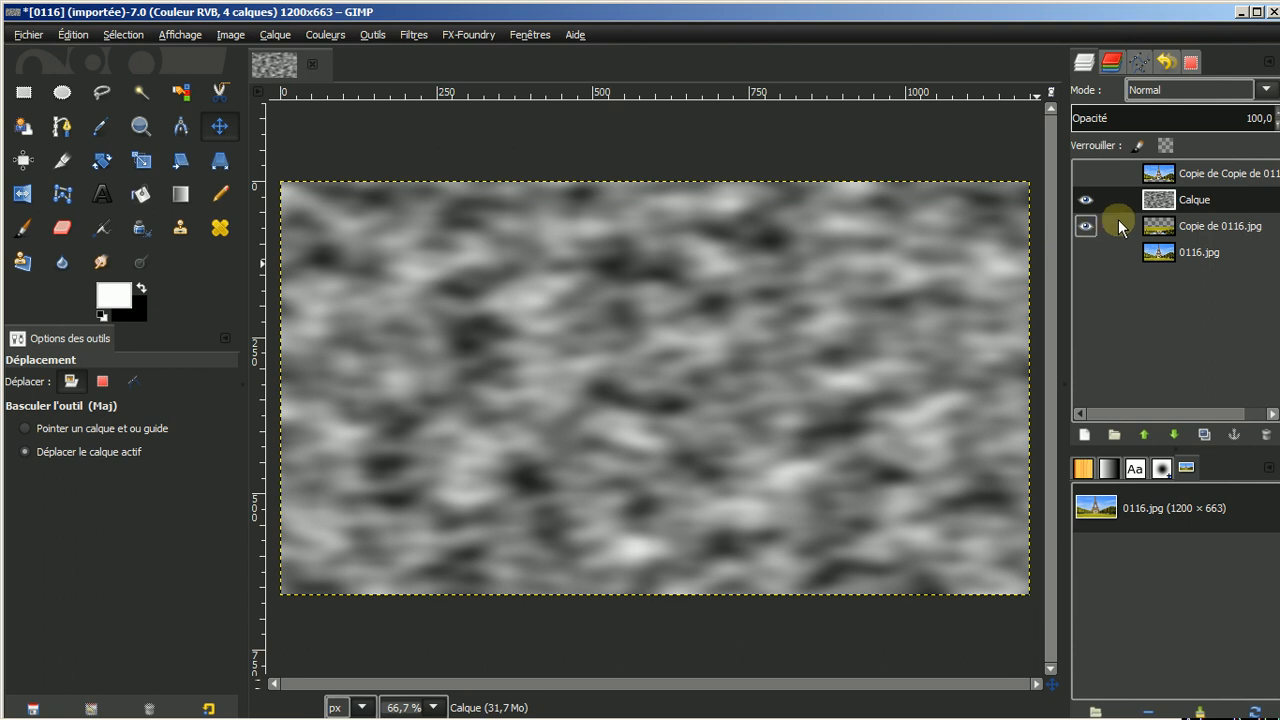
click(1084, 173)
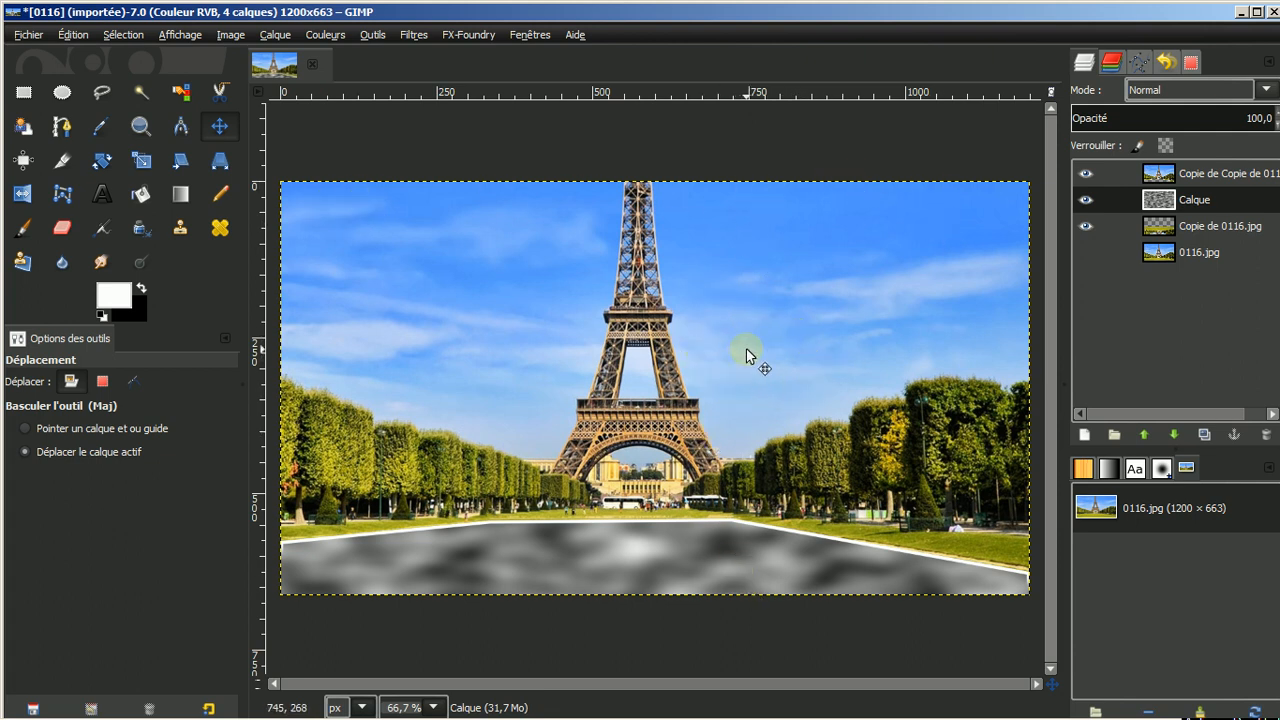
- Squash the noise layer downward to 1200 × 129 px so it covers the pool area, and fit the layer to the image size
click(141, 163)
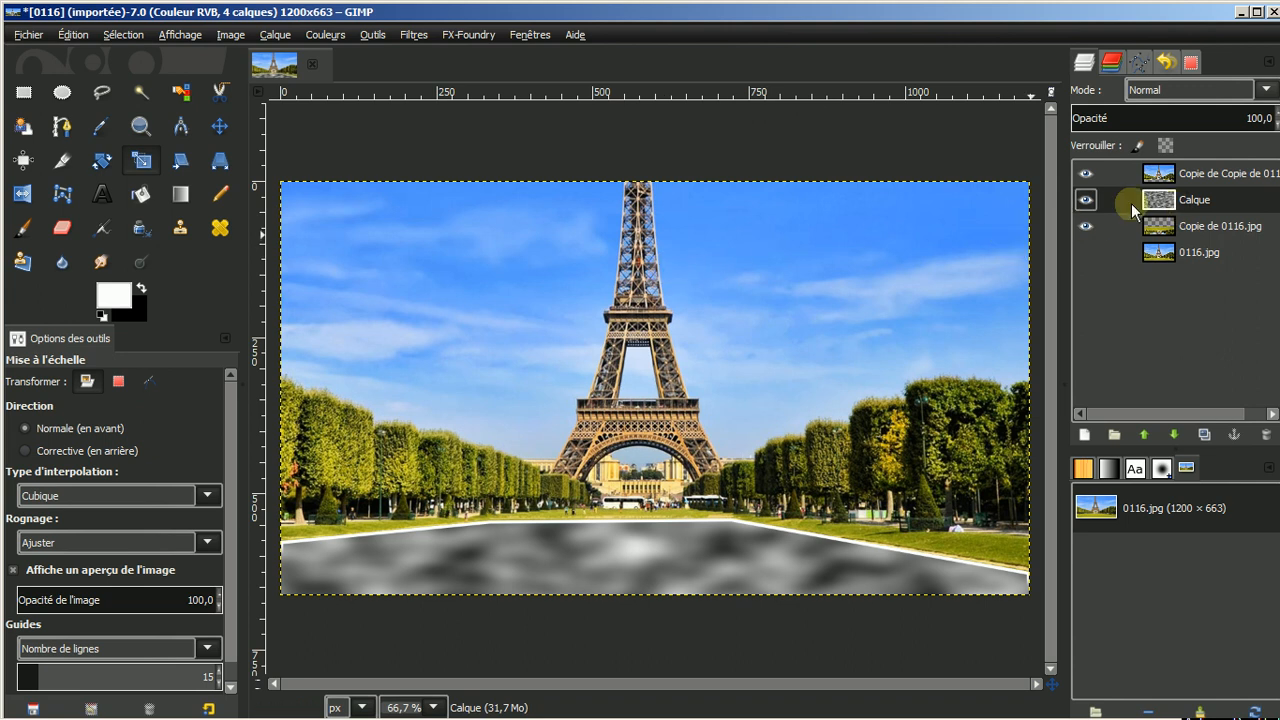
click(790, 281)
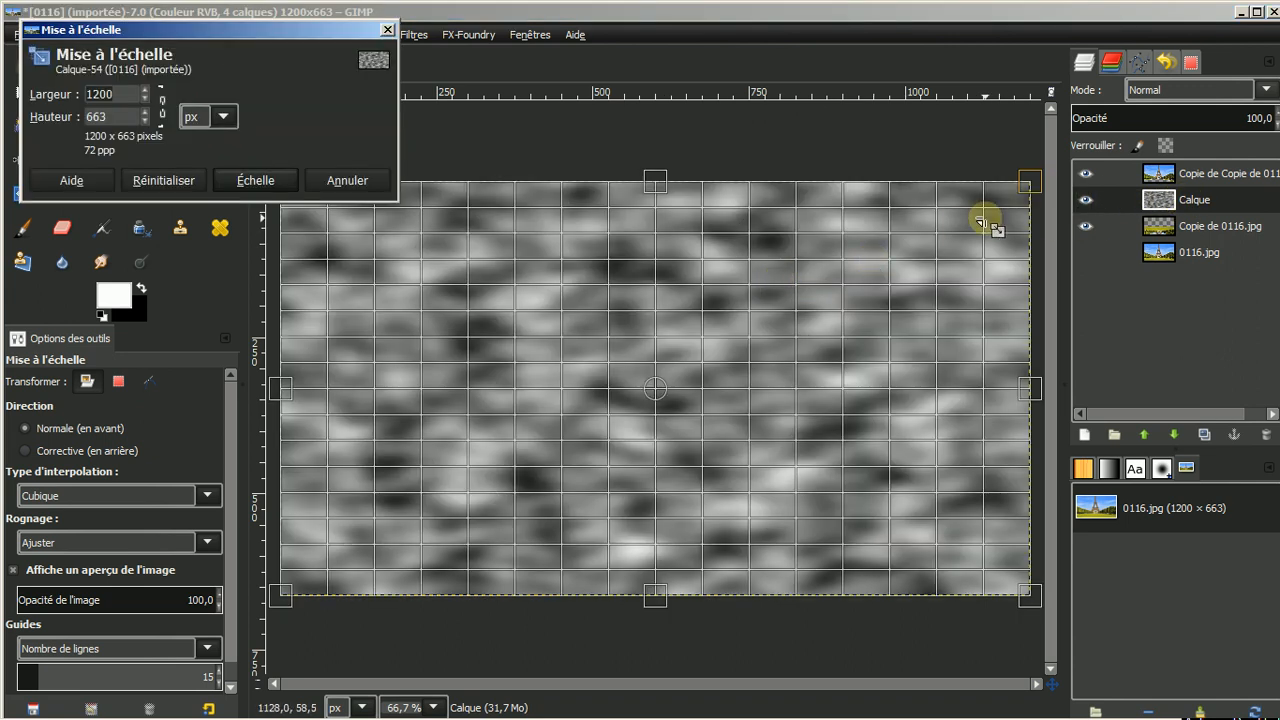
click(655, 184)
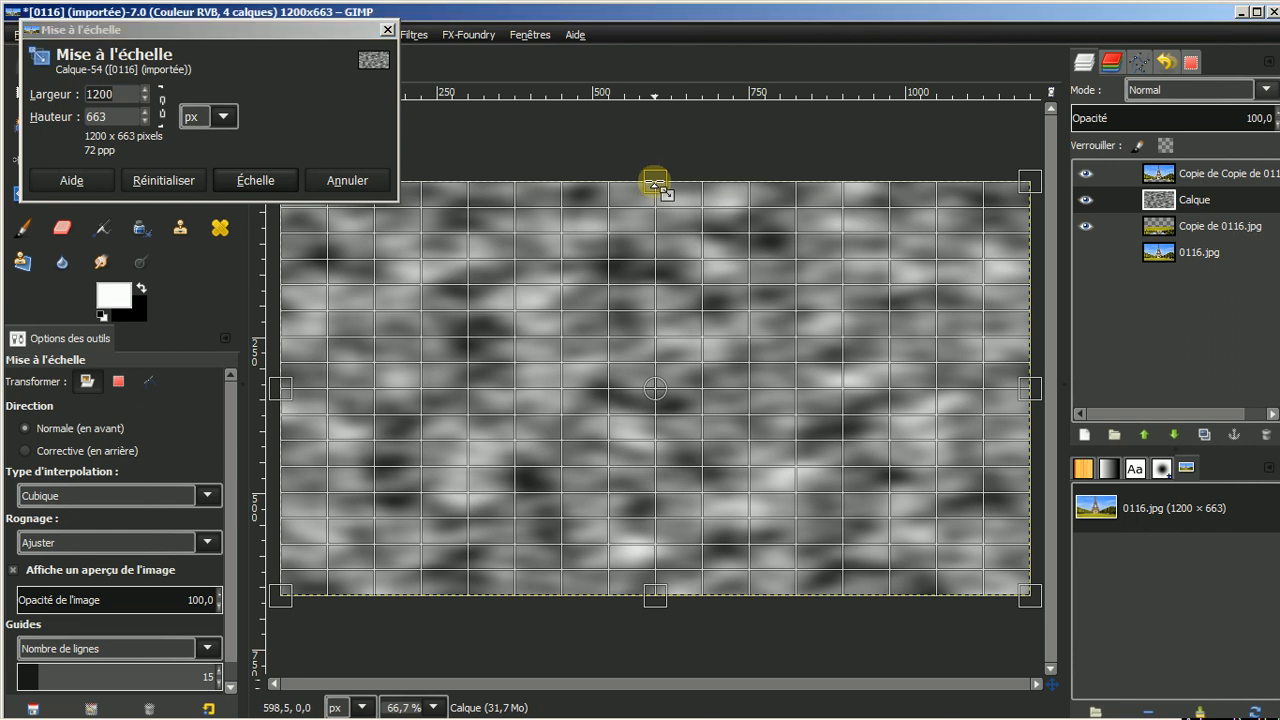
drag(655, 183, 626, 444)
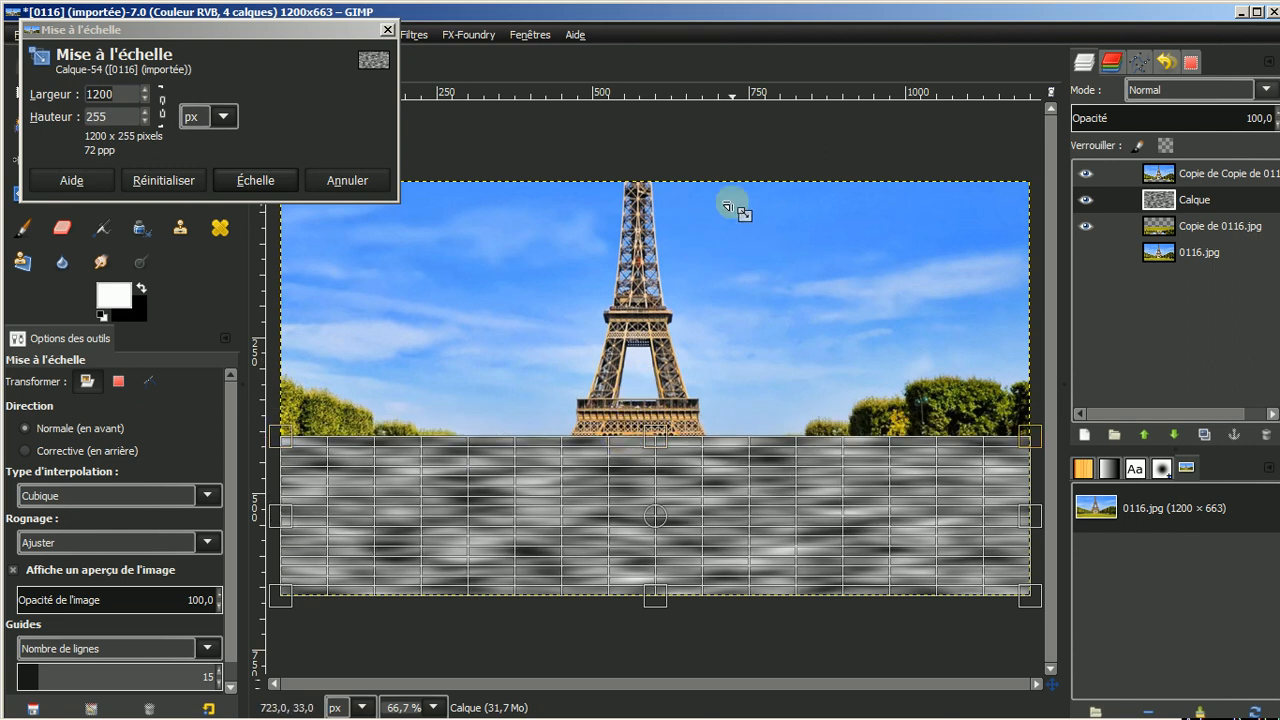
drag(659, 440, 669, 520)
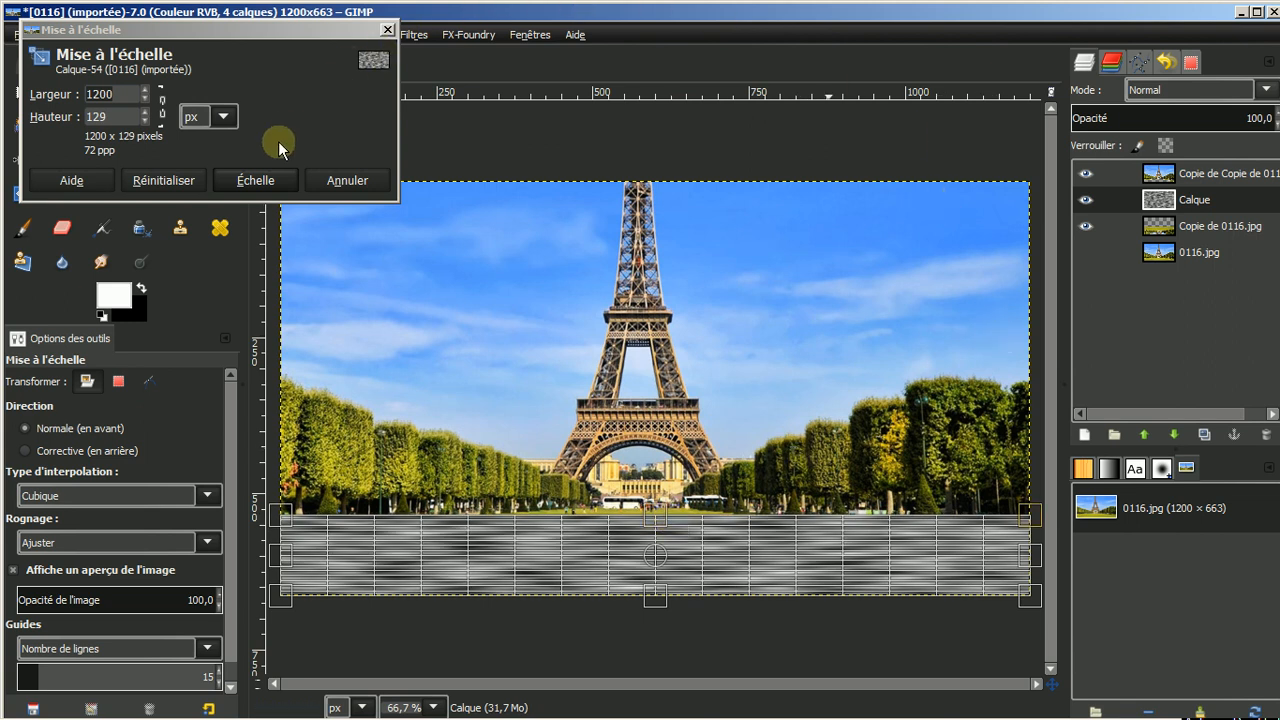
click(249, 182)
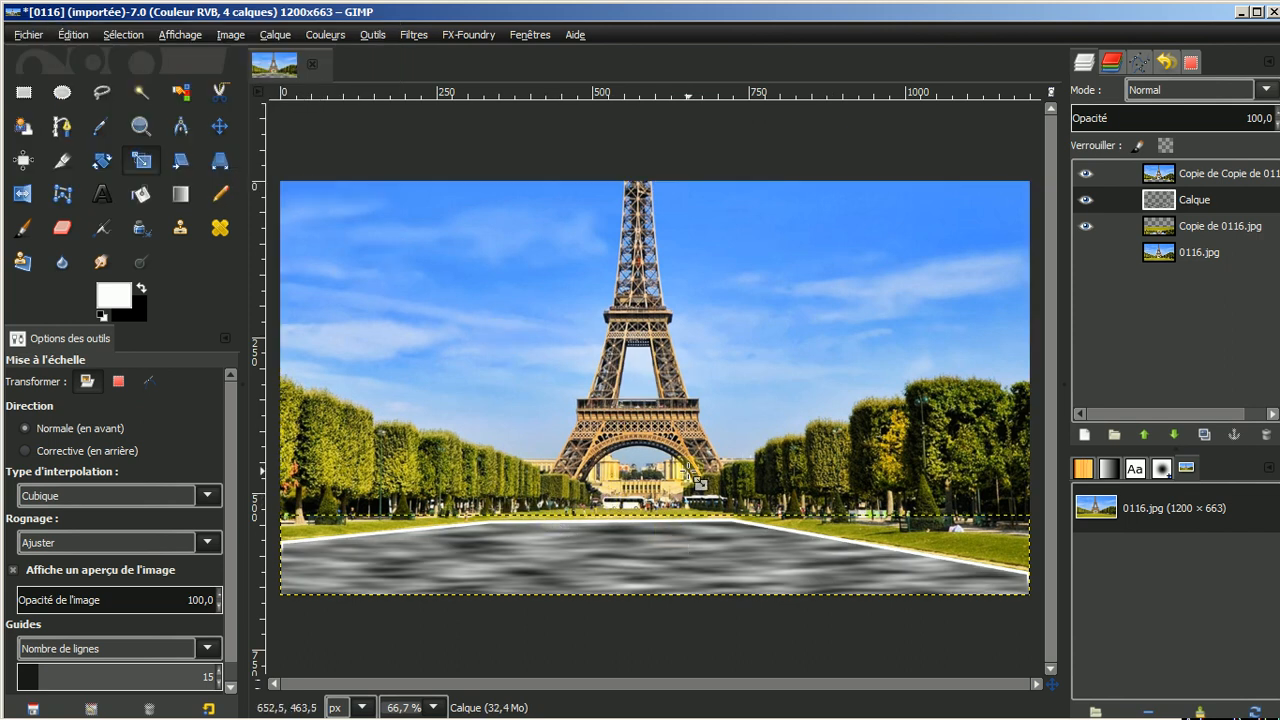
click(643, 555)
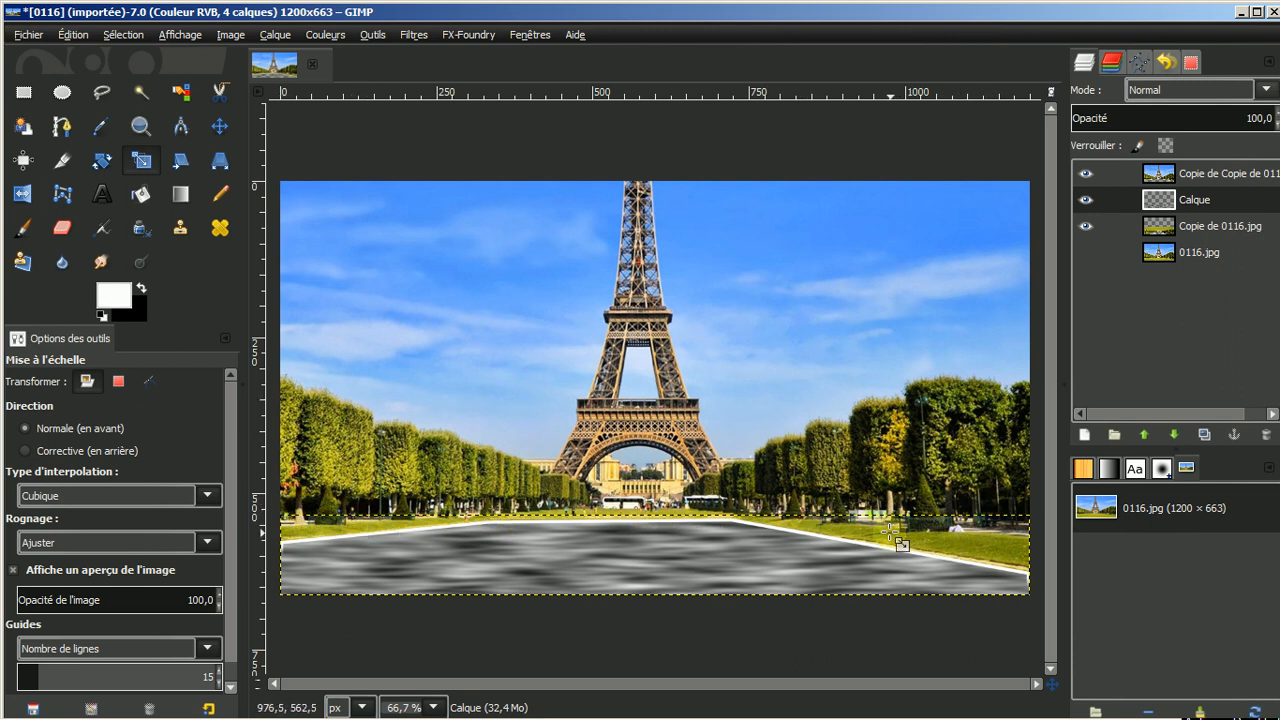
right_click(1192, 197)
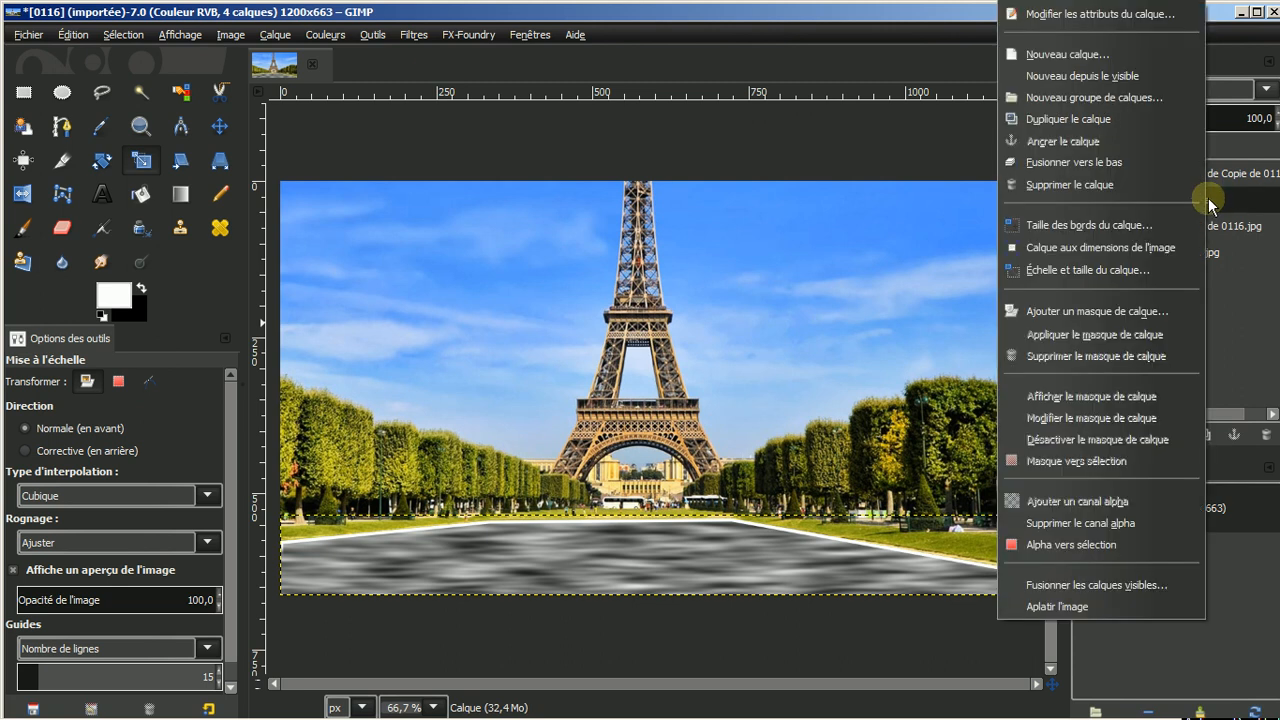
click(1113, 245)
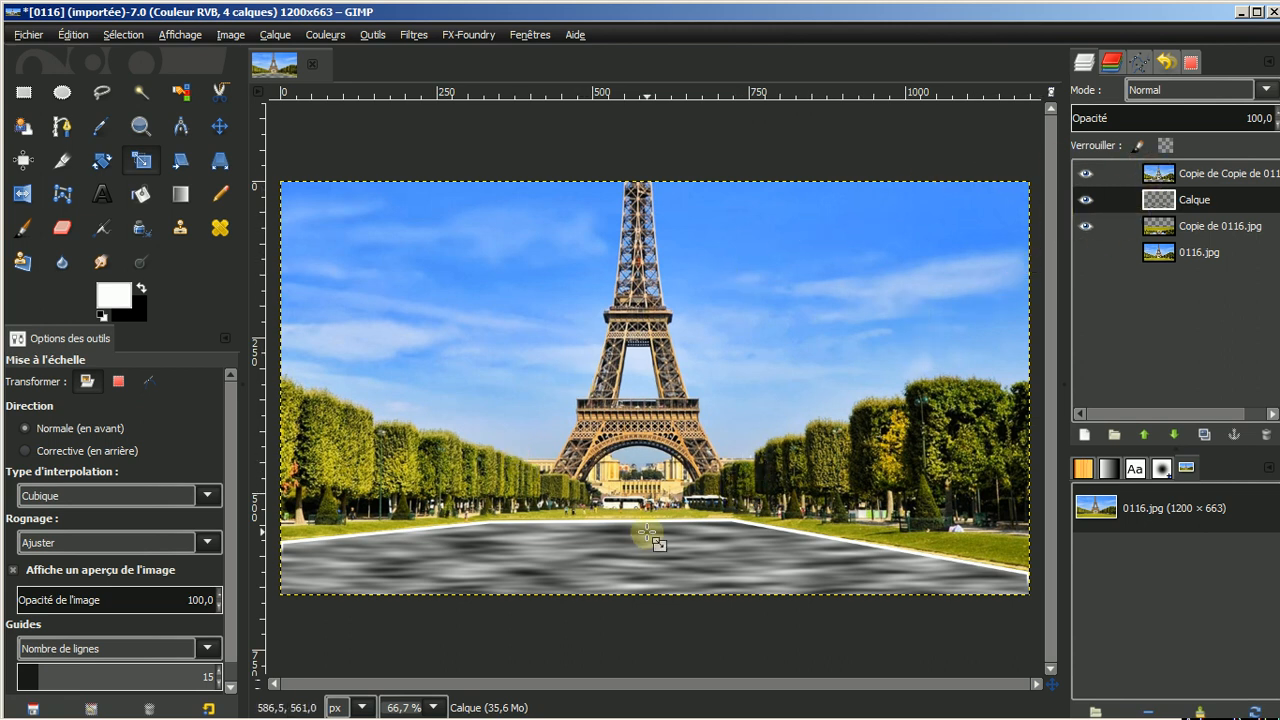
- Hide the noise layer and rename it vague
click(1085, 201)
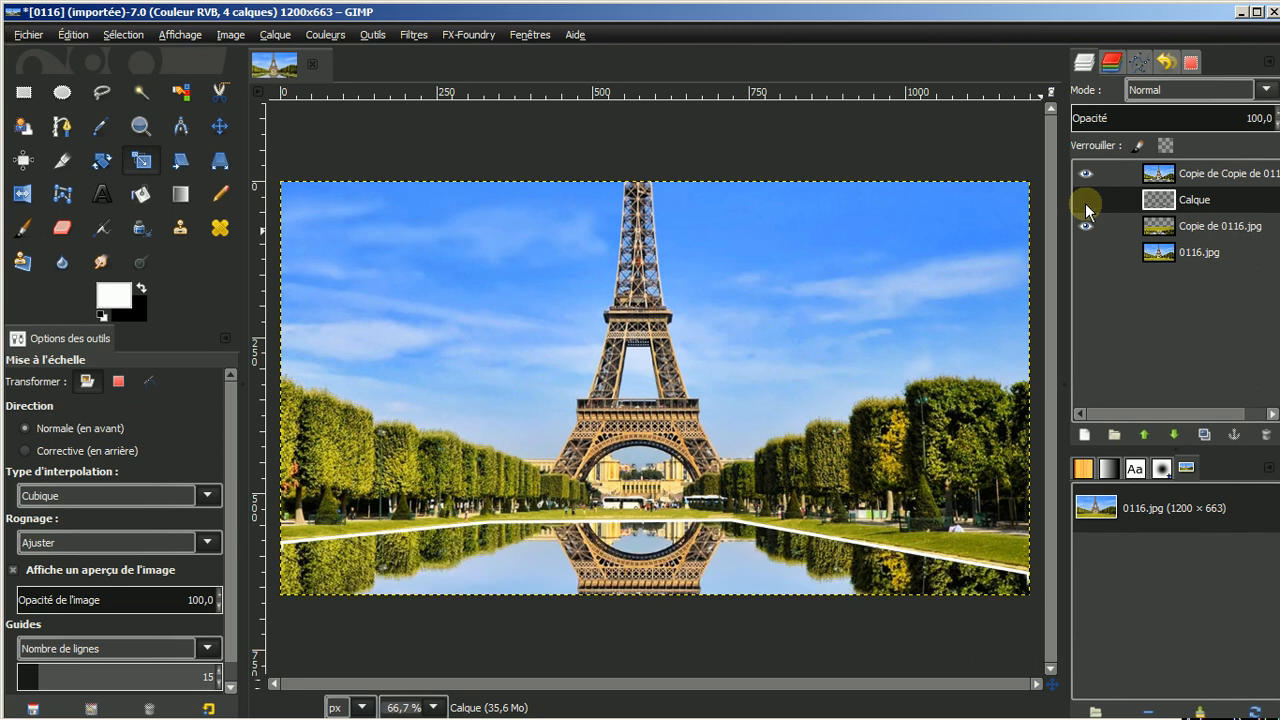
click(1205, 228)
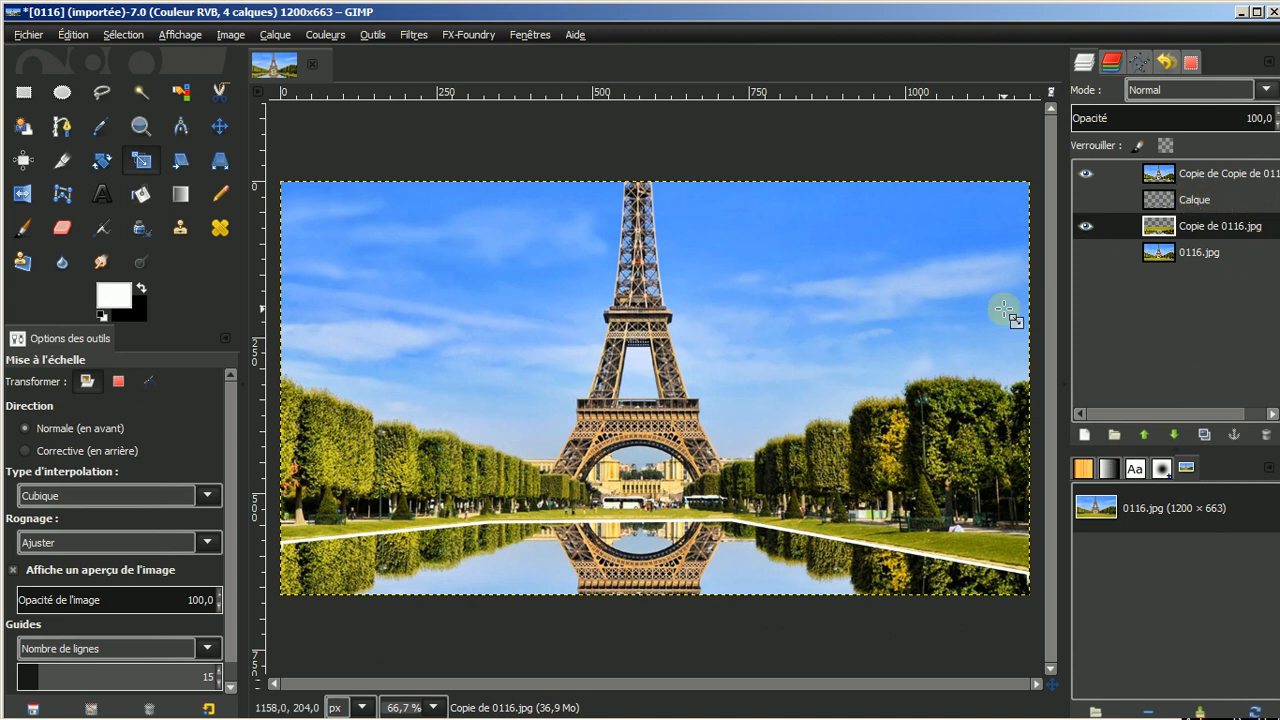
click(1189, 204)
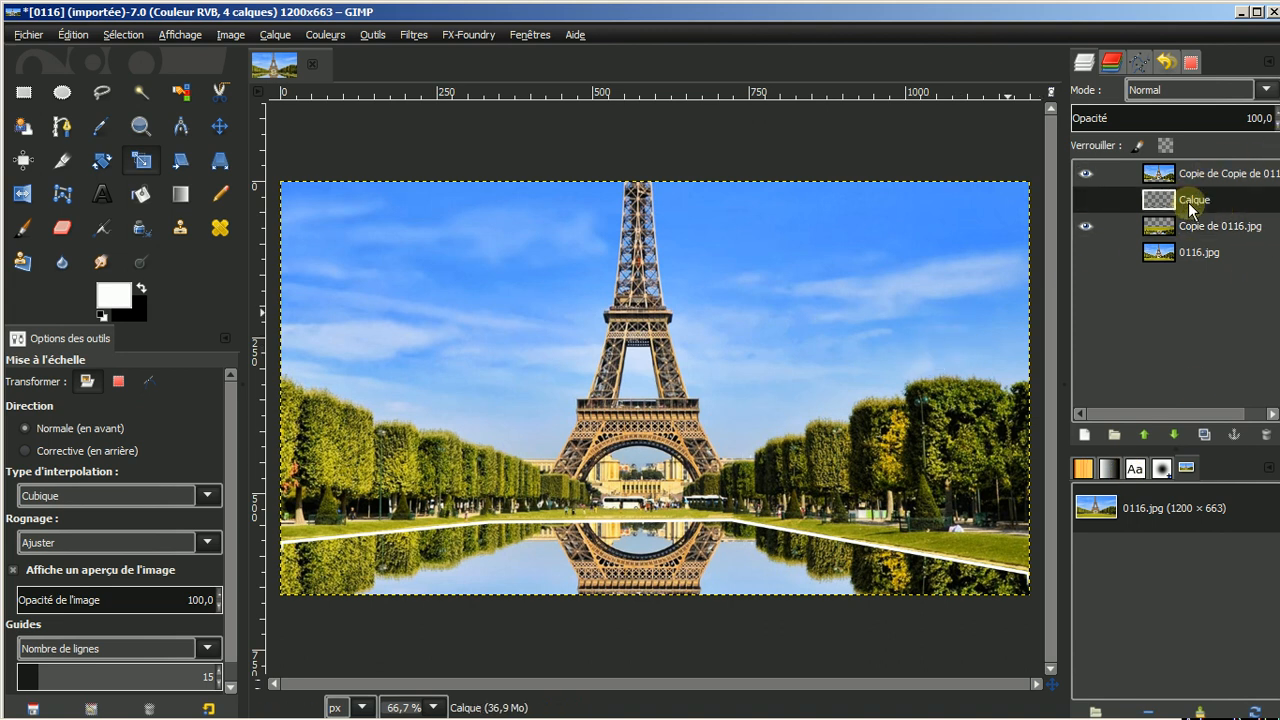
click(1189, 204)
- Start the Displace filter (Déplacer selon une carte) on the layer Copie de 0116.jpg, using the vague layer as both X and Y map
click(1208, 227)
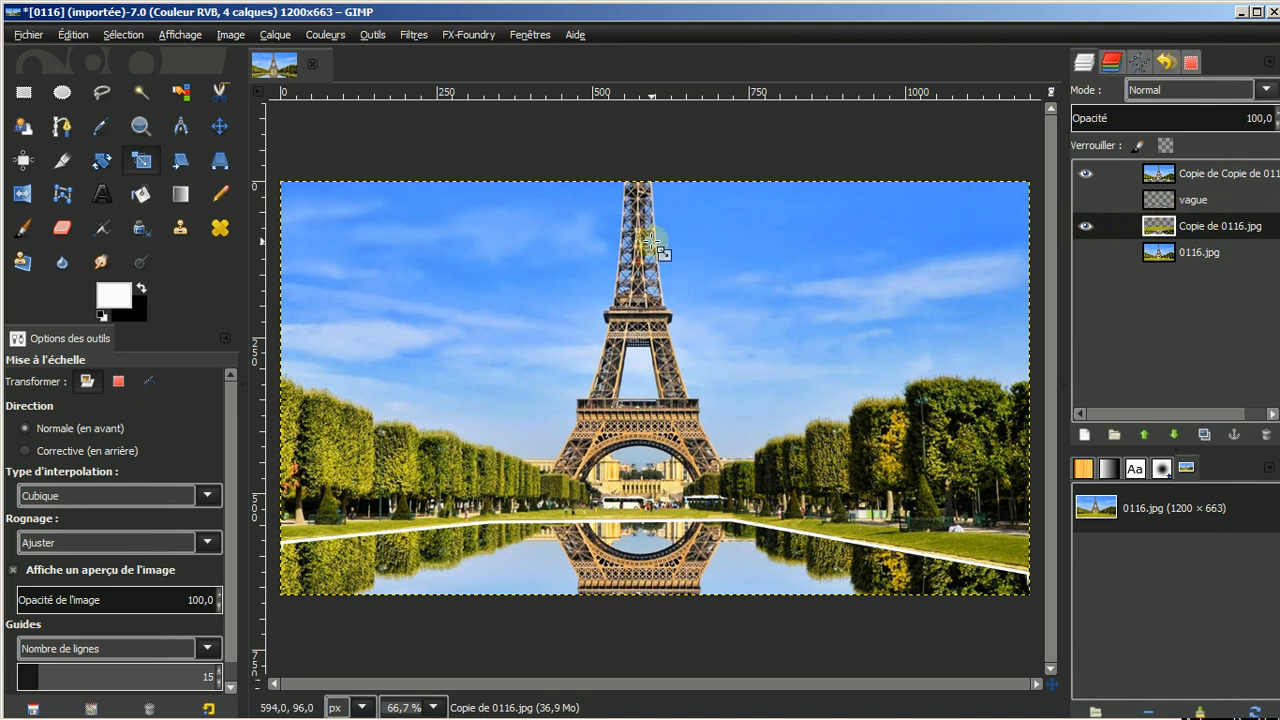
click(412, 34)
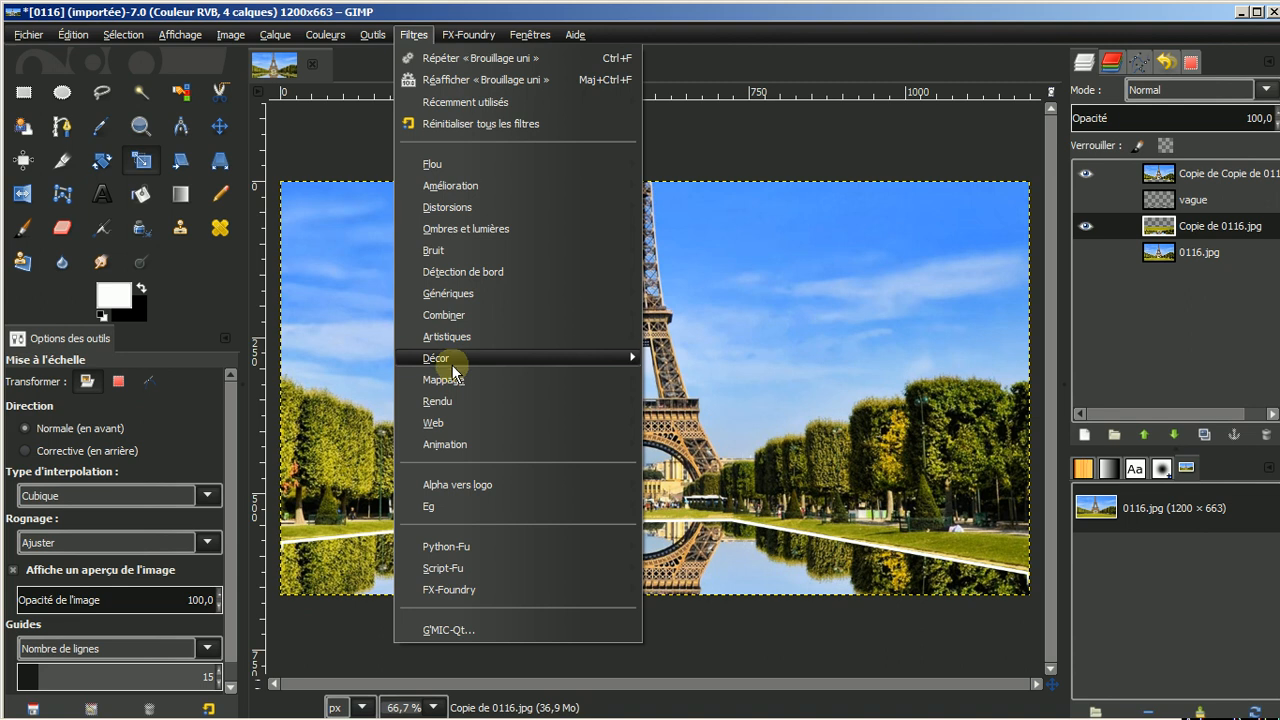
mouse_move(448, 387)
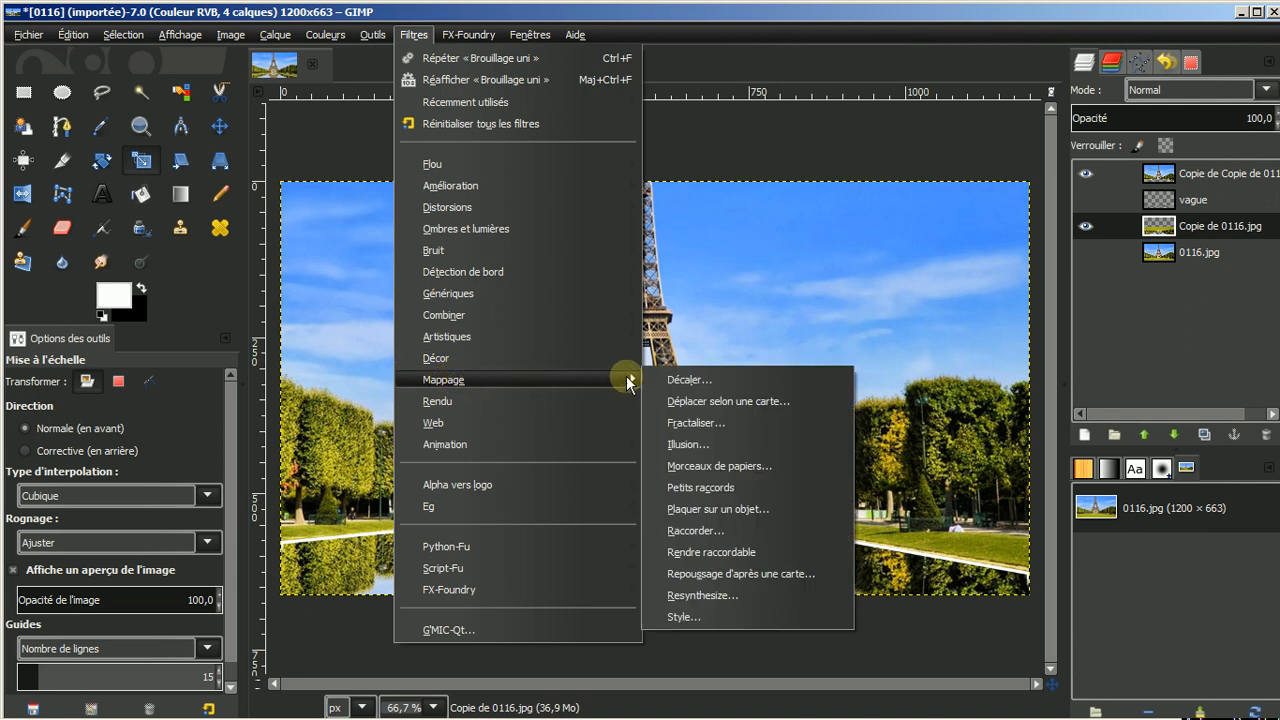
click(699, 404)
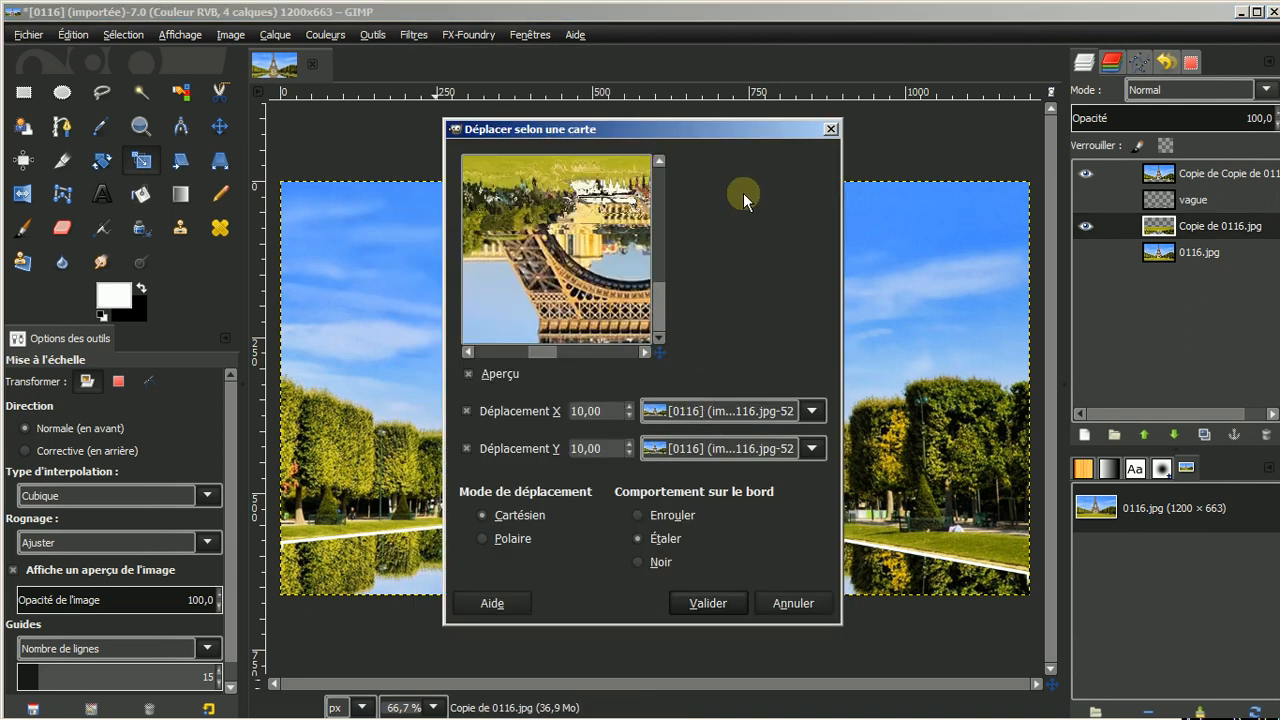
drag(737, 130, 479, 101)
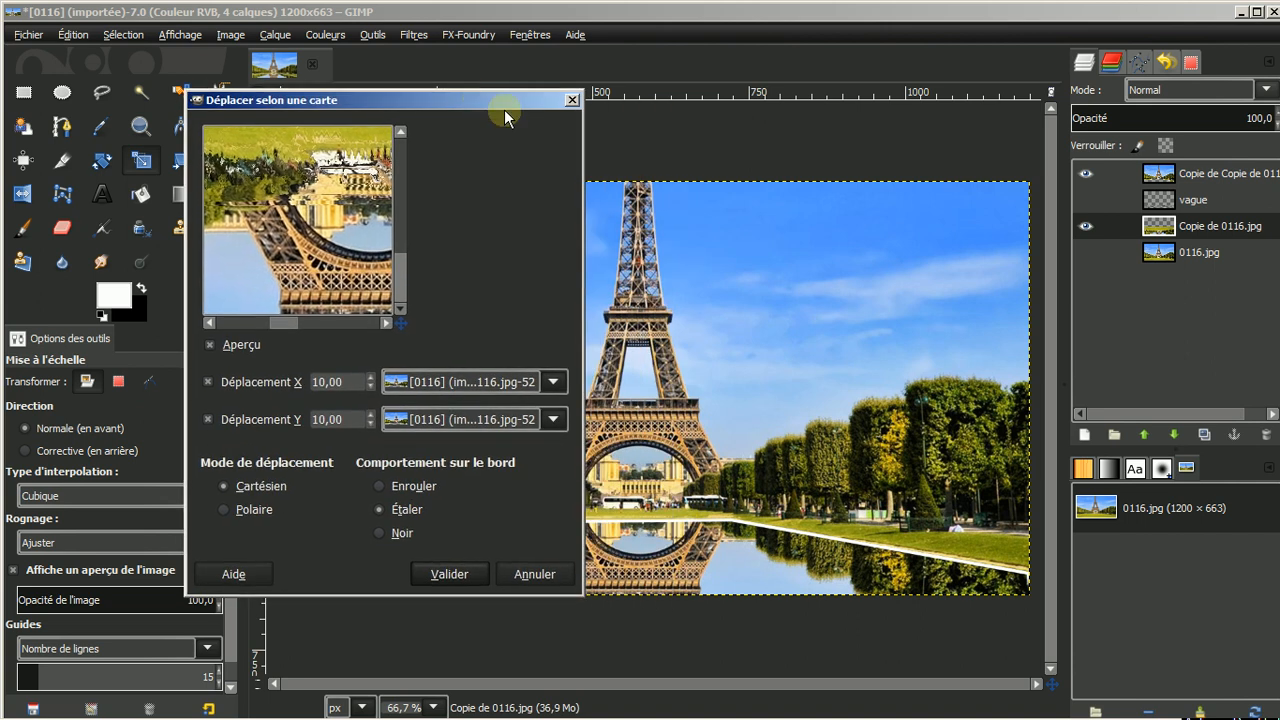
click(553, 382)
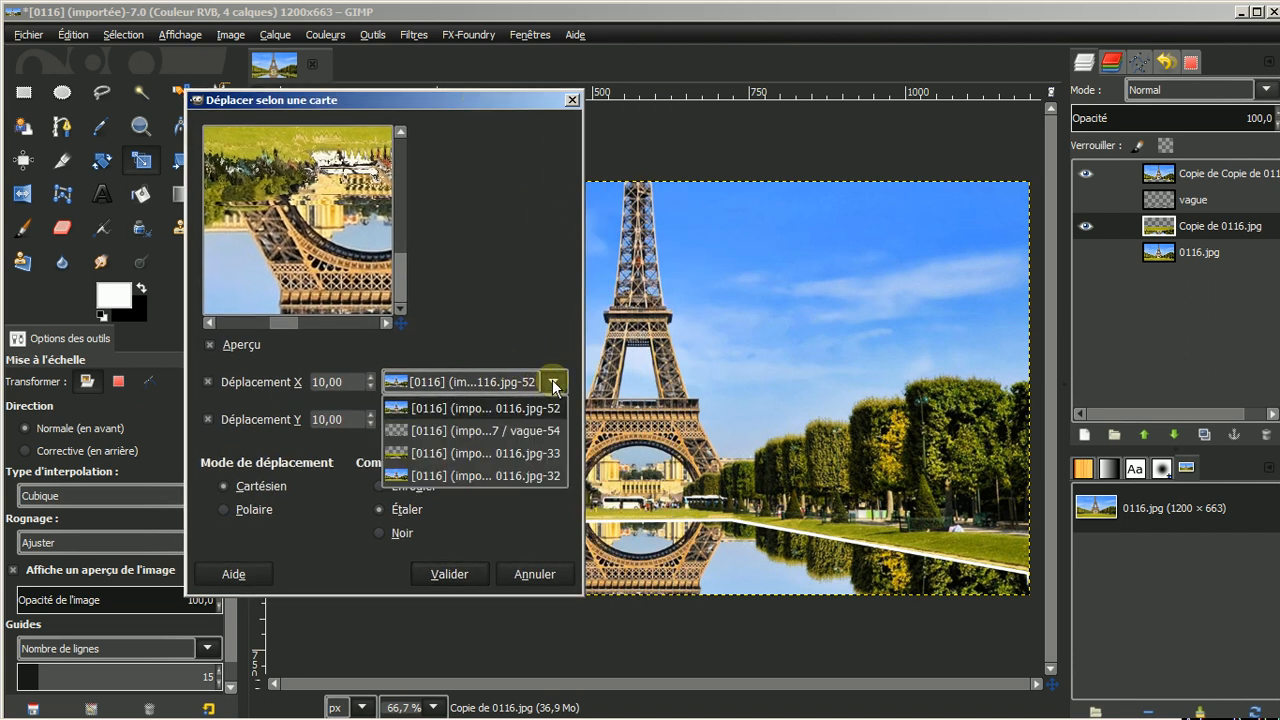
click(511, 432)
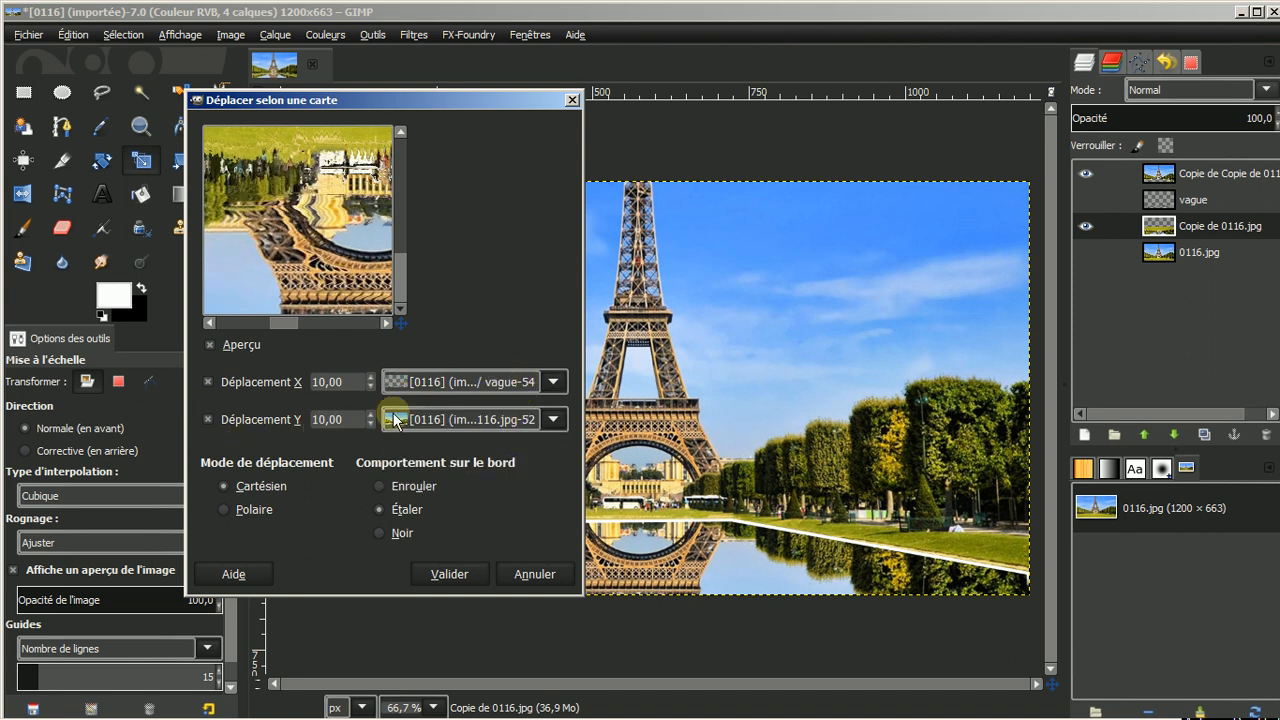
click(553, 420)
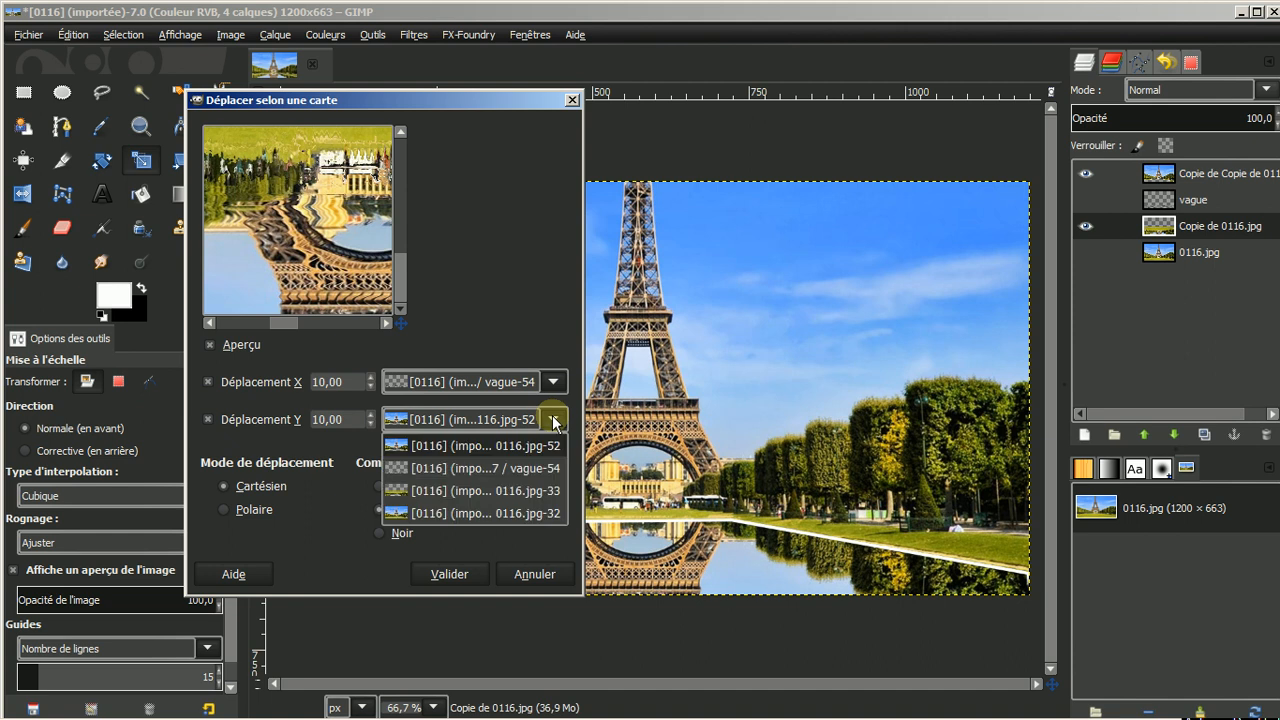
click(500, 468)
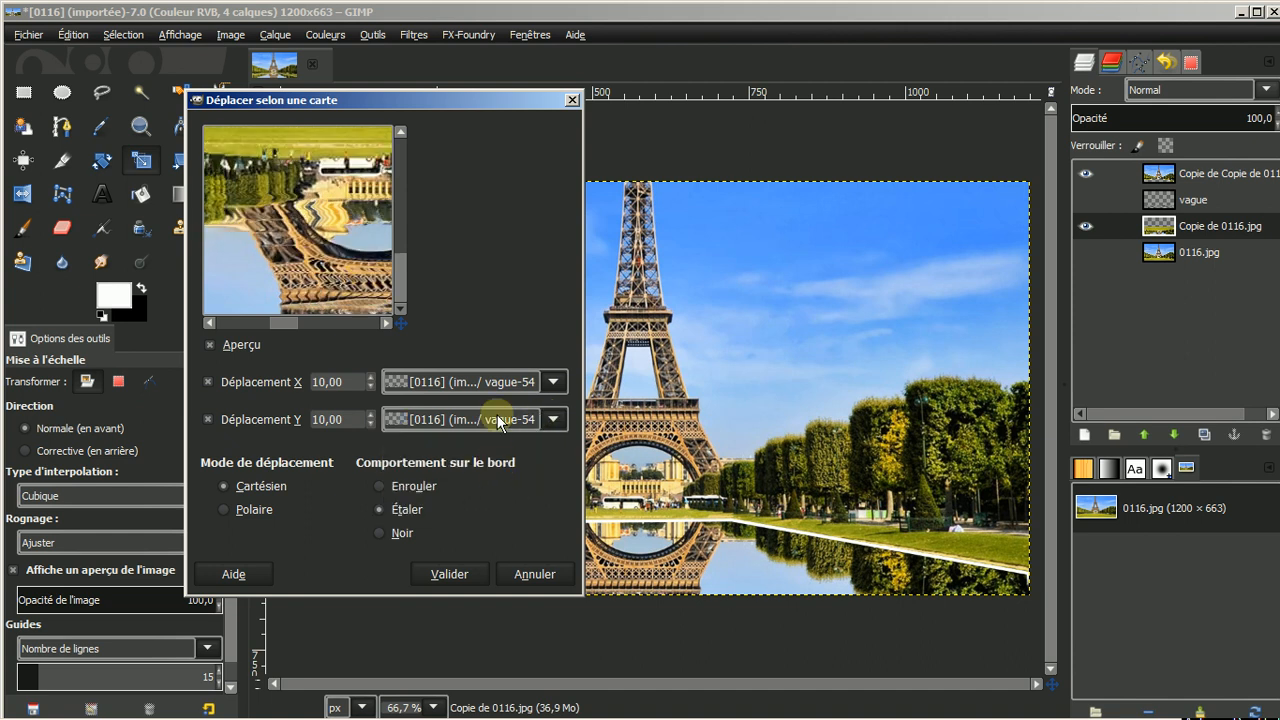
- Check the reflection preview and apply the displacement at 10.00 in X and Y with the edge behaviour Étaler
drag(315, 219, 358, 270)
drag(325, 194, 365, 192)
drag(331, 243, 277, 197)
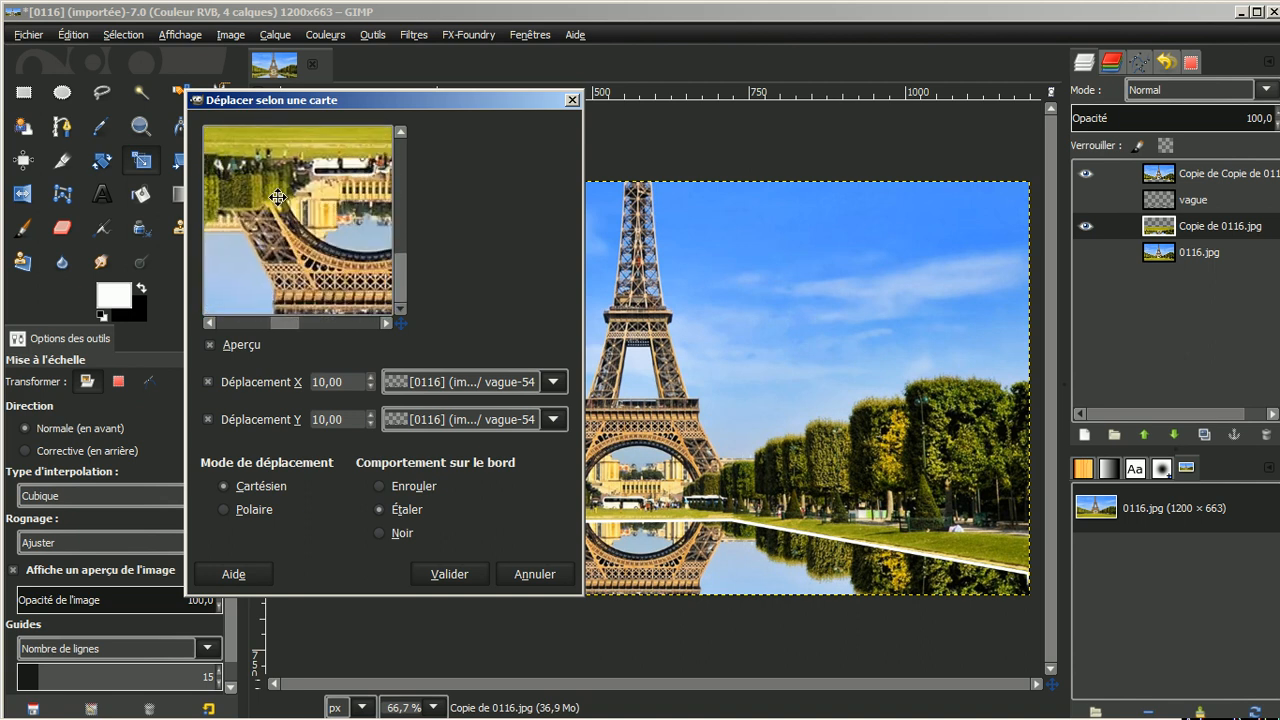
click(369, 387)
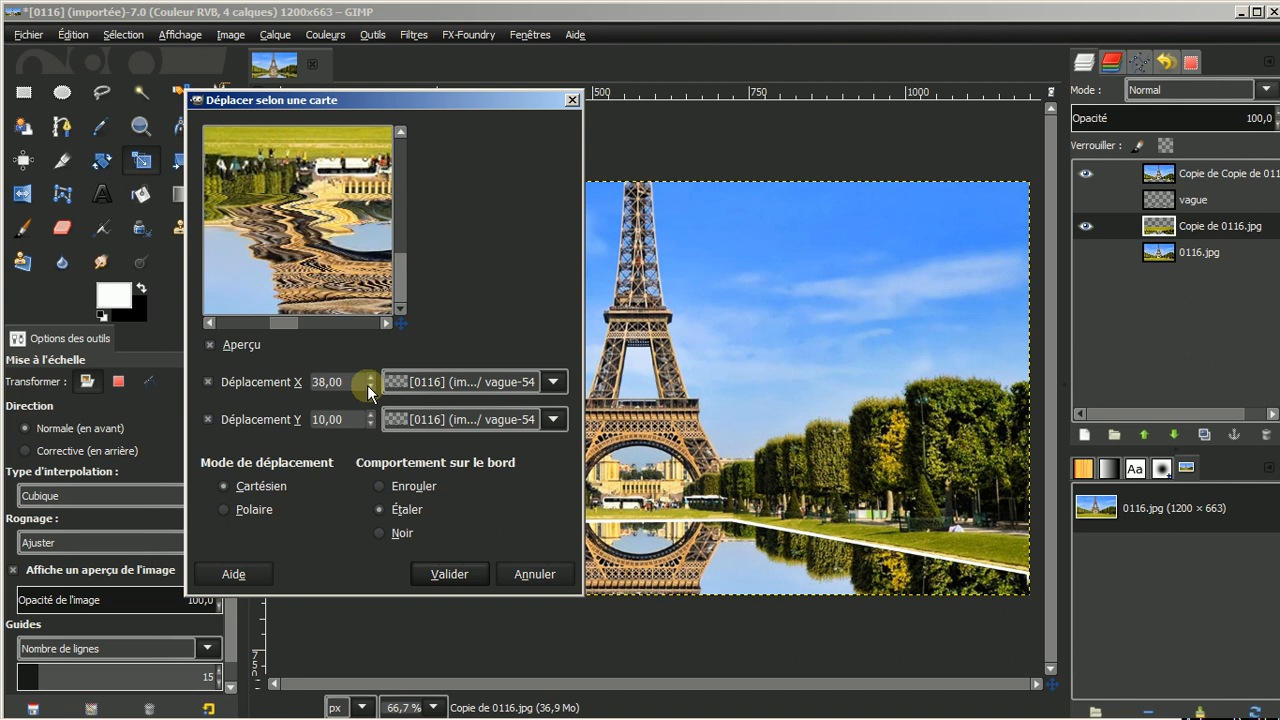
click(370, 389)
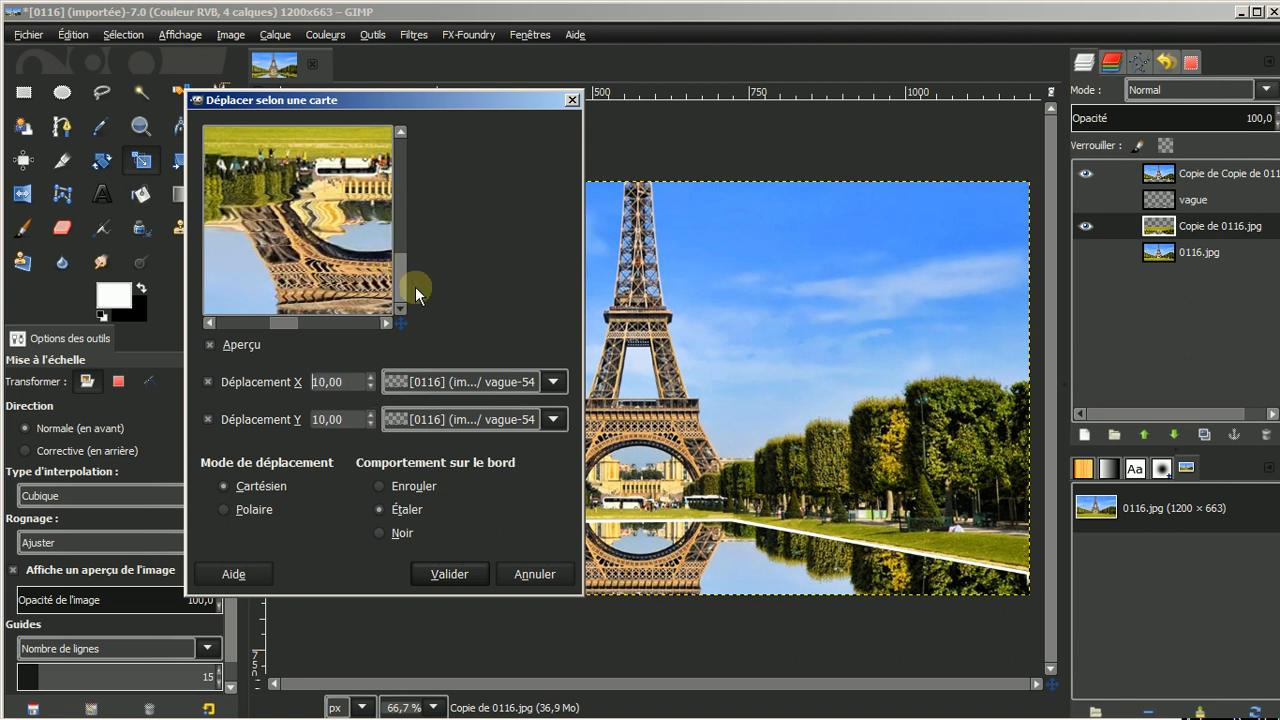
click(396, 510)
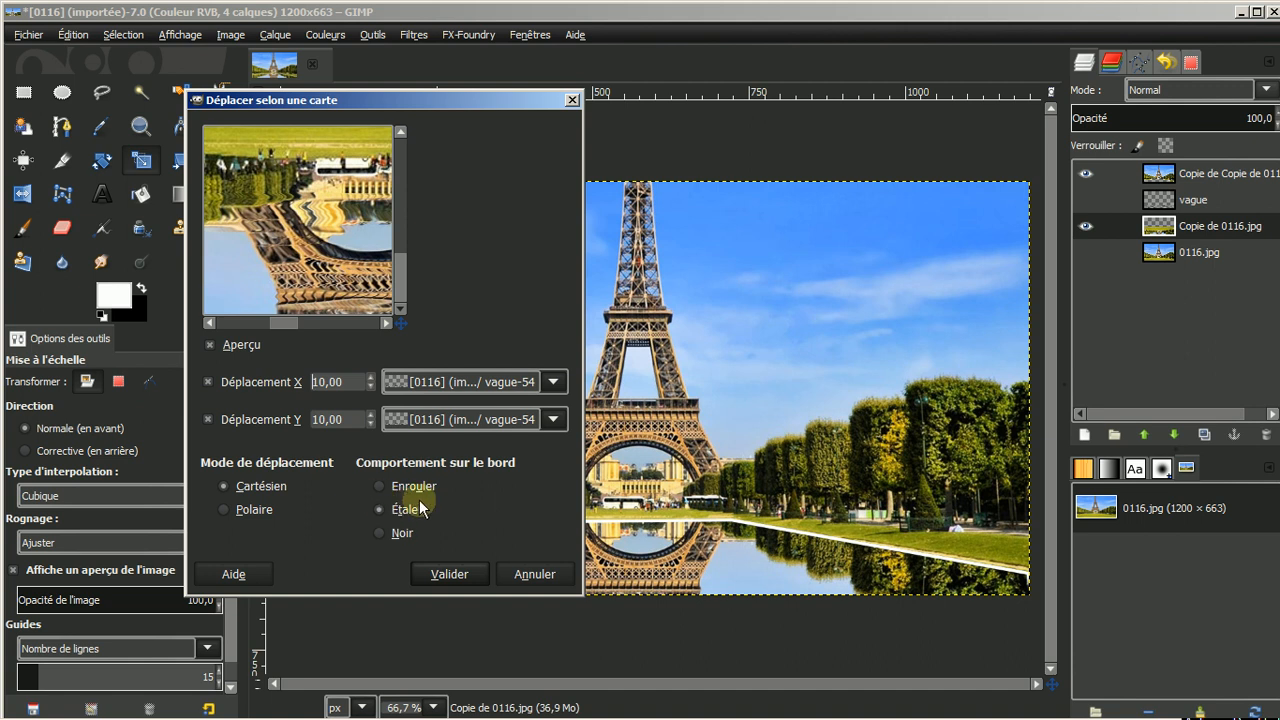
click(449, 575)
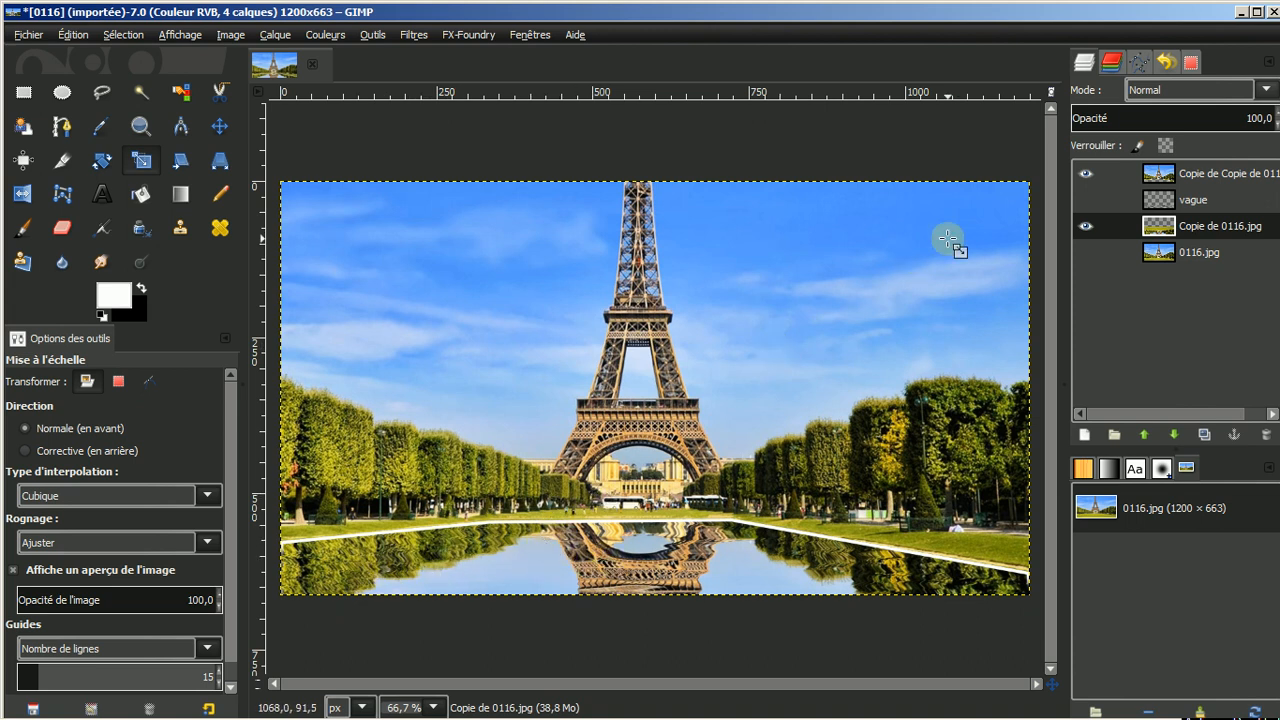
- Show the vague layer again and set its blend mode to Multiplier
click(1085, 200)
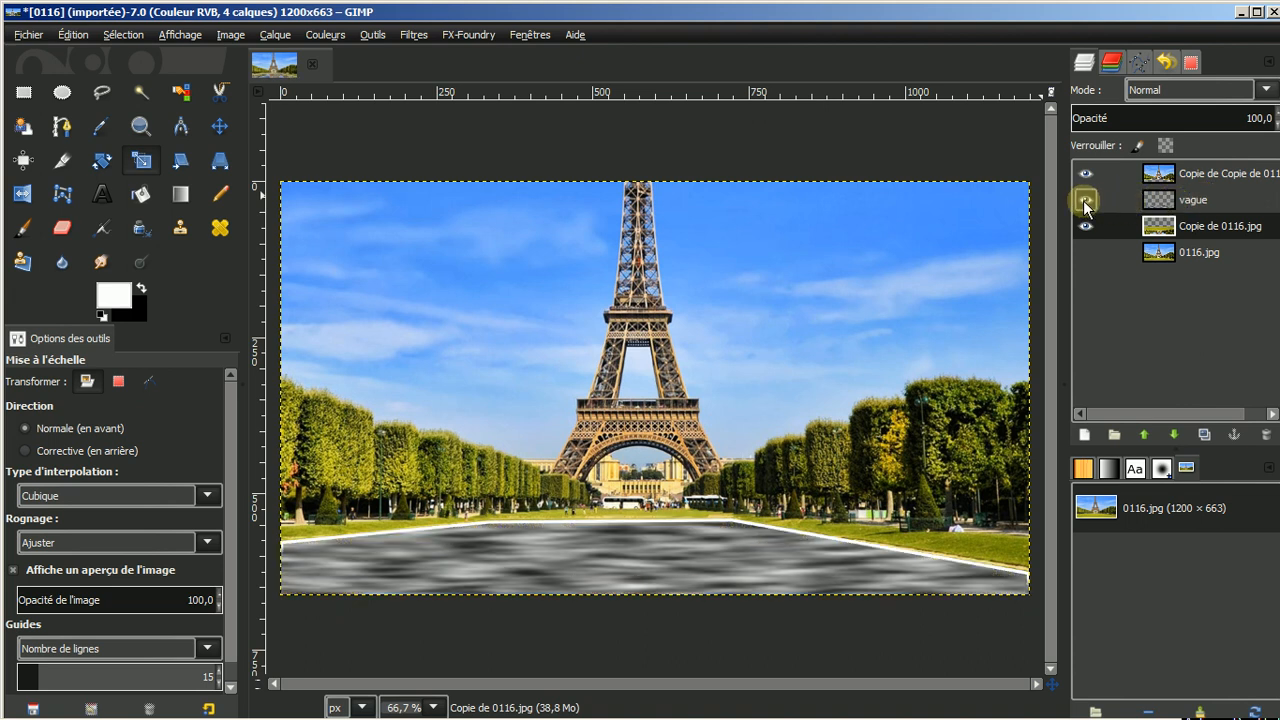
click(1202, 203)
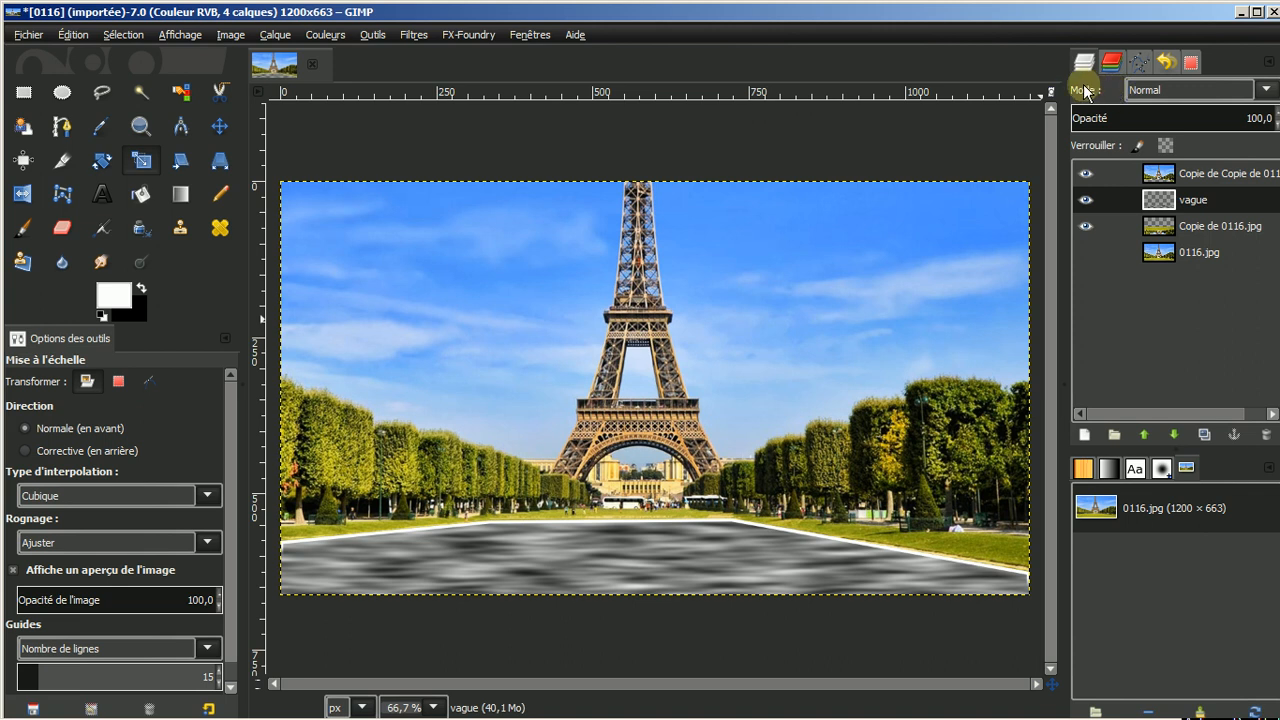
click(1267, 90)
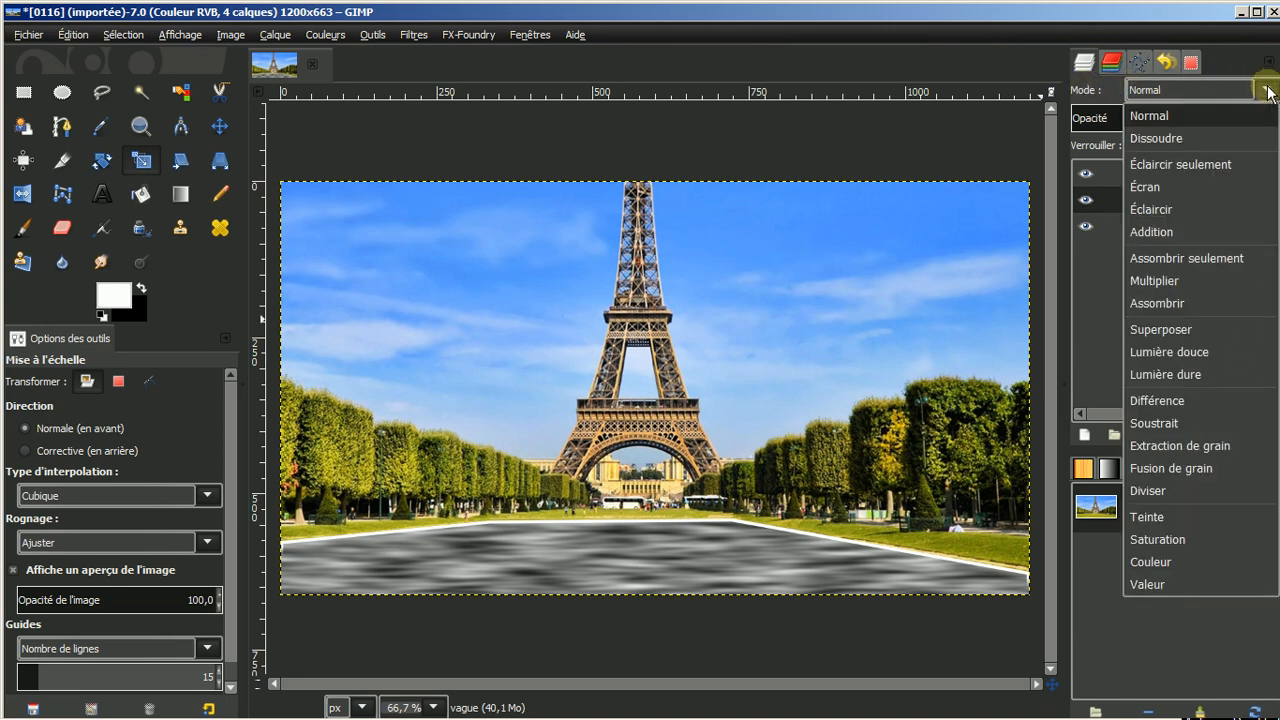
click(1167, 283)
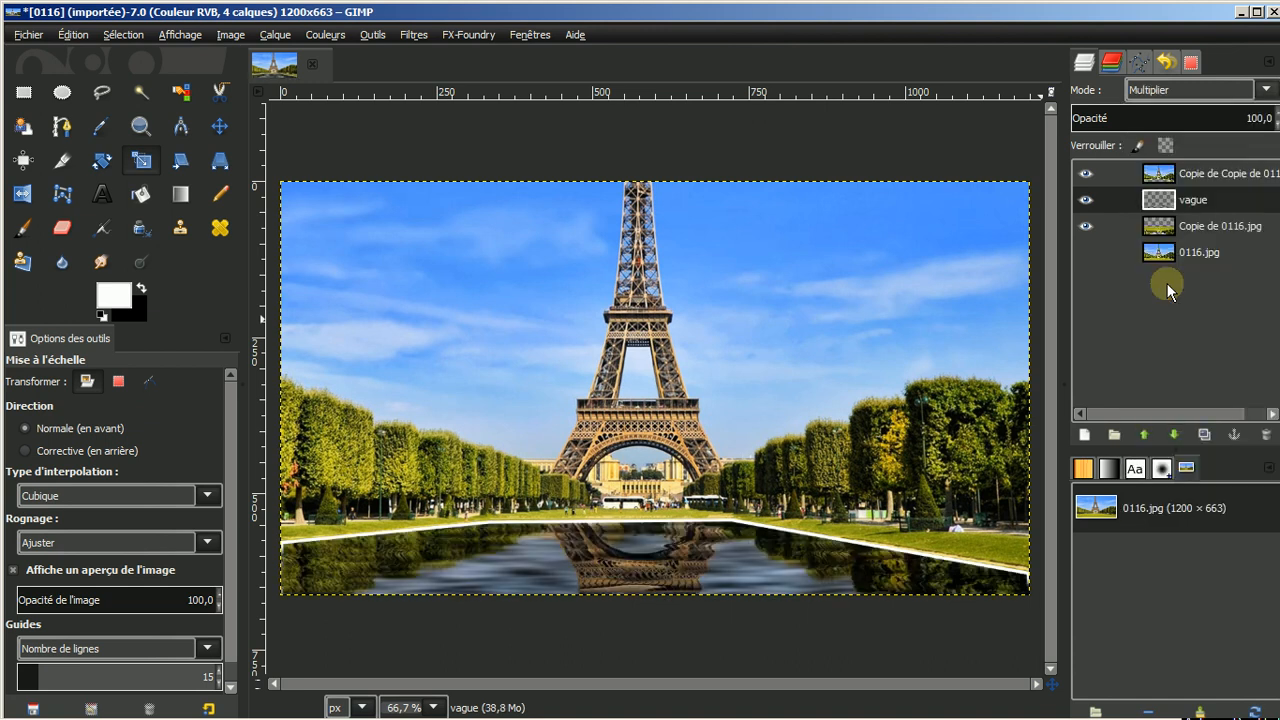
- Compare the pool with and without the vague layer, and reduce that layer's opacity to 71
click(1086, 201)
click(1086, 201)
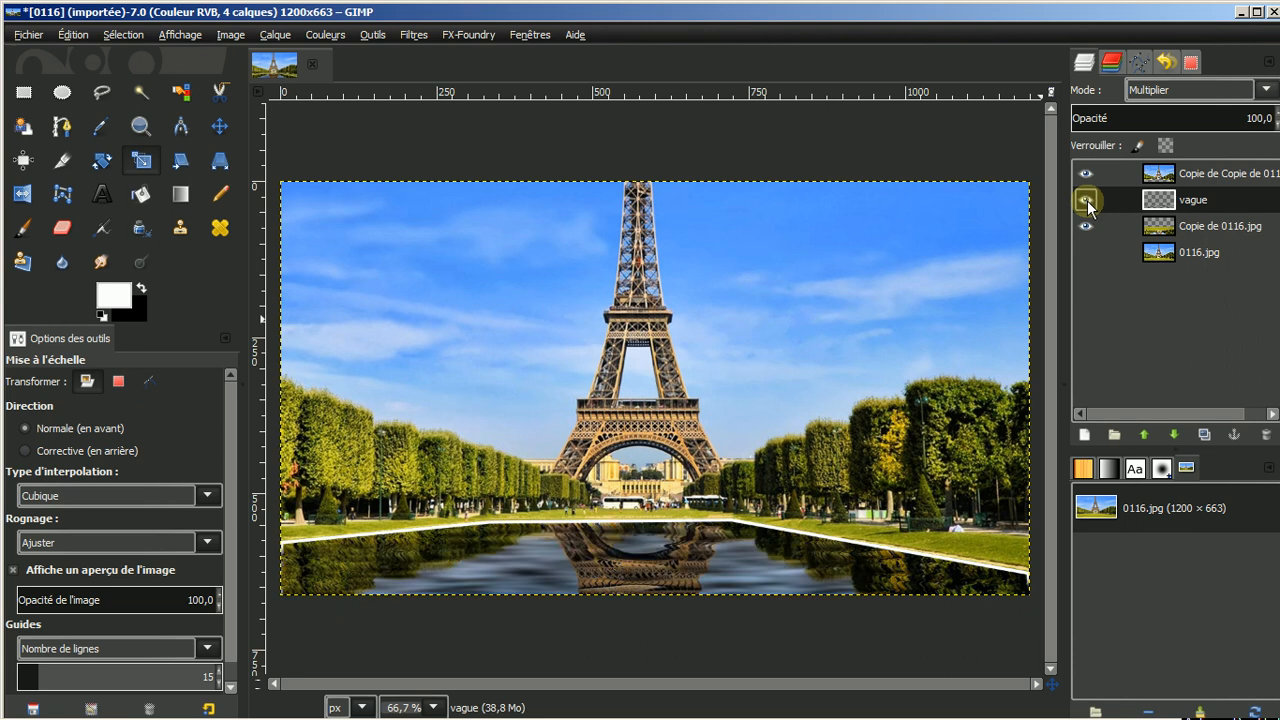
click(1086, 201)
click(1086, 201)
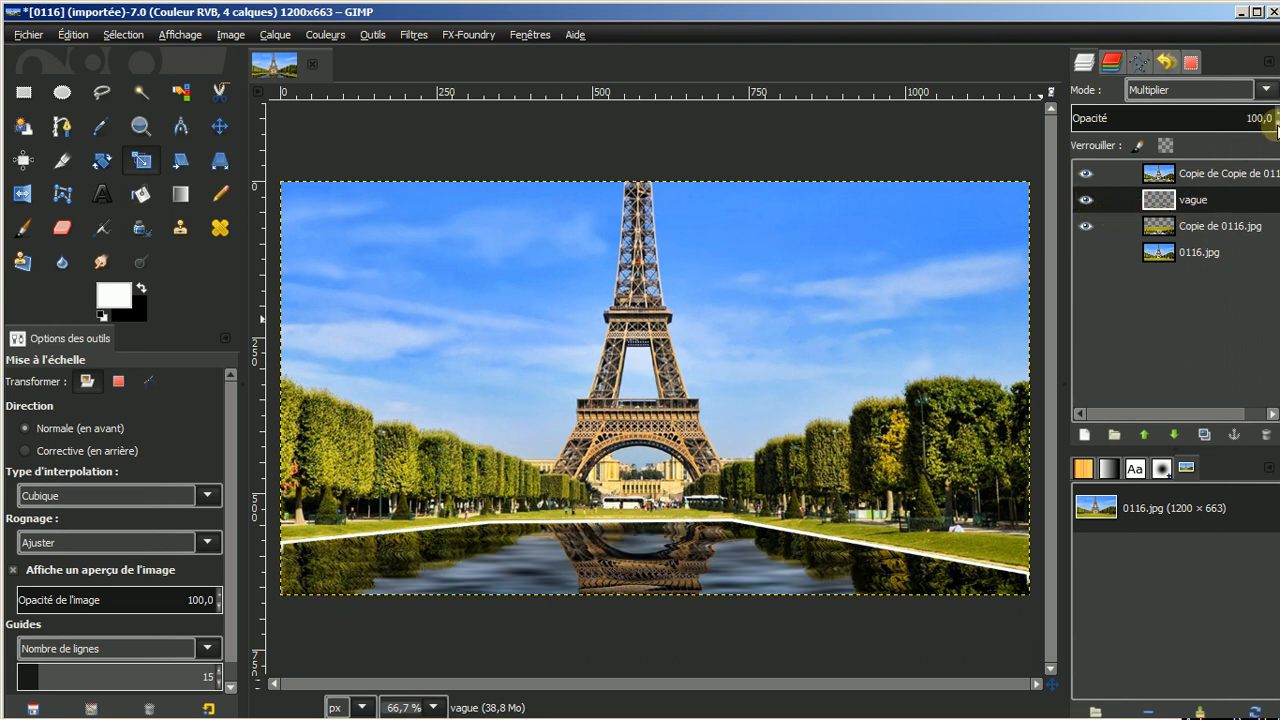
scroll(1276, 120, down, 20)
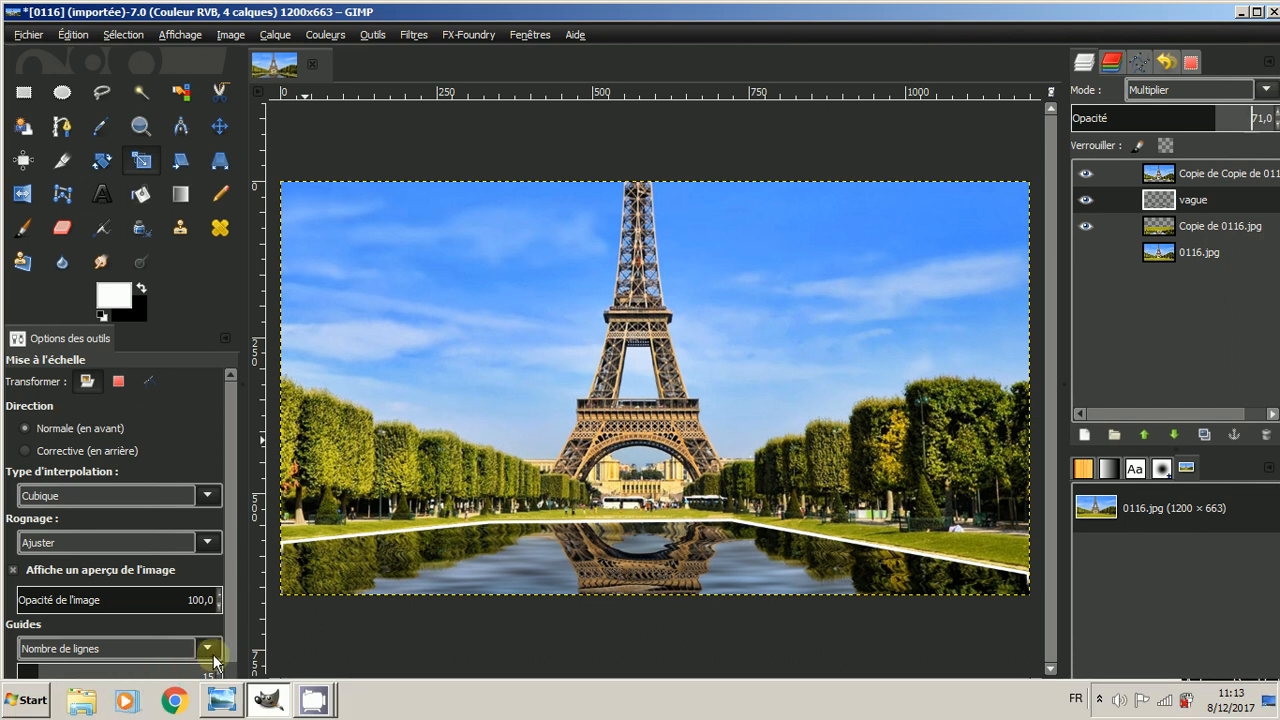
mouse_move(313, 700)
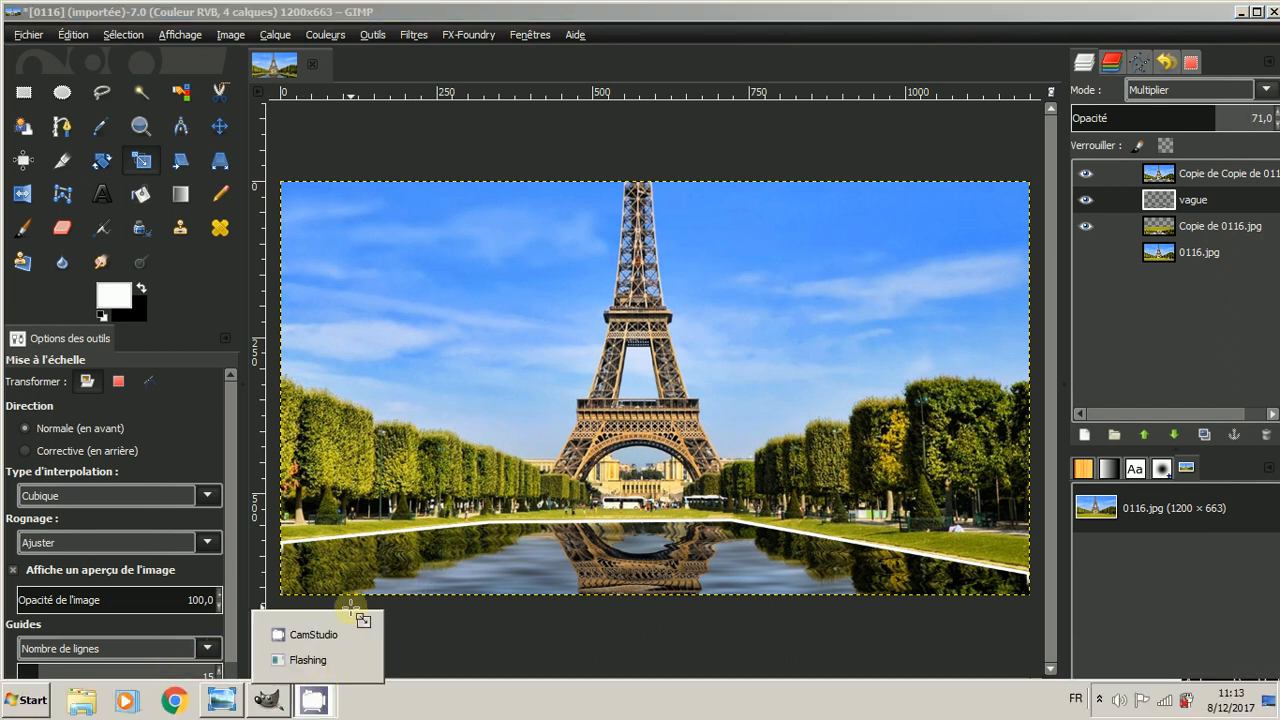